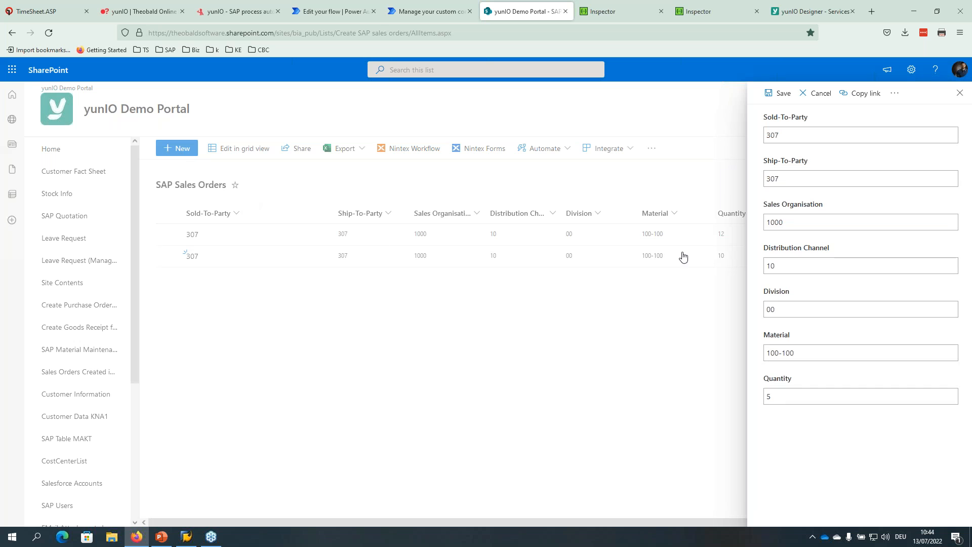
# Check the new item's values: parties 307, sales org 1000, channel 10, division 00, material 100-100.
pyautogui.doubleClick(794, 135)
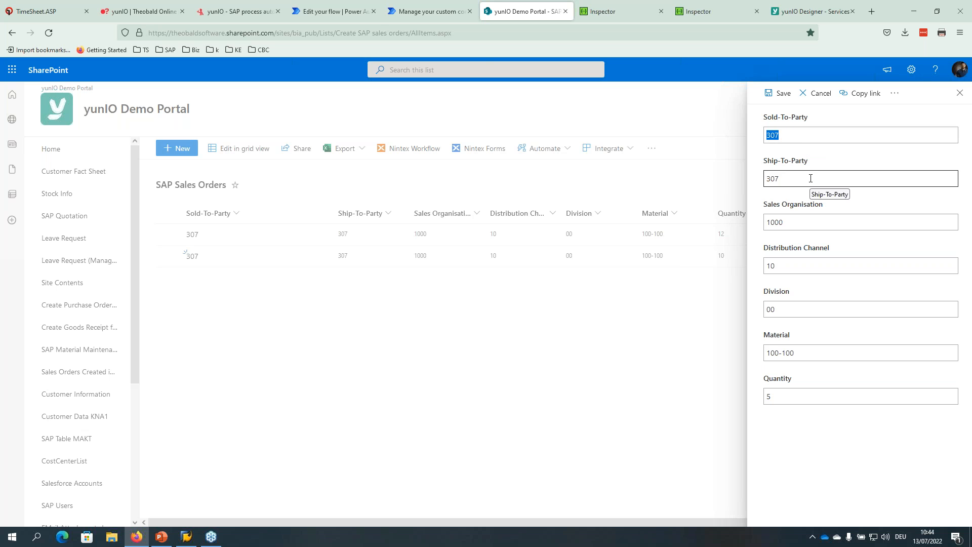
pyautogui.click(798, 132)
pyautogui.moveTo(799, 133); pyautogui.dragTo(740, 133)
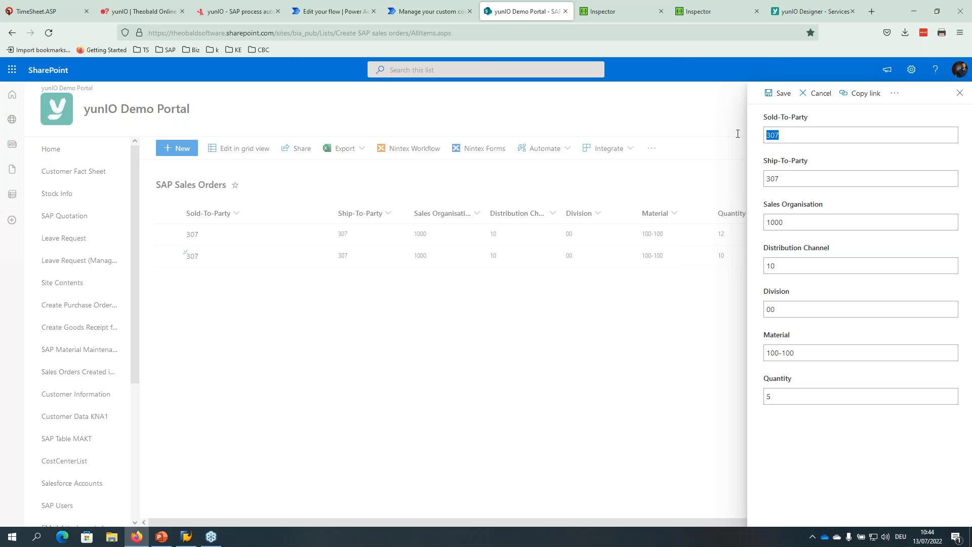
pyautogui.moveTo(870, 178); pyautogui.dragTo(741, 173)
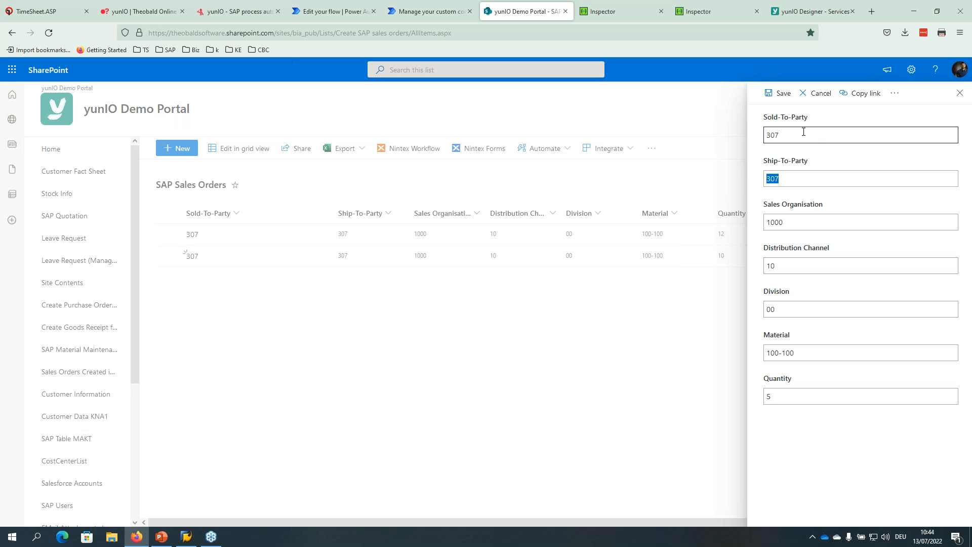
pyautogui.click(801, 179)
pyautogui.click(800, 223)
pyautogui.moveTo(800, 223); pyautogui.dragTo(763, 223)
pyautogui.click(802, 269)
pyautogui.click(800, 265)
pyautogui.click(798, 312)
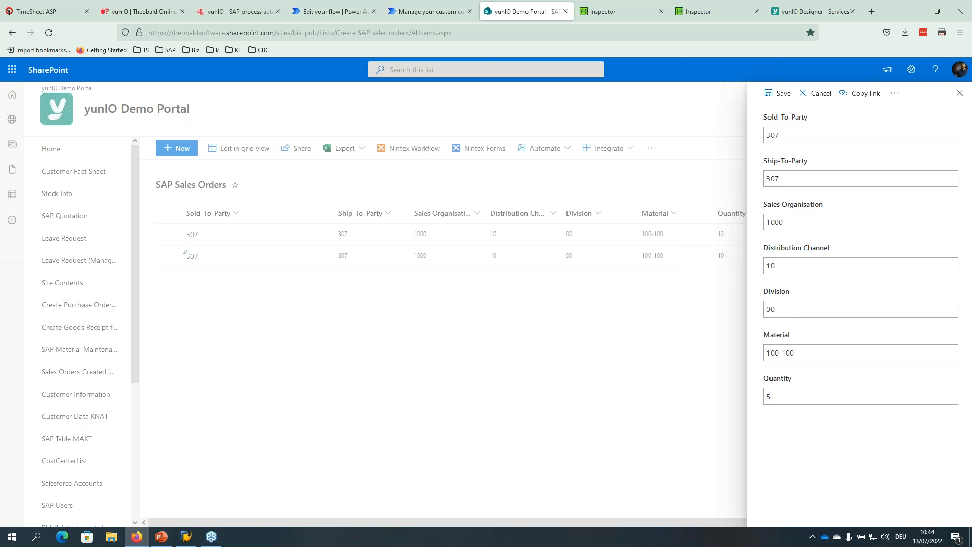
pyautogui.tripleClick(806, 354)
# Change the Quantity from 5 to 11 and save the sales order item.
pyautogui.moveTo(794, 399); pyautogui.dragTo(753, 394)
pyautogui.write('11')
pyautogui.click(774, 96)
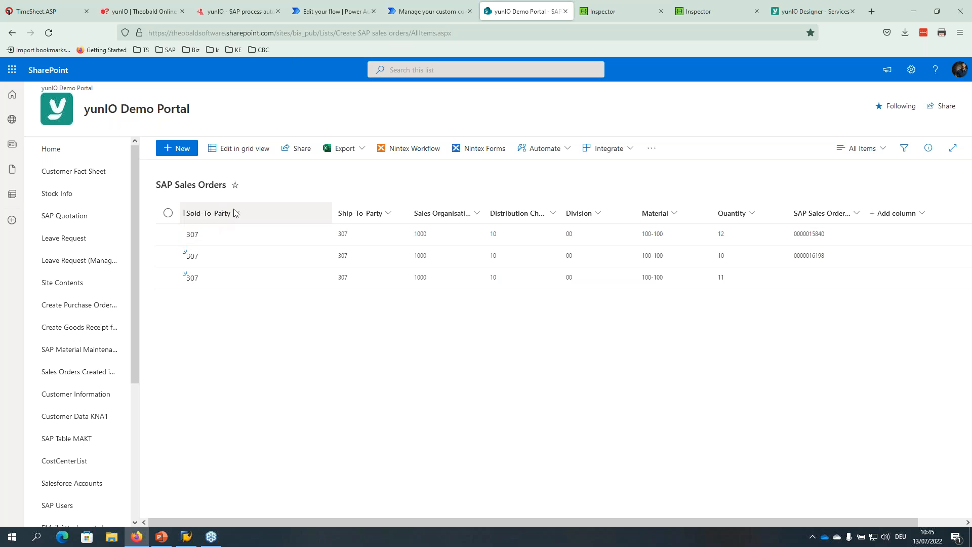
# Leave the flow editor without saving to reach the SAP Sales Order - Create details.
pyautogui.click(333, 13)
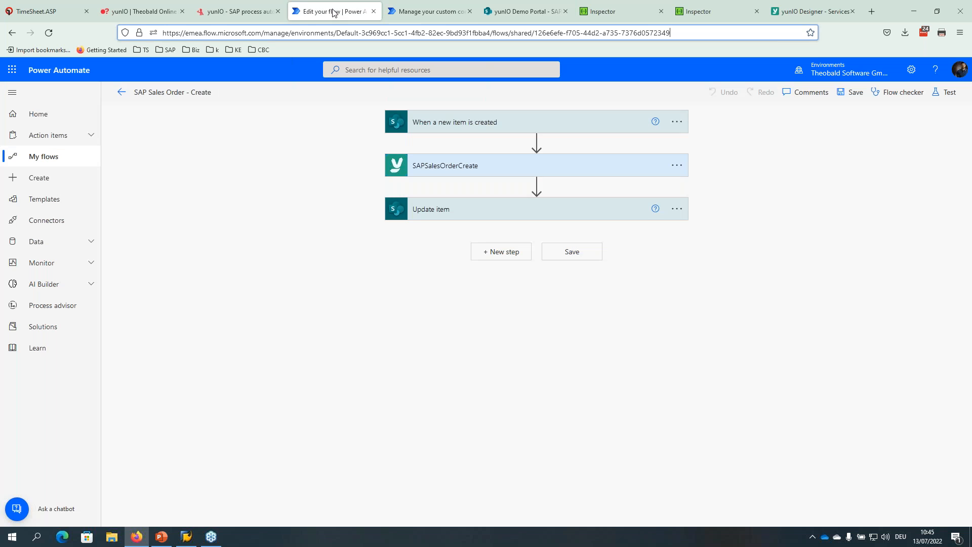
pyautogui.click(396, 13)
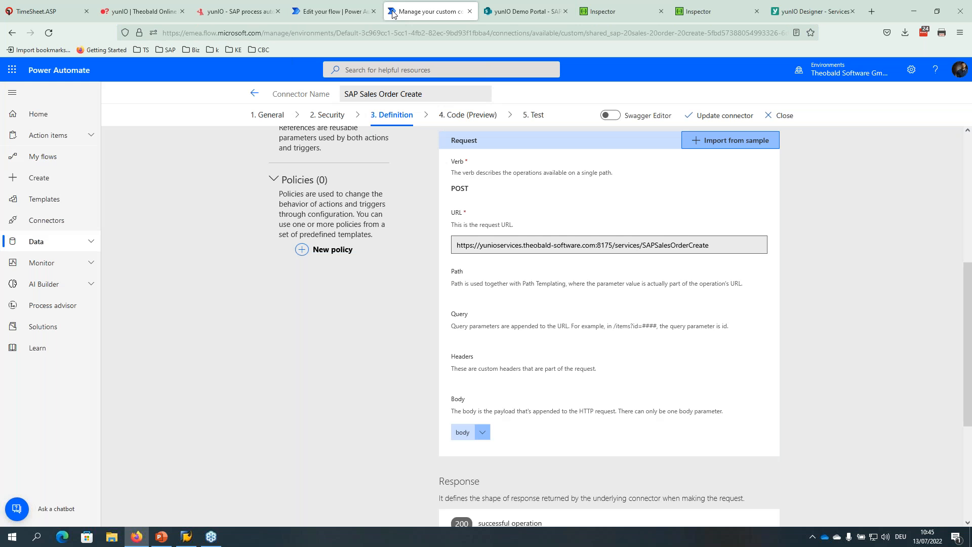
pyautogui.click(311, 15)
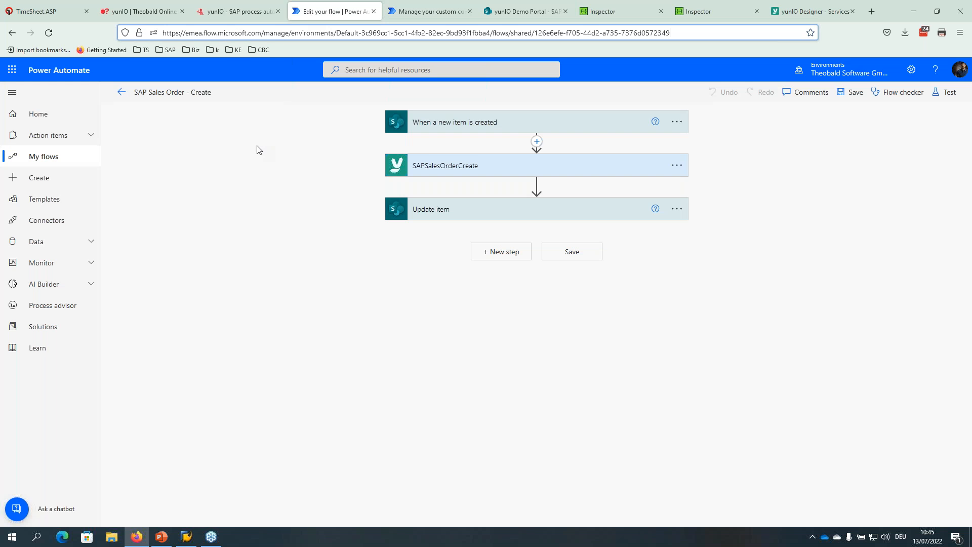
pyautogui.click(121, 93)
pyautogui.click(521, 321)
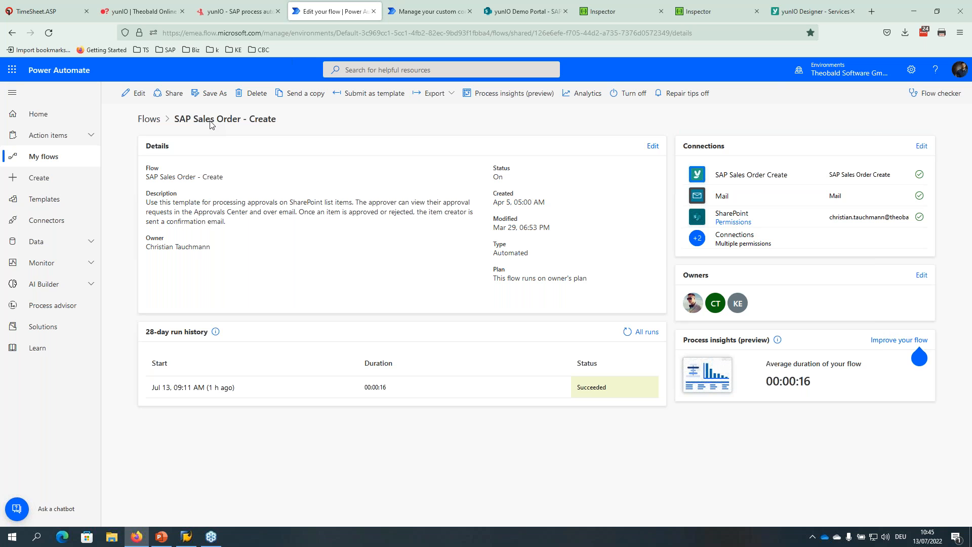
# Review the flow's full run history, then open the flow for editing.
pyautogui.click(640, 334)
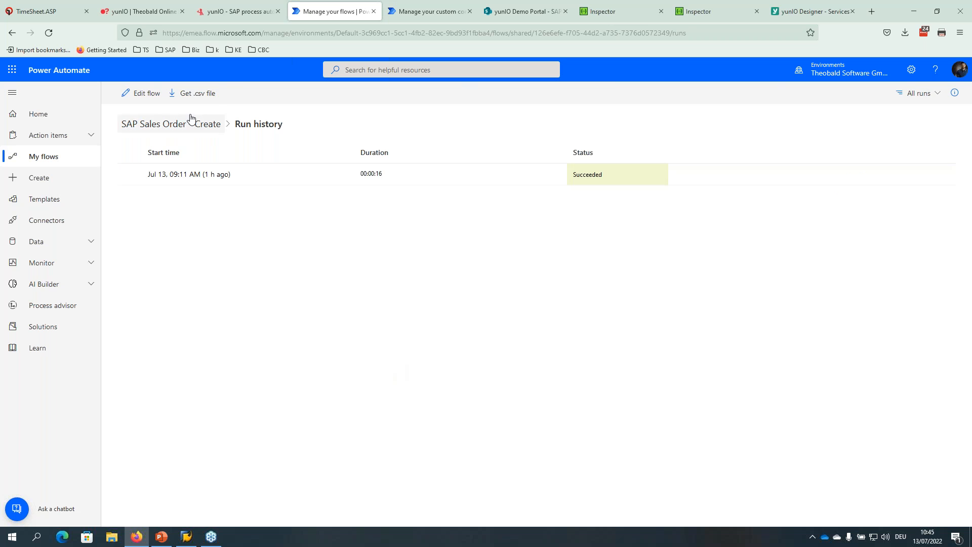
pyautogui.click(178, 124)
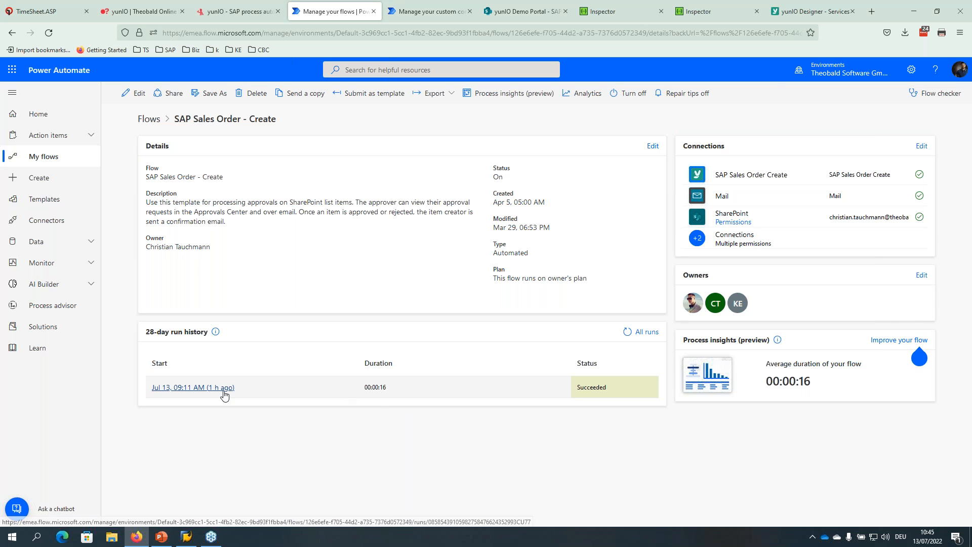
pyautogui.click(140, 97)
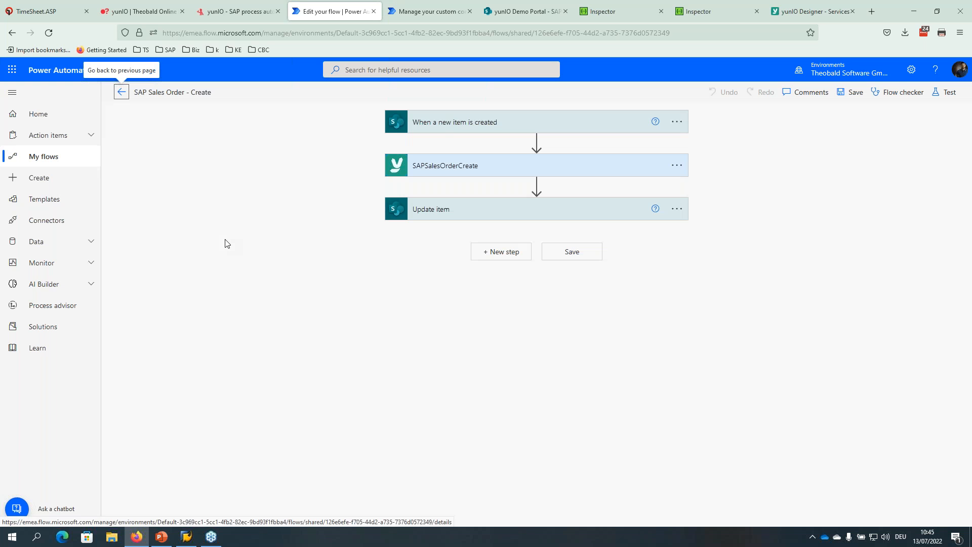
# Inspect the new-item trigger's site and list and the SAPSalesOrderCreate parameter mappings.
pyautogui.click(442, 124)
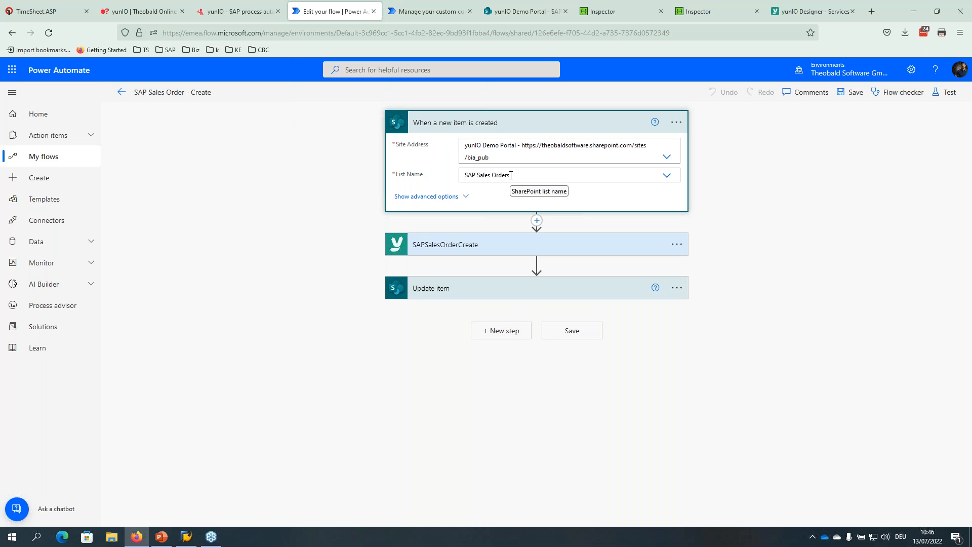
pyautogui.click(490, 125)
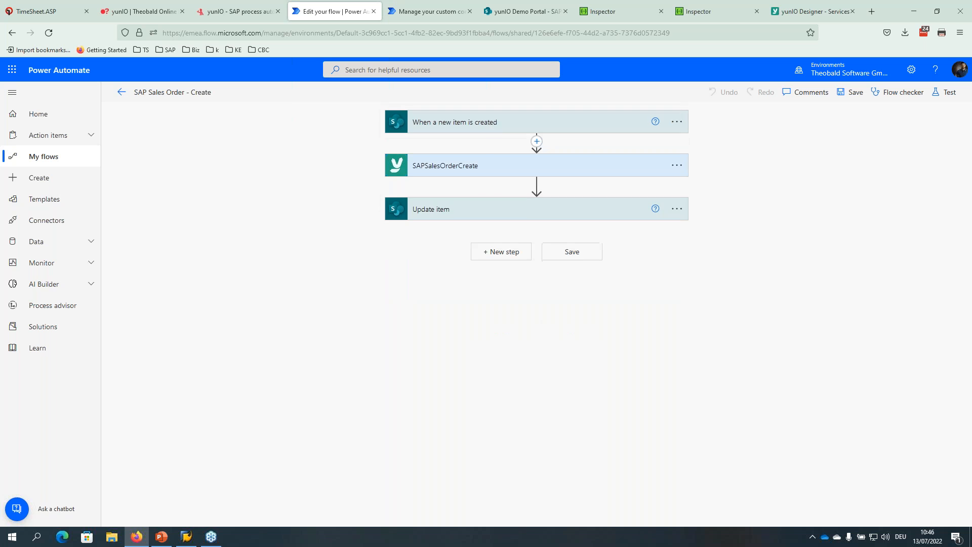
pyautogui.click(482, 163)
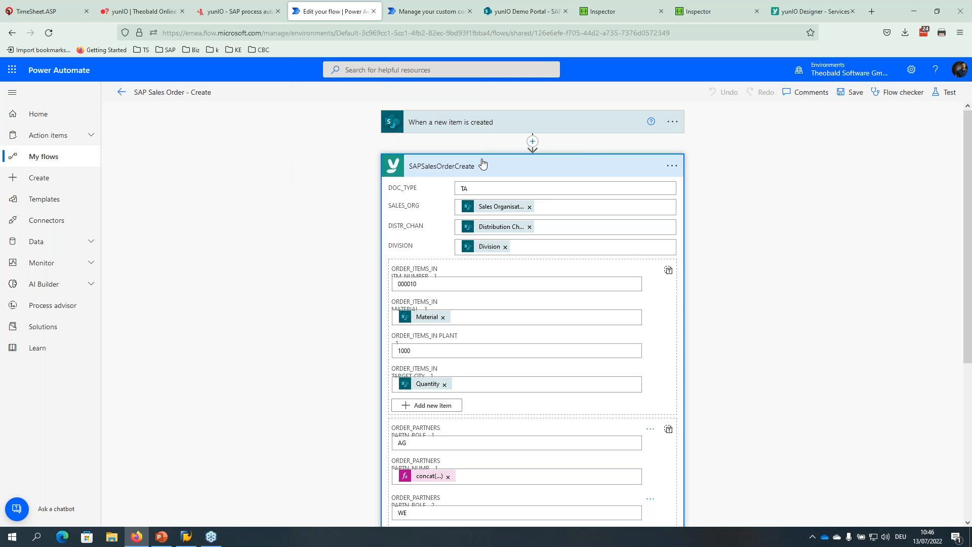
pyautogui.click(482, 163)
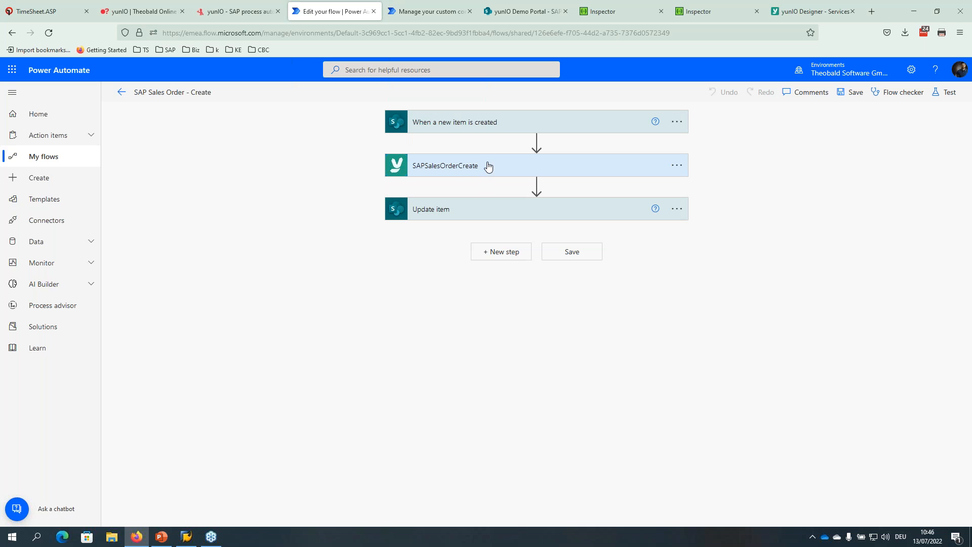
pyautogui.click(488, 167)
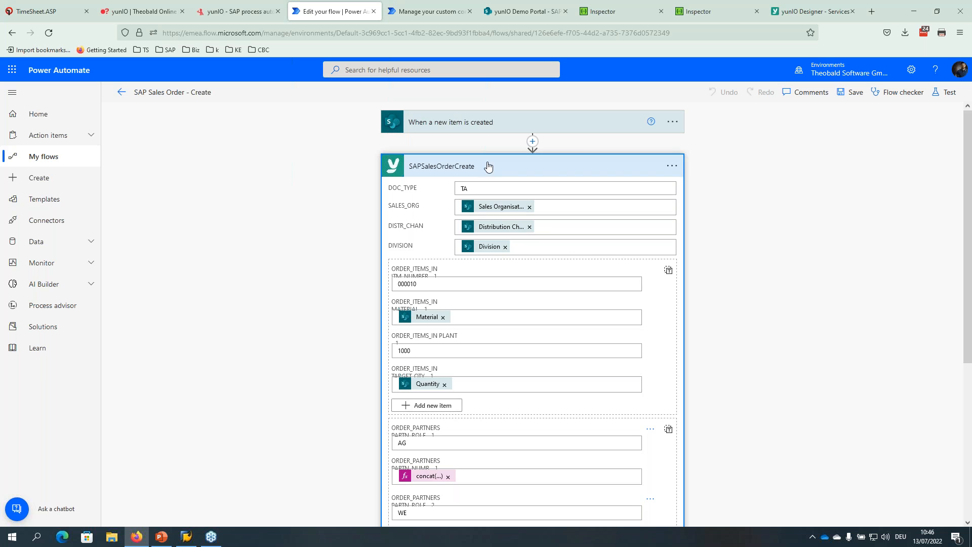
pyautogui.click(488, 167)
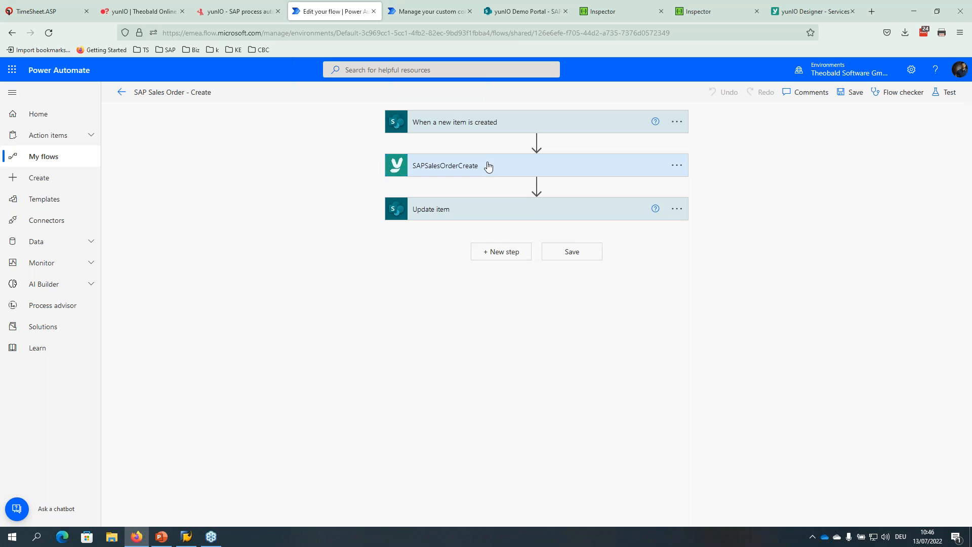
# Inspect the Update item step's field mappings, then leave the editor without saving.
pyautogui.click(465, 213)
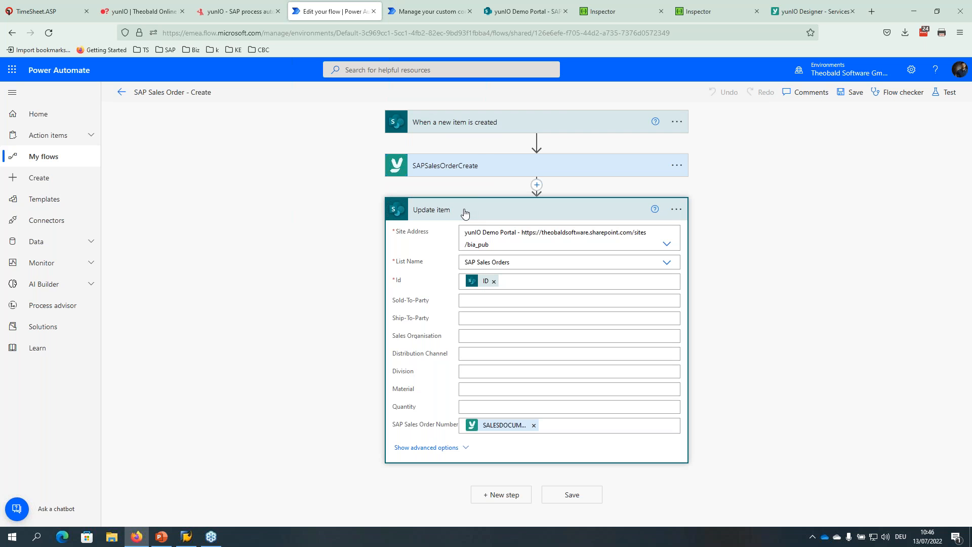
pyautogui.click(465, 213)
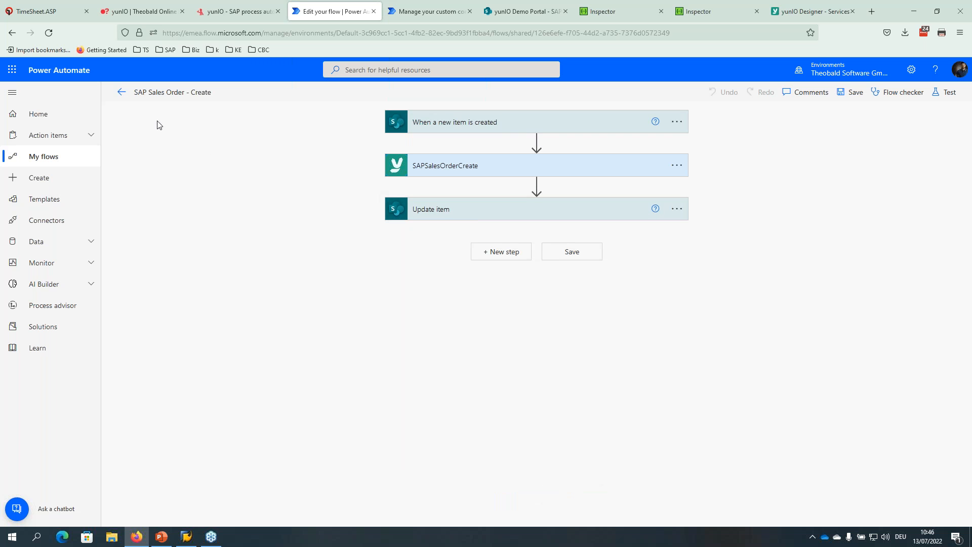
pyautogui.click(122, 92)
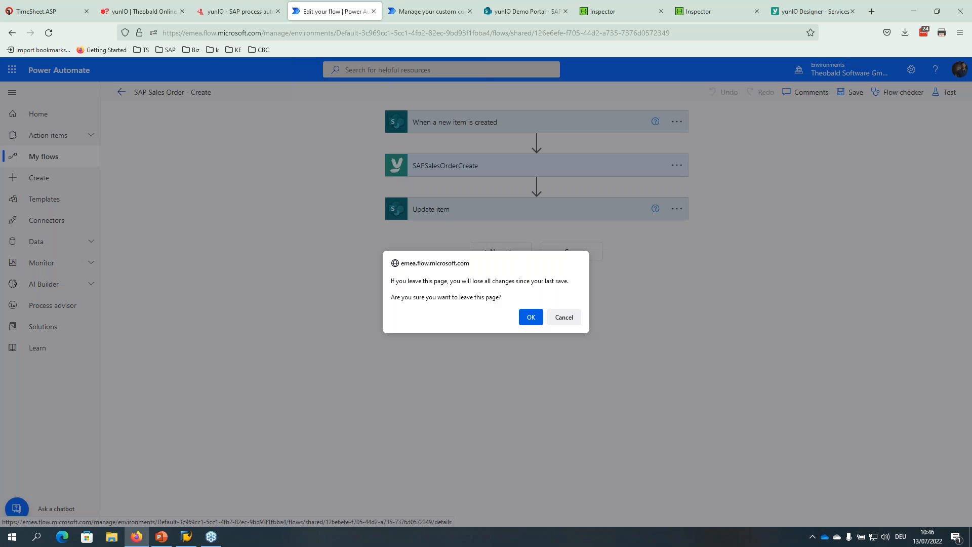
pyautogui.click(528, 317)
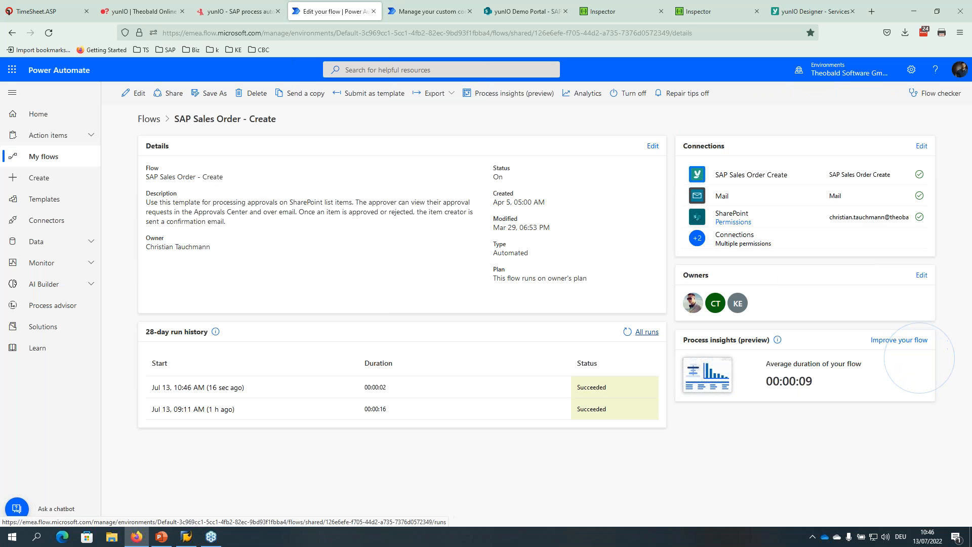
# Open the latest successful run from All runs, then switch to the SharePoint sales orders list.
pyautogui.click(640, 333)
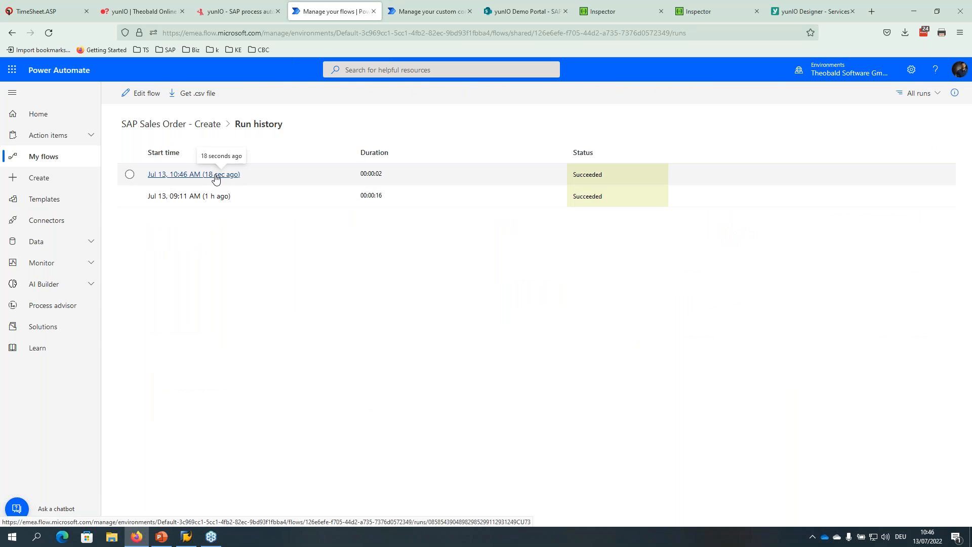
pyautogui.click(183, 175)
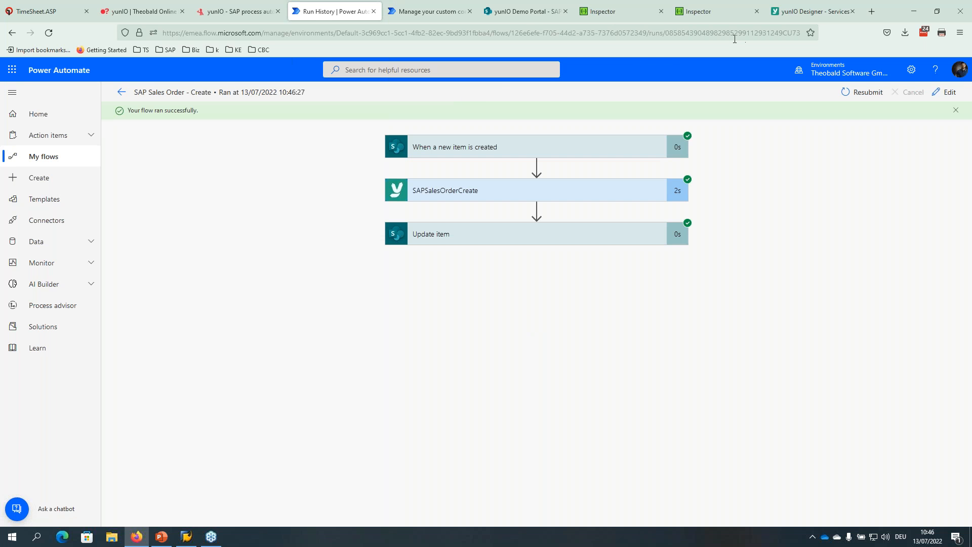
pyautogui.click(537, 11)
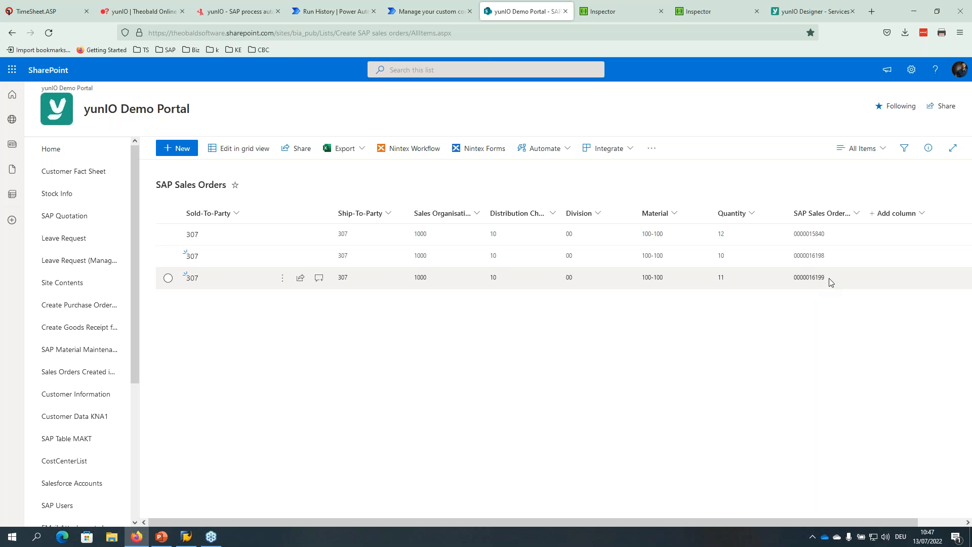
pyautogui.click(794, 281)
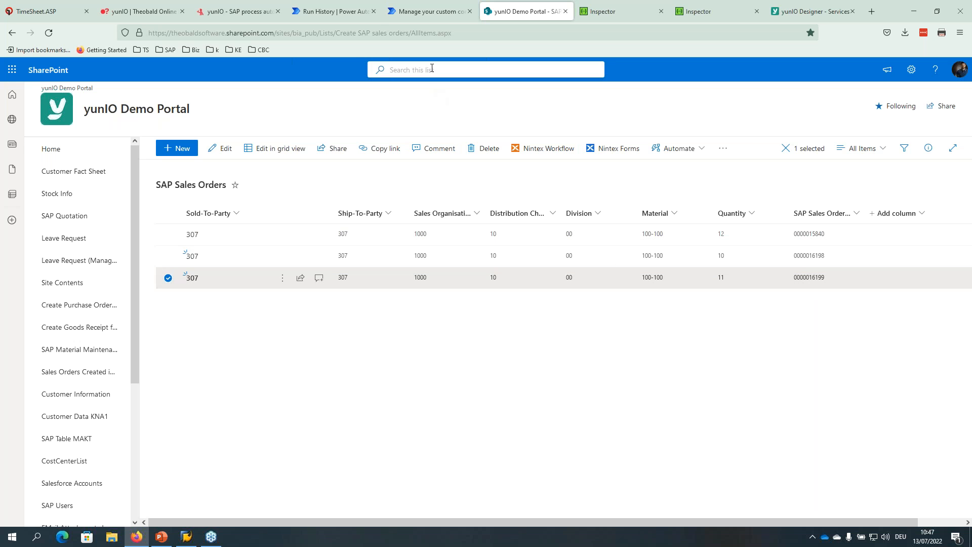
pyautogui.click(343, 14)
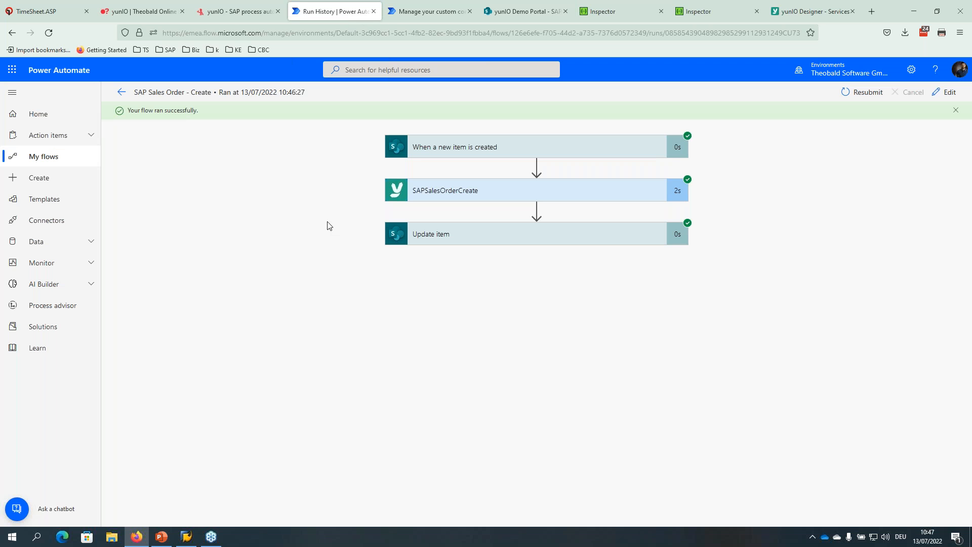
# Inspect the trigger step's inputs and Body JSON output.
pyautogui.click(464, 148)
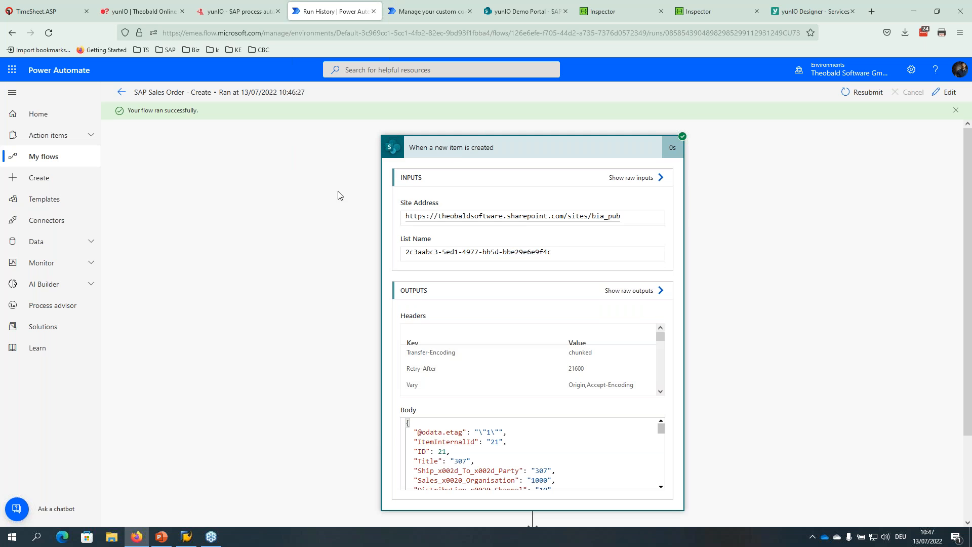
pyautogui.scroll(-2, 337, 196)
pyautogui.scroll(-3, 492, 353)
pyautogui.scroll(2, 492, 353)
pyautogui.click(469, 348)
pyautogui.hotkey('ctrl', 'a')
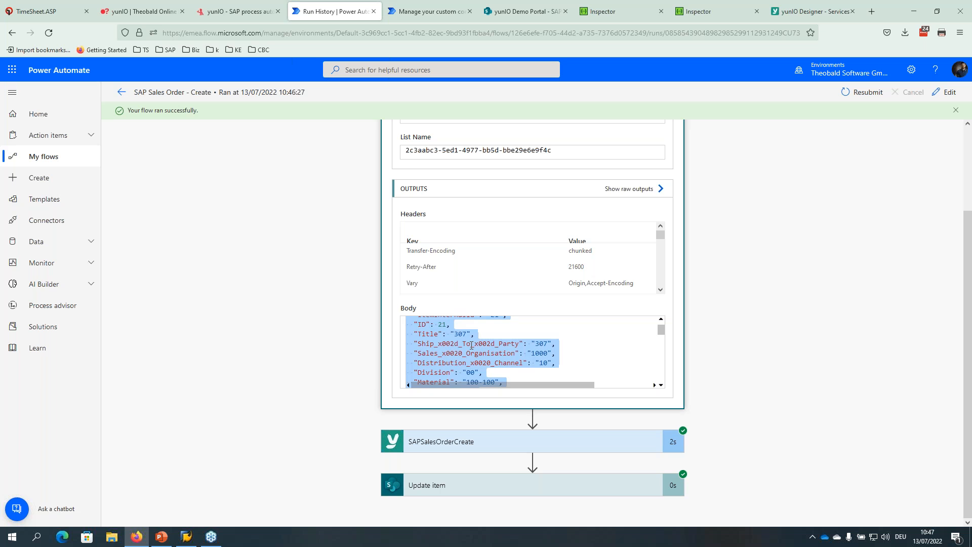
pyautogui.scroll(2, 341, 289)
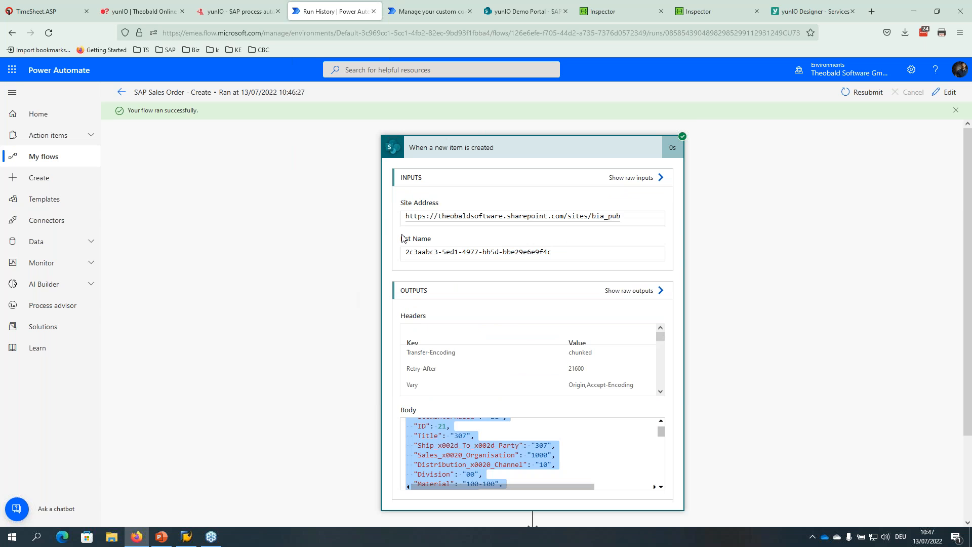
pyautogui.click(467, 148)
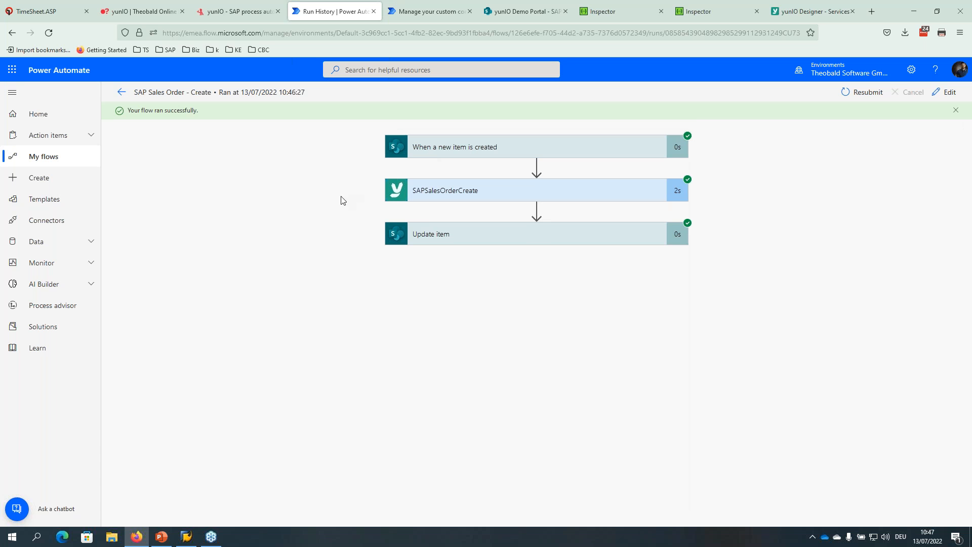
pyautogui.click(438, 190)
pyautogui.scroll(-3, 296, 225)
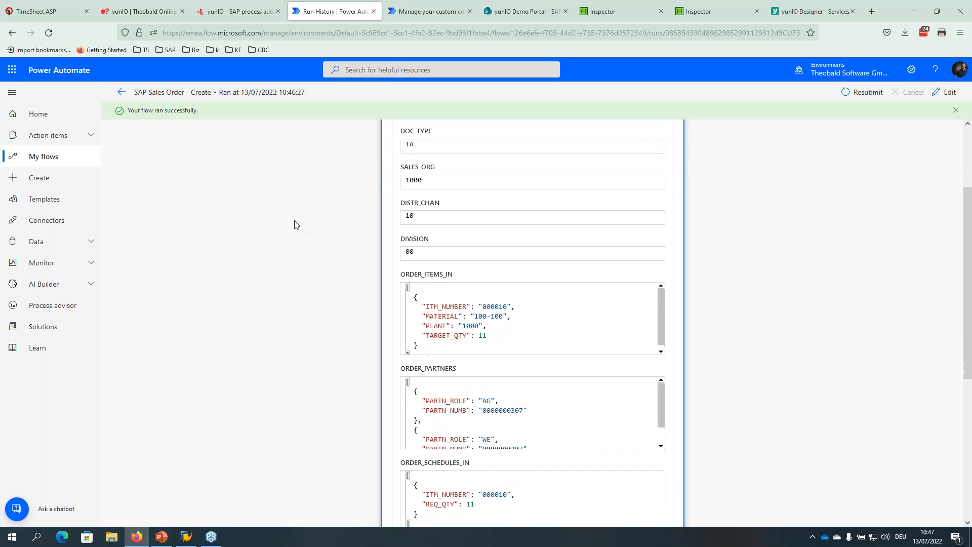
pyautogui.scroll(3, 296, 225)
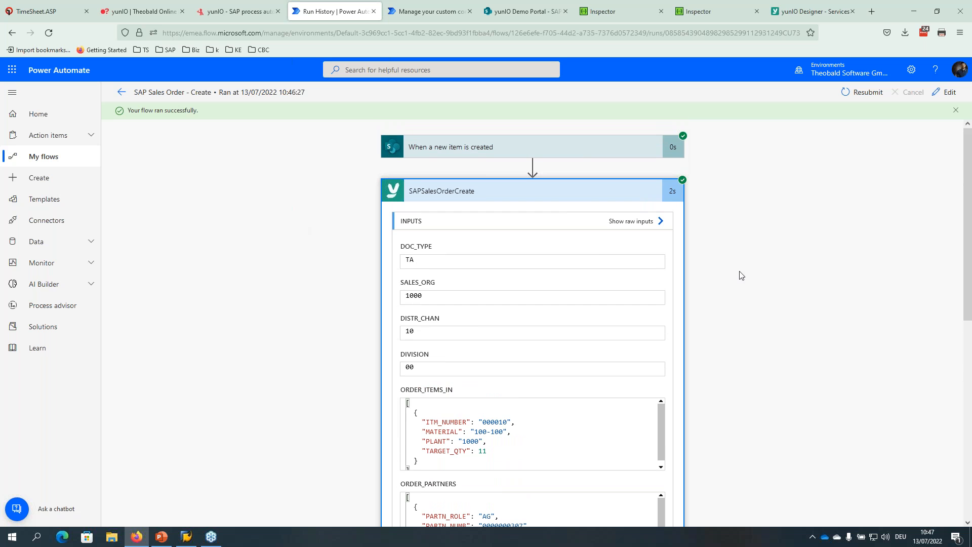
pyautogui.scroll(-1, 312, 283)
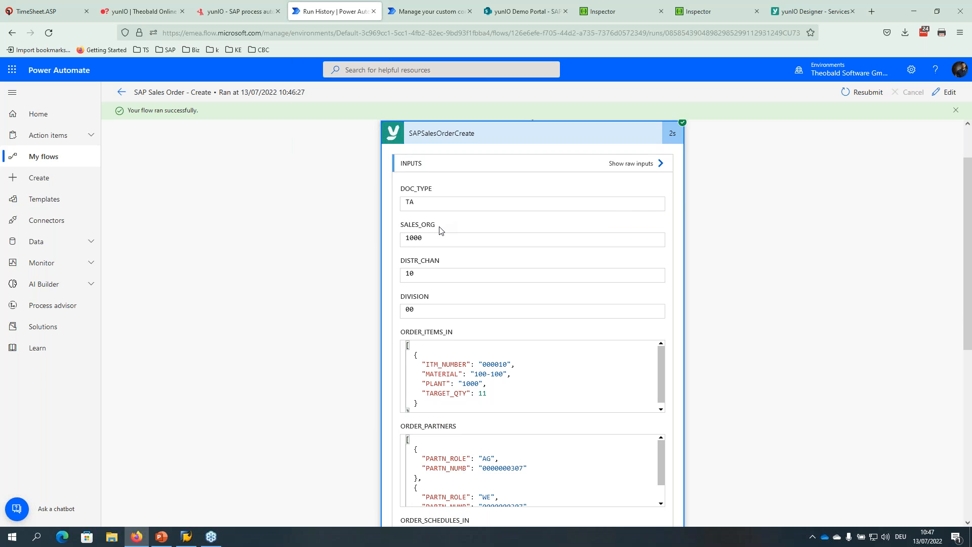
pyautogui.scroll(-1, 438, 231)
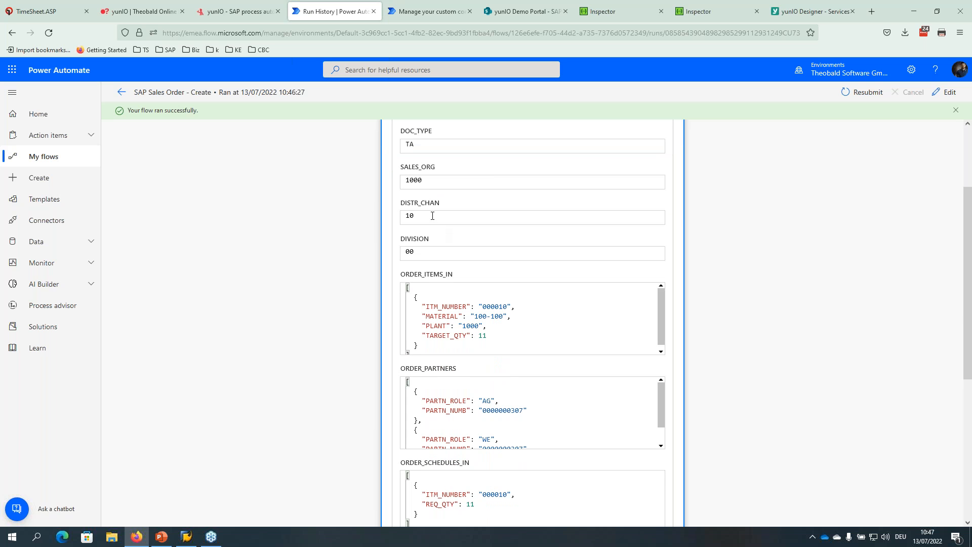
pyautogui.scroll(-5, 362, 272)
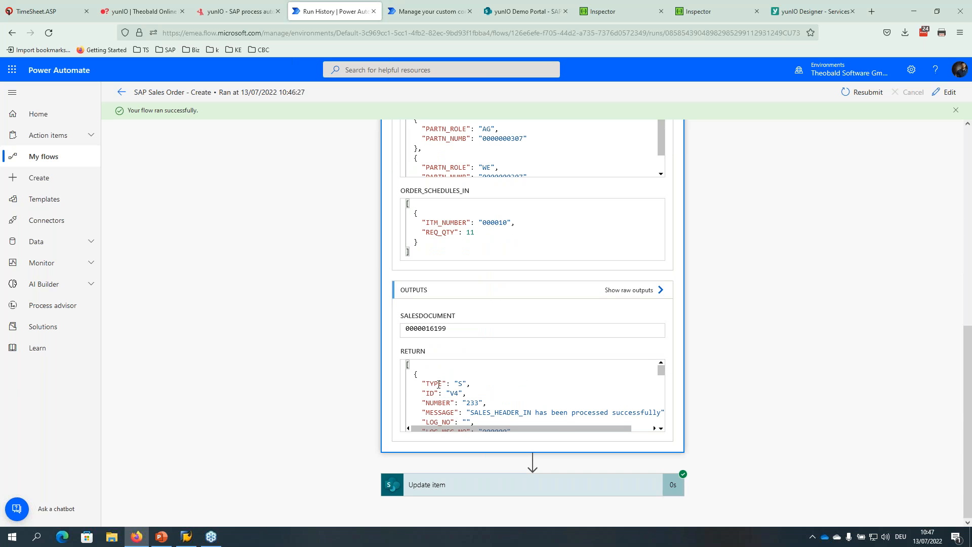
pyautogui.doubleClick(450, 327)
pyautogui.moveTo(460, 430); pyautogui.dragTo(479, 429)
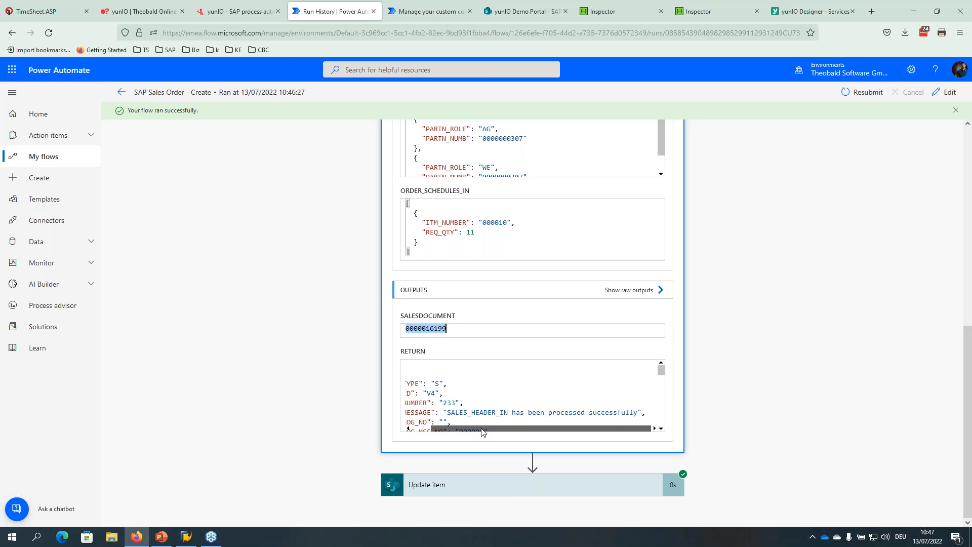
pyautogui.click(469, 411)
pyautogui.hotkey('ctrl', 'a')
pyautogui.click(468, 403)
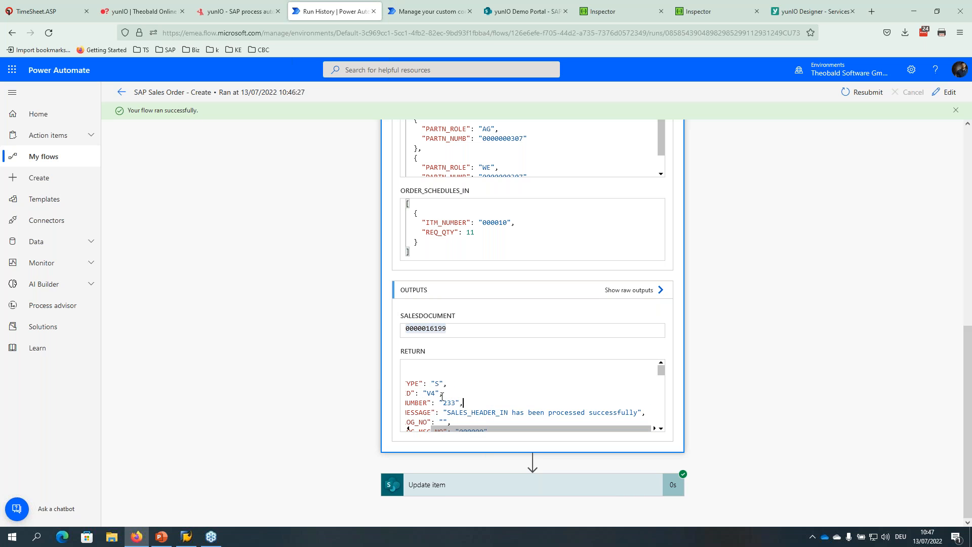
pyautogui.scroll(-2, 440, 404)
pyautogui.scroll(1, 472, 431)
pyautogui.scroll(1, 472, 431)
# Check the Update item step wrote back the order number, then return to flow details.
pyautogui.click(439, 487)
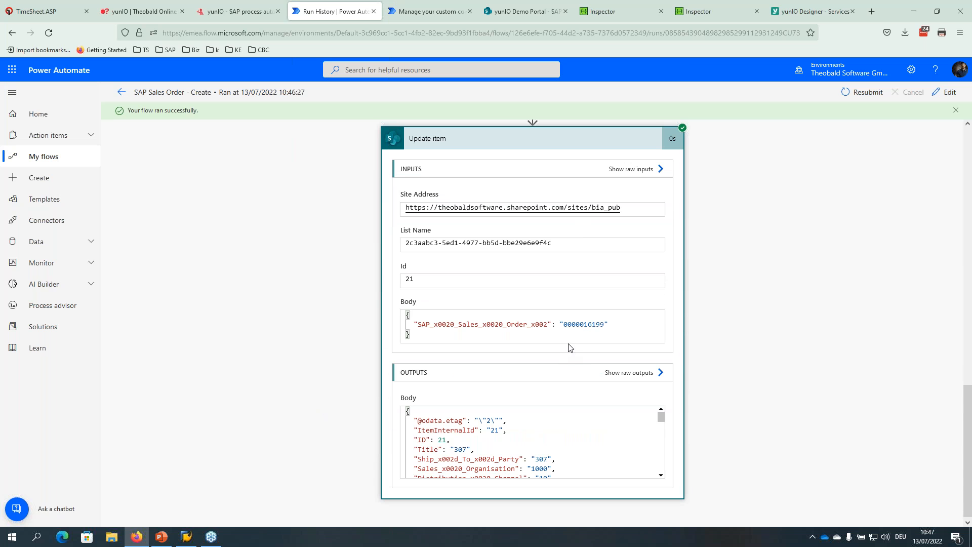
pyautogui.doubleClick(574, 325)
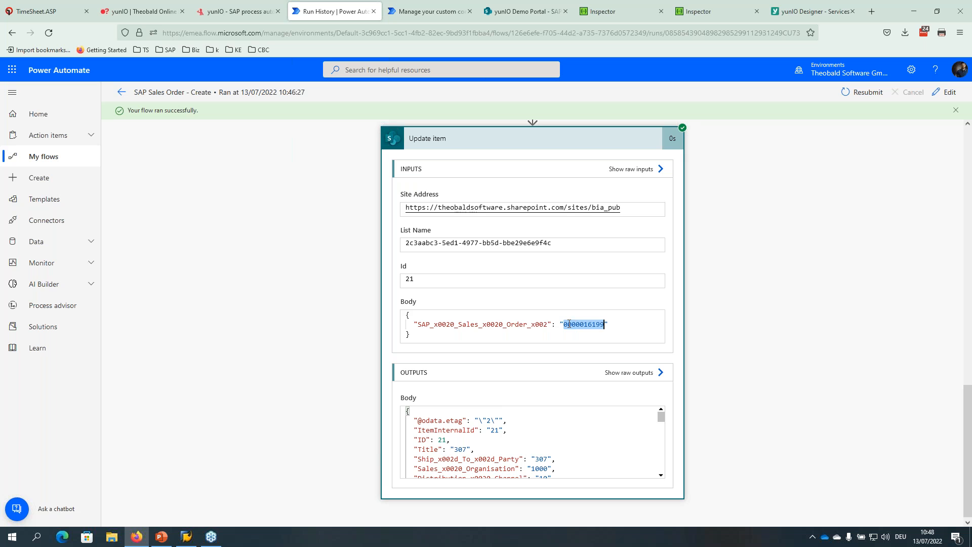
pyautogui.scroll(10, 310, 276)
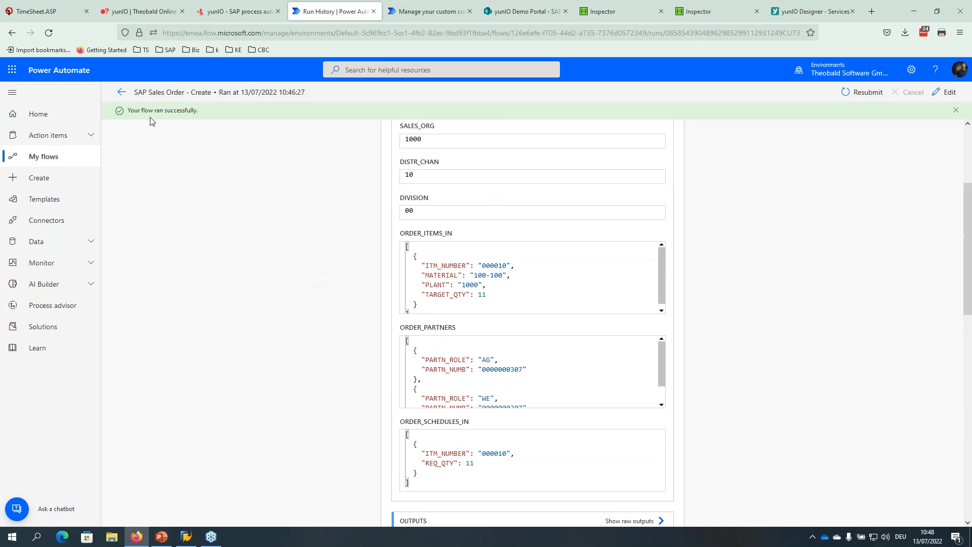
pyautogui.click(122, 92)
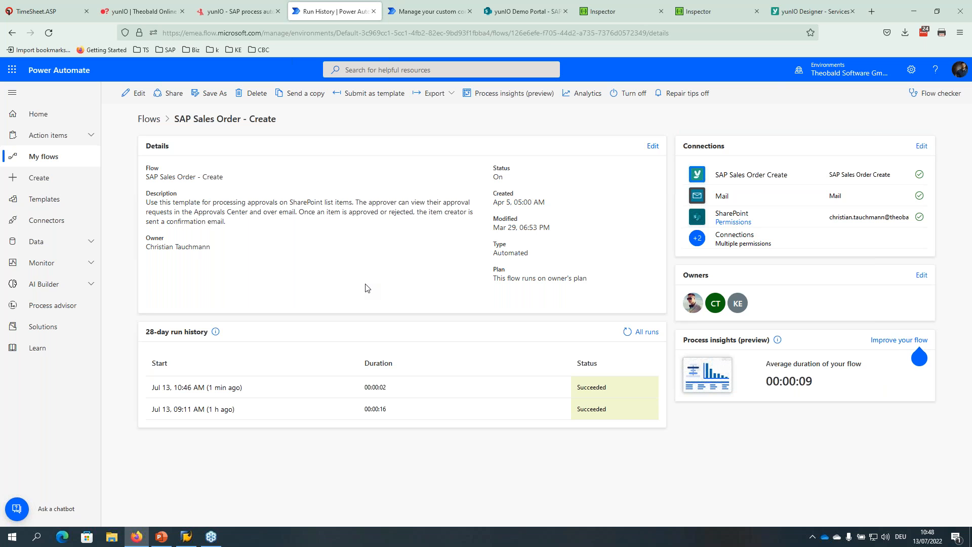
# Open the SAP Sales Order Create custom connector from Data > Custom connectors in edit mode.
pyautogui.click(44, 243)
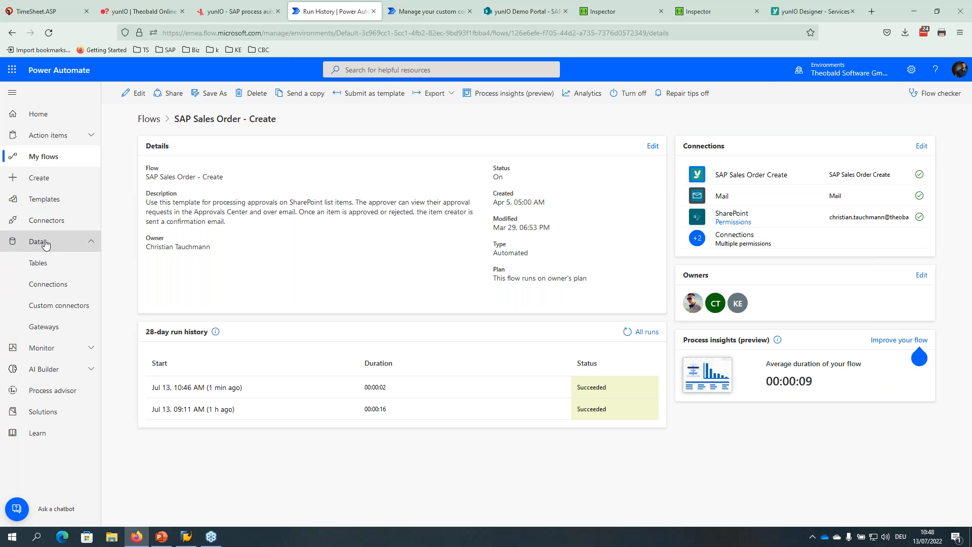
pyautogui.click(64, 307)
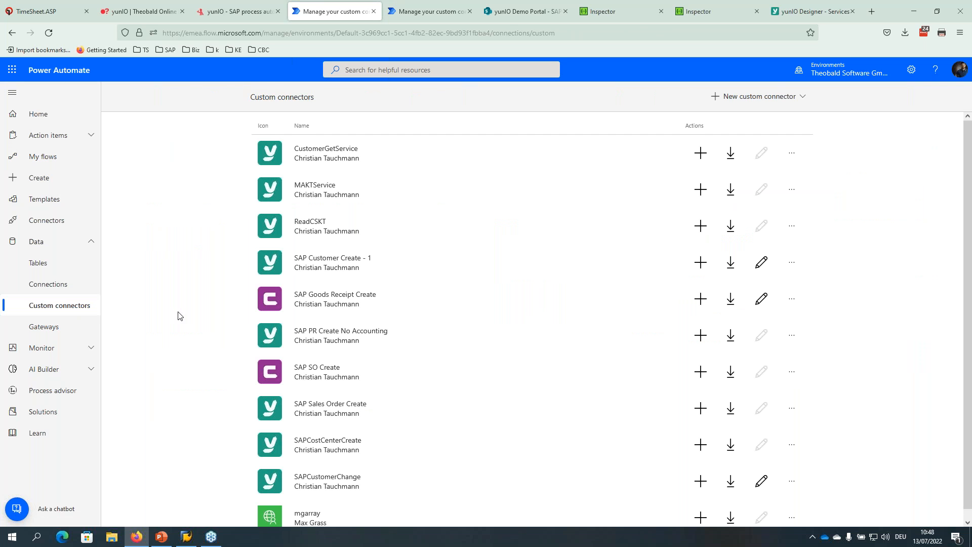
pyautogui.scroll(-1, 178, 315)
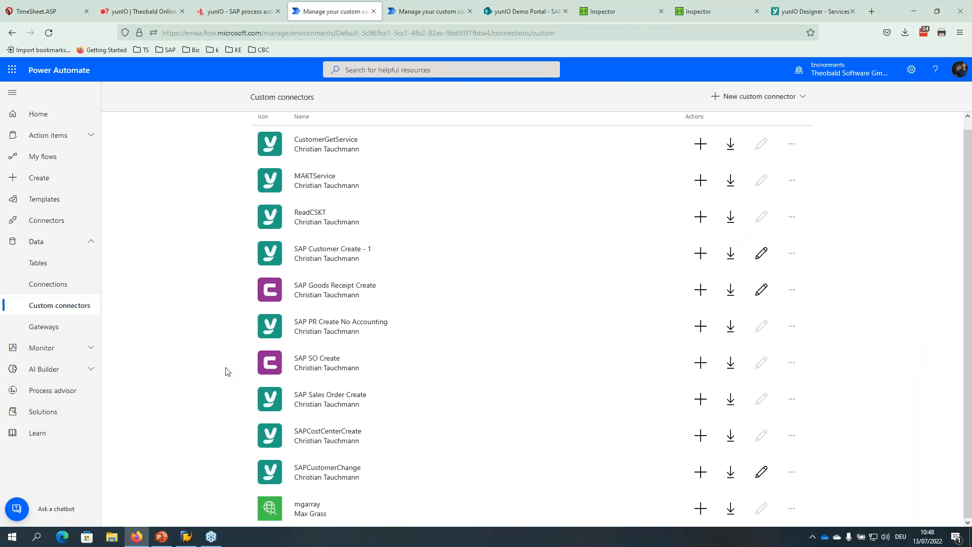
pyautogui.click(321, 397)
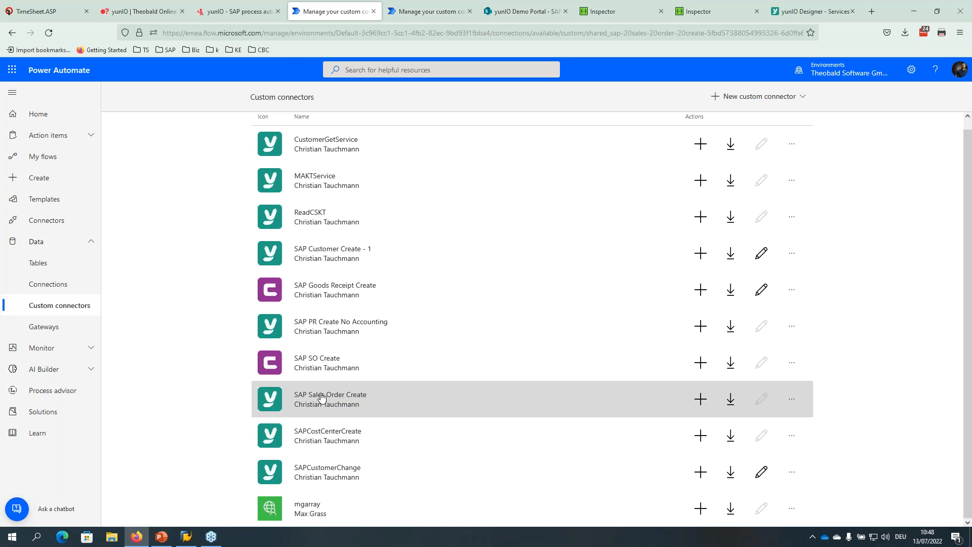
pyautogui.click(767, 116)
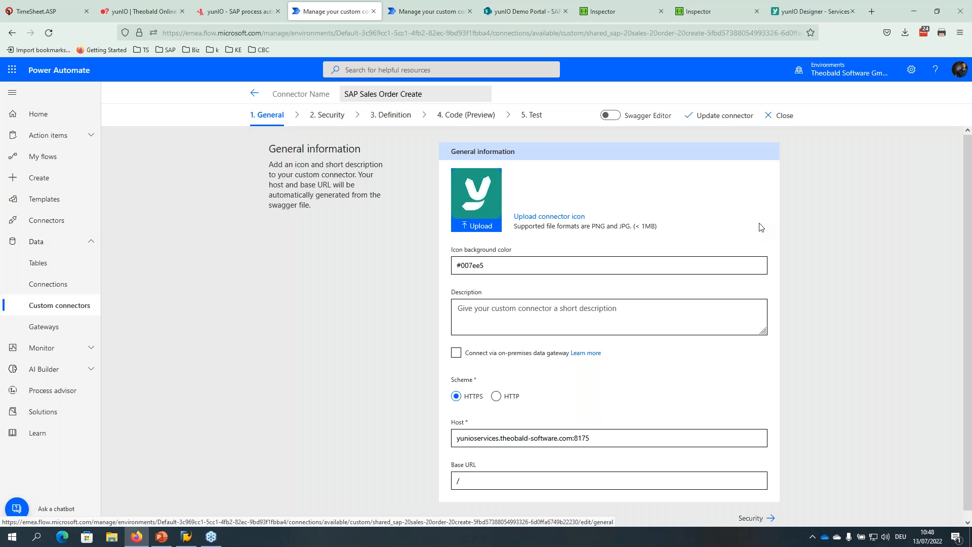
pyautogui.scroll(-1, 851, 223)
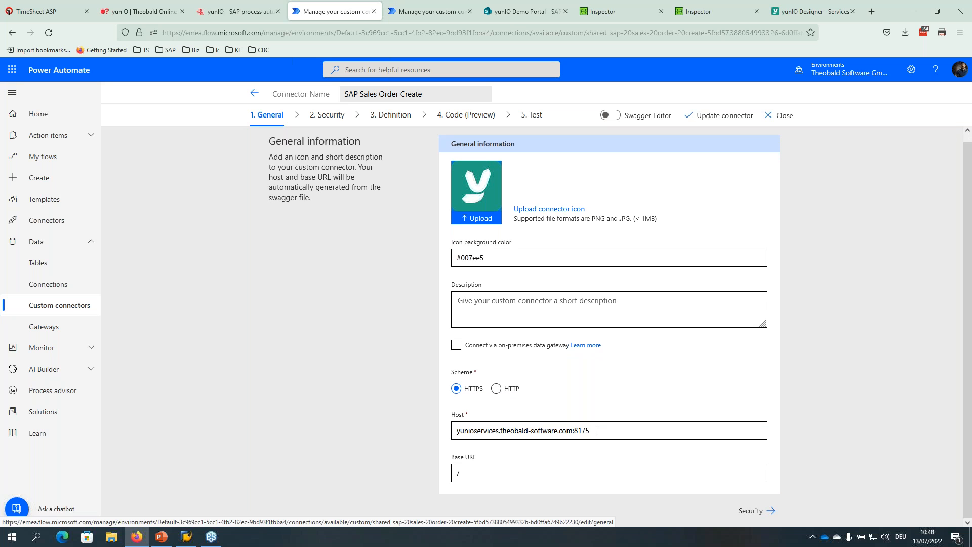
# Review the connector's host address, security settings and action definitions.
pyautogui.moveTo(590, 431); pyautogui.dragTo(403, 420)
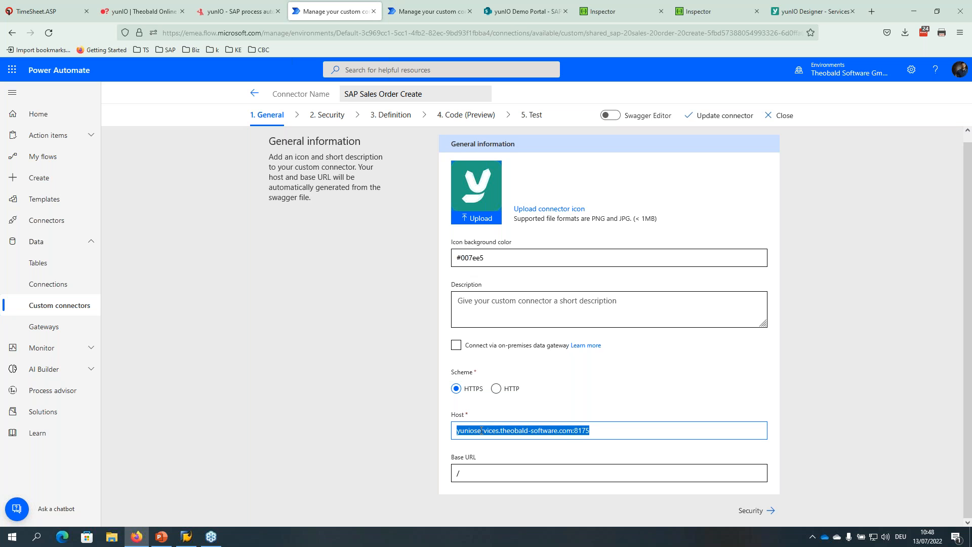
pyautogui.click(768, 510)
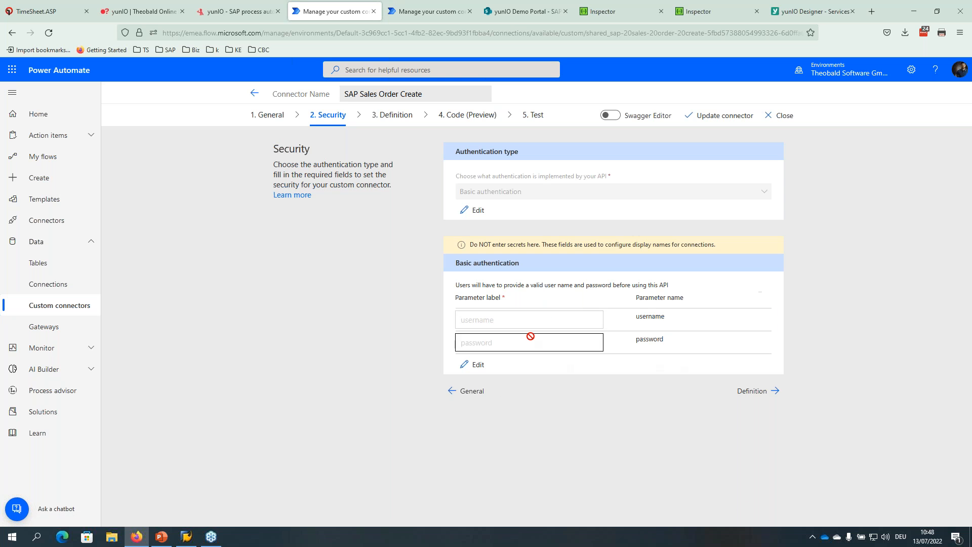
pyautogui.click(769, 391)
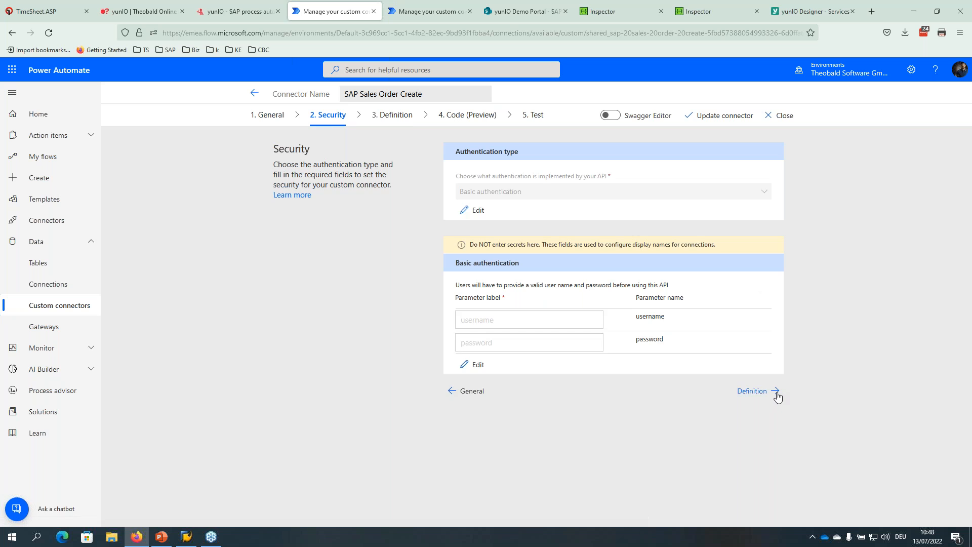
pyautogui.scroll(-1, 835, 309)
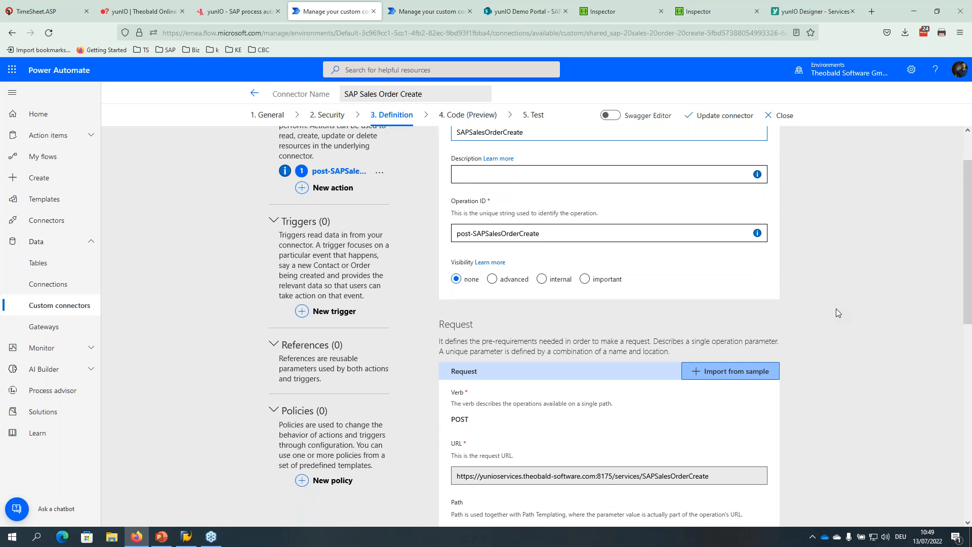
pyautogui.scroll(1, 836, 307)
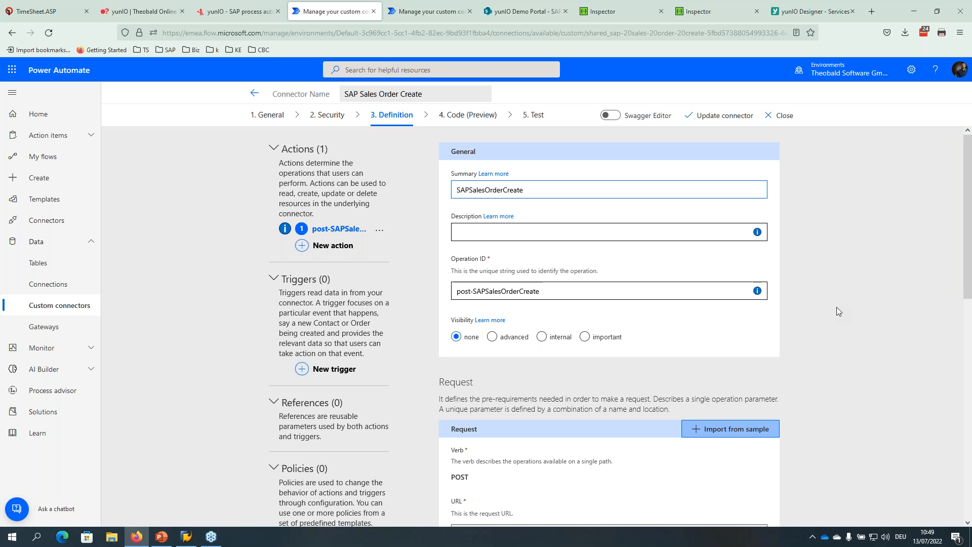
pyautogui.scroll(-5, 836, 303)
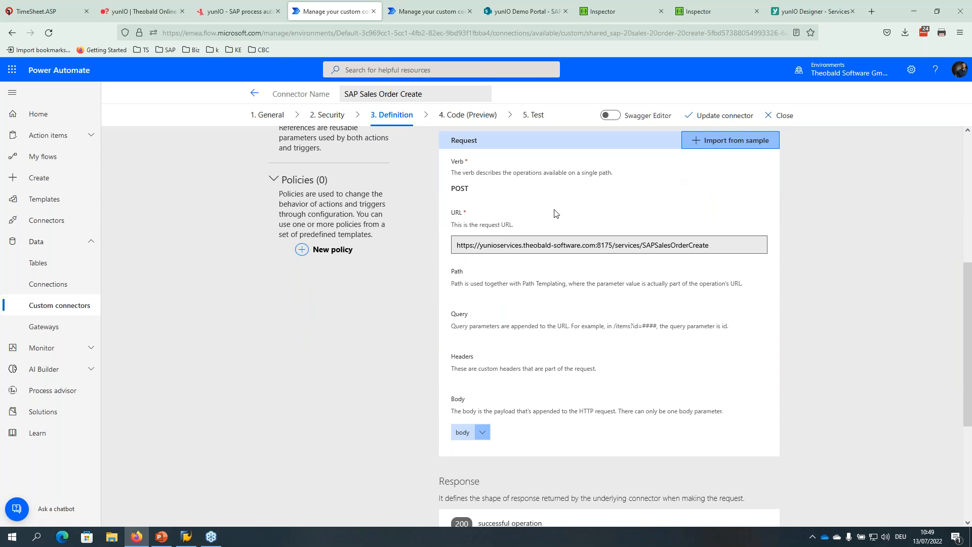
pyautogui.scroll(-3, 640, 246)
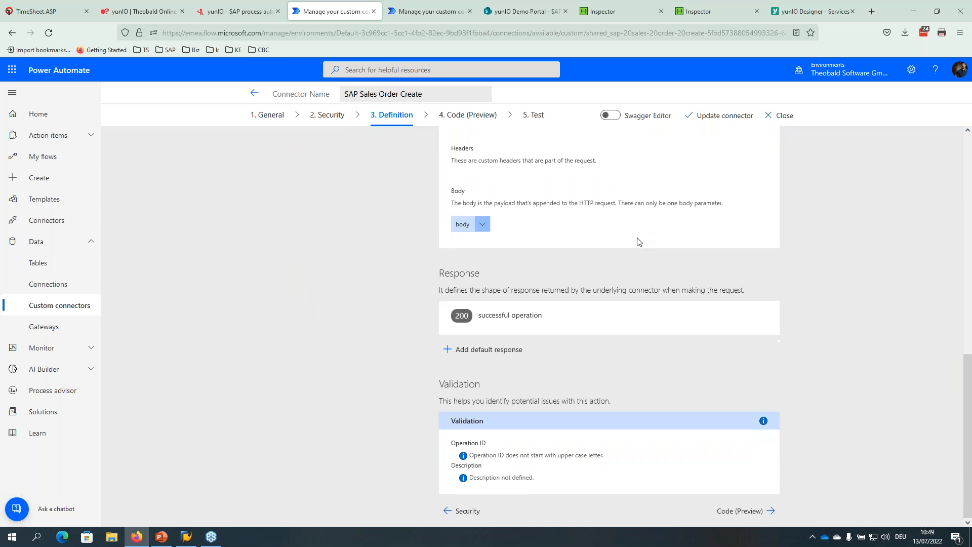
pyautogui.scroll(9, 638, 239)
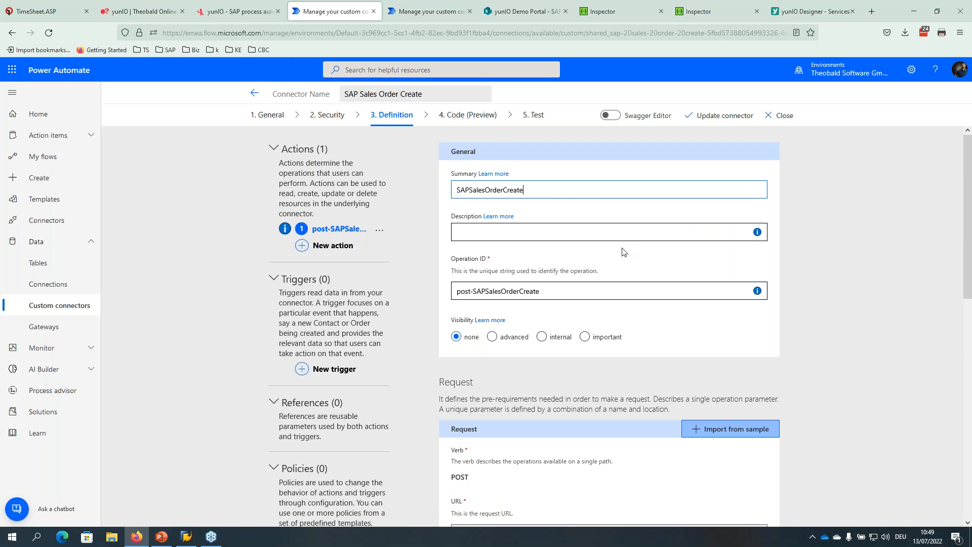
# Review the Test page input fields for post-SAPSalesOrderCreate.
pyautogui.click(538, 116)
pyautogui.scroll(-8, 426, 278)
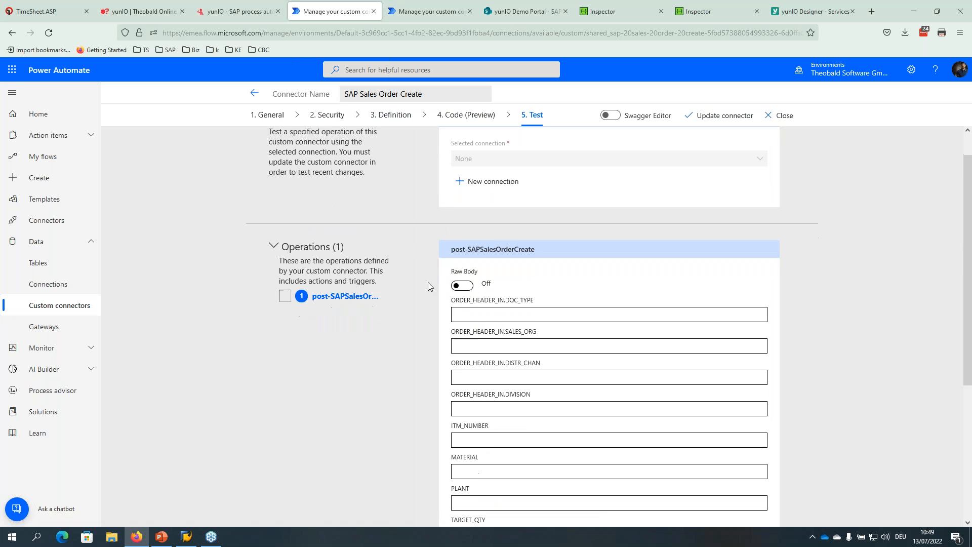
pyautogui.scroll(8, 442, 329)
pyautogui.scroll(-8, 441, 334)
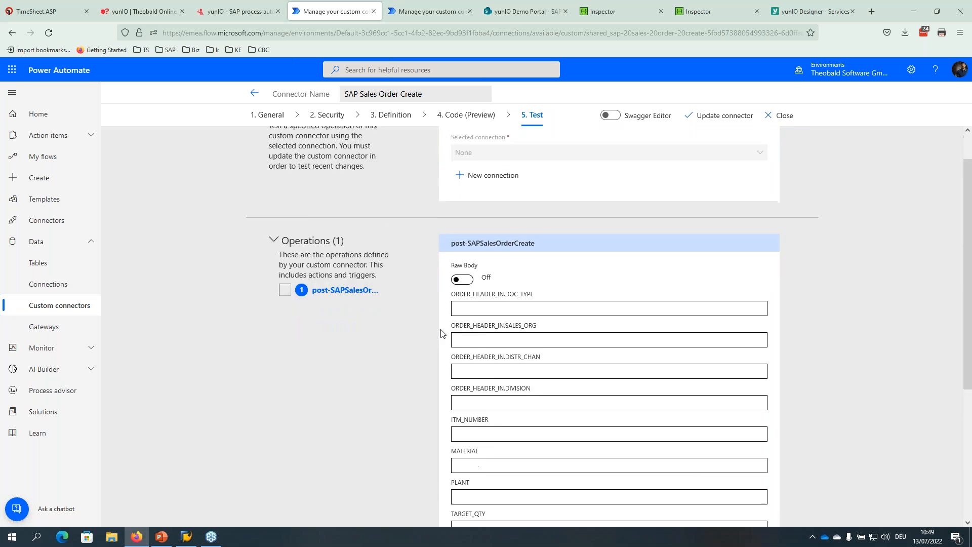
pyautogui.scroll(5, 539, 362)
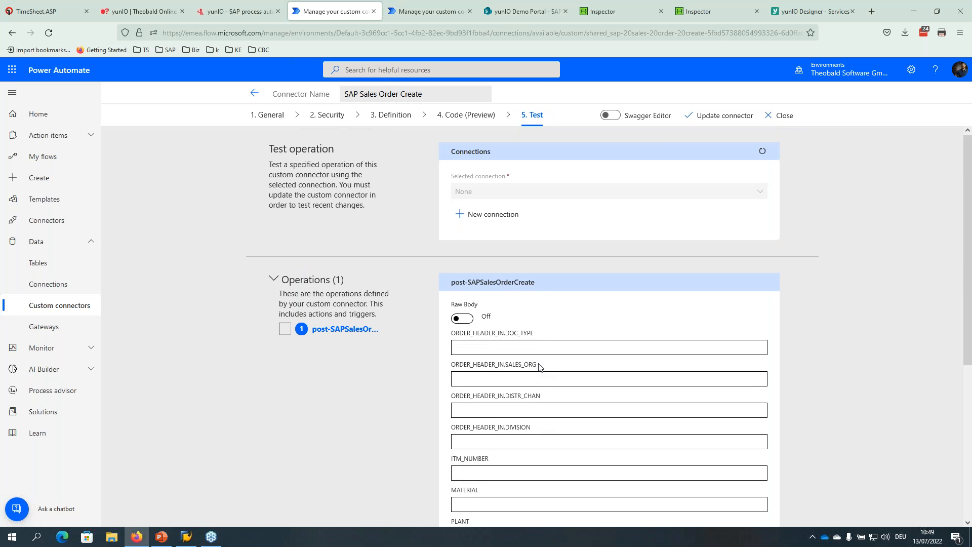
# Switch to yunIO Designer and open its Connections list.
pyautogui.click(804, 11)
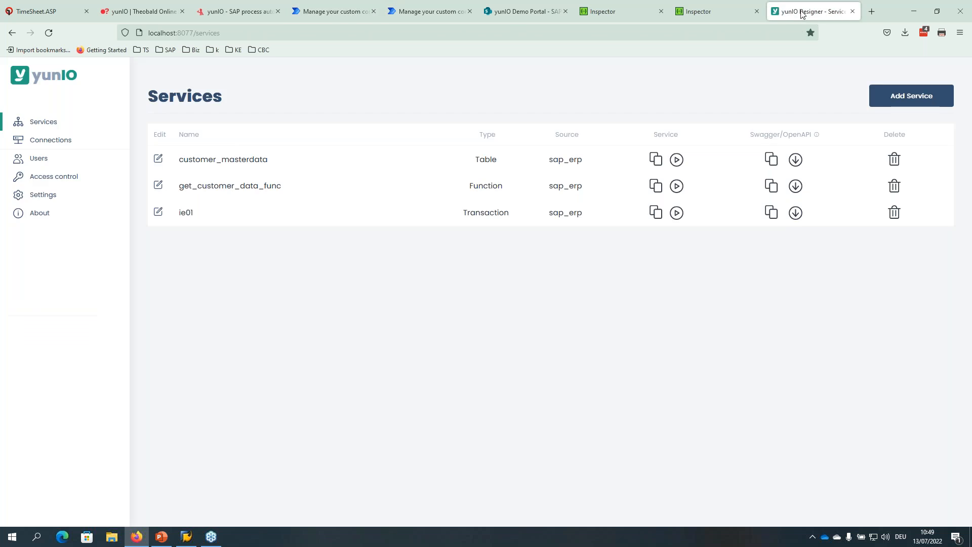
pyautogui.click(44, 143)
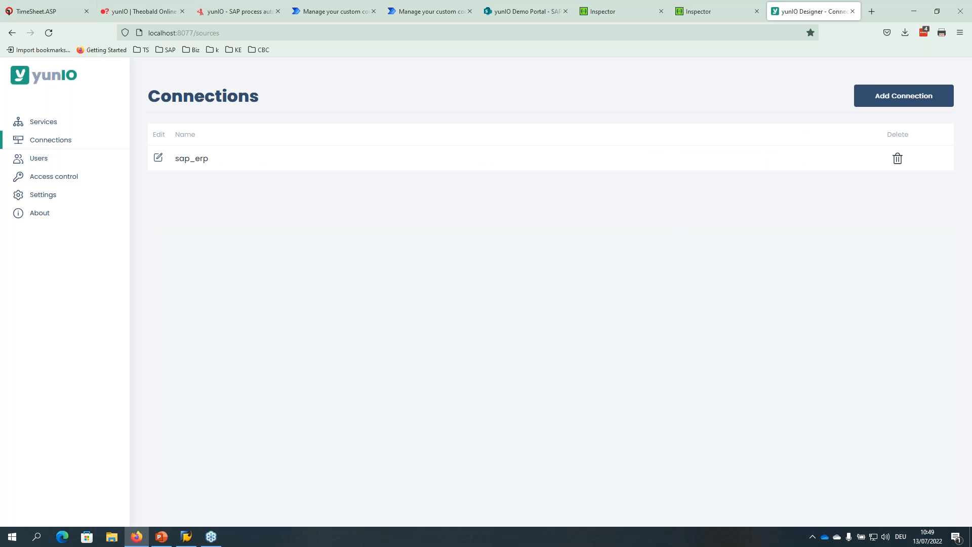
pyautogui.click(28, 79)
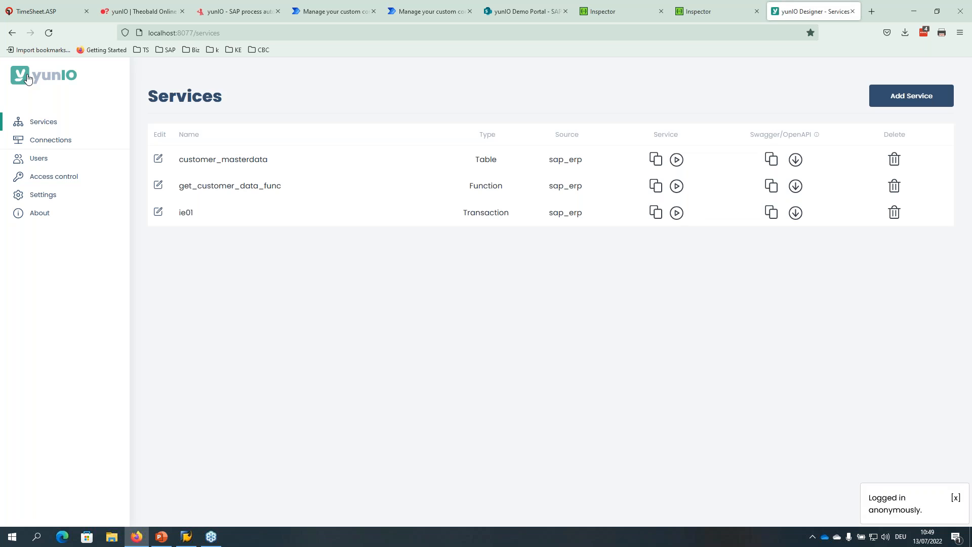
pyautogui.click(39, 145)
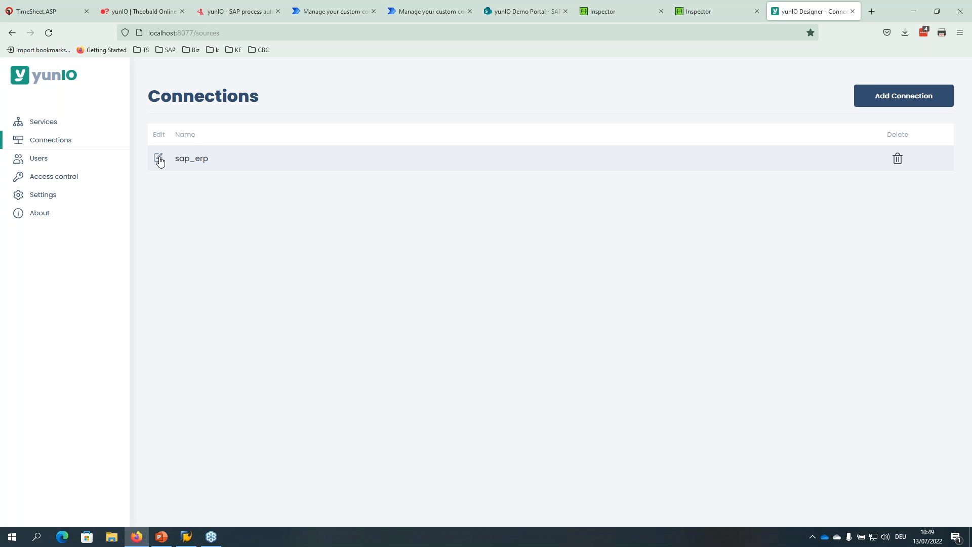
# Look over the Add Connection form's host, client and user fields, then cancel it.
pyautogui.click(896, 95)
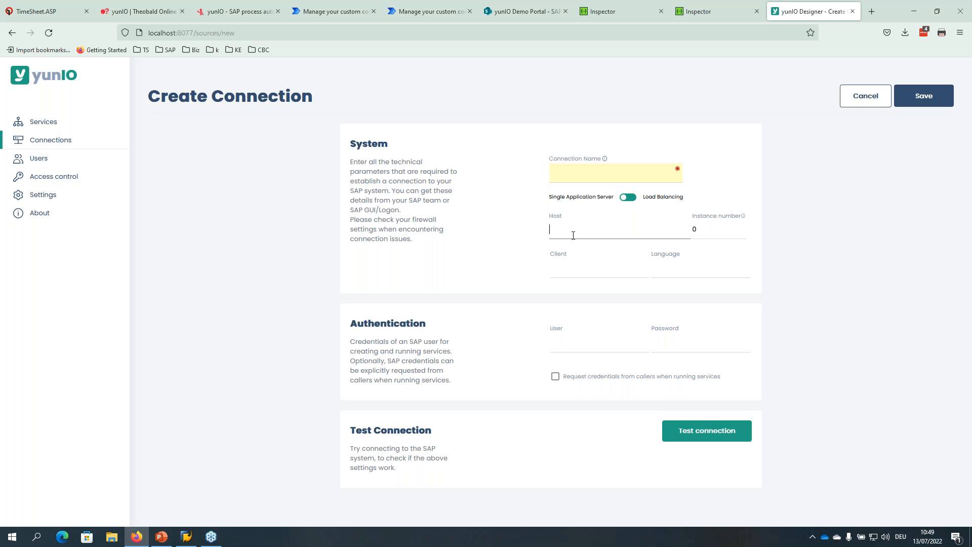
pyautogui.click(656, 219)
pyautogui.moveTo(649, 198); pyautogui.dragTo(665, 198)
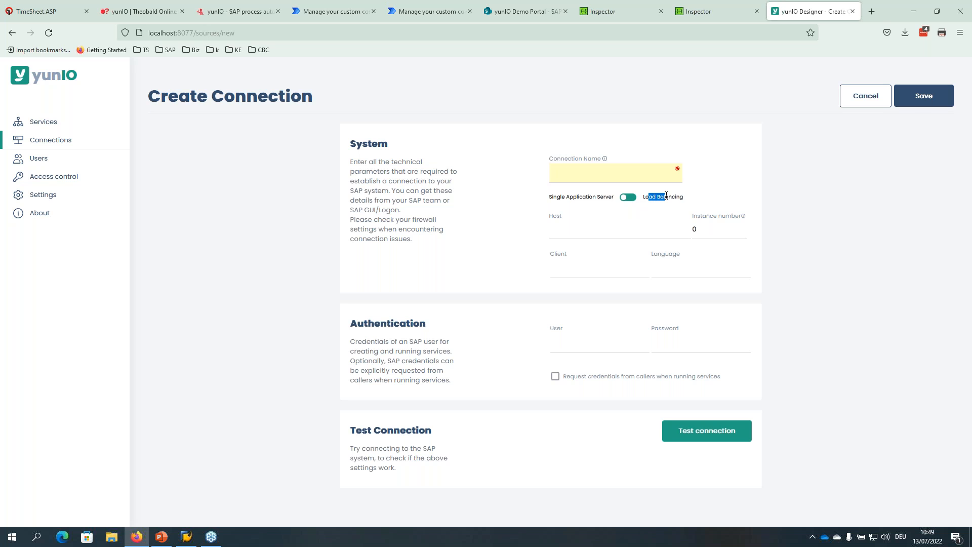
pyautogui.click(572, 275)
pyautogui.click(572, 350)
pyautogui.click(864, 100)
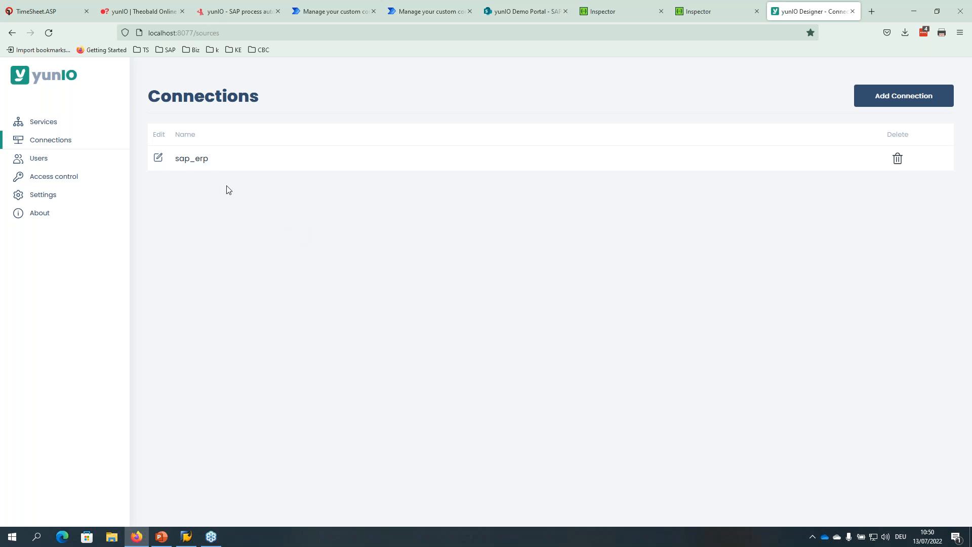
# Review the sap_erp connection's host, client, instance number and user.
pyautogui.click(158, 158)
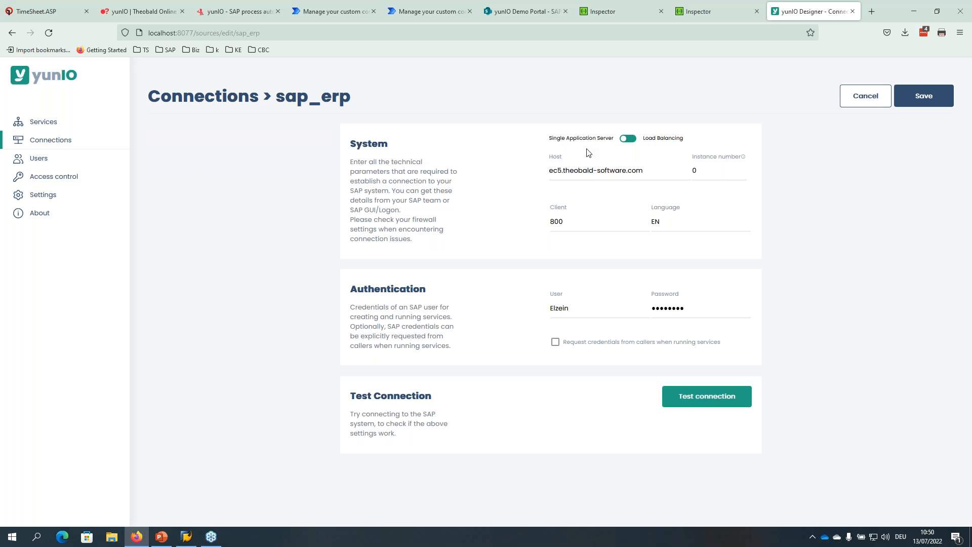
pyautogui.moveTo(553, 170); pyautogui.dragTo(638, 177)
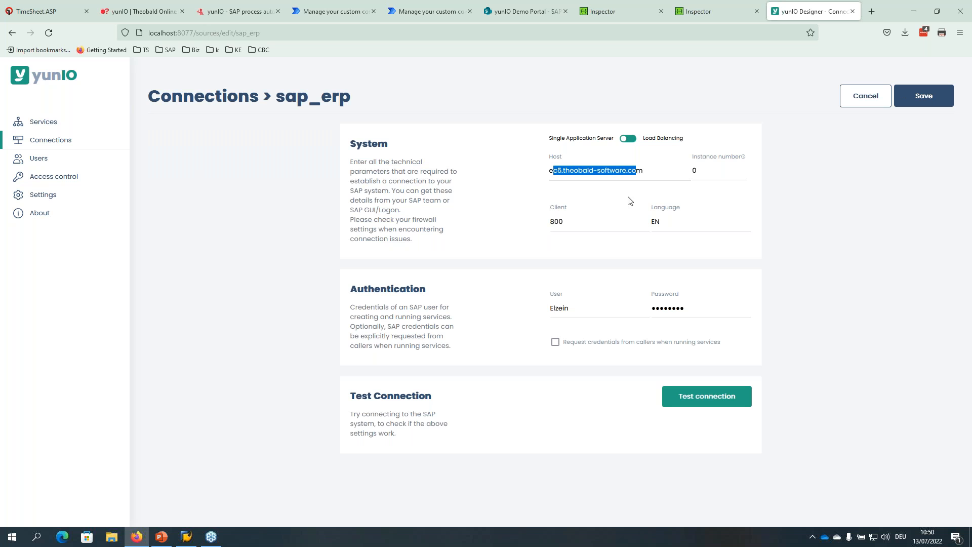
pyautogui.press('Tab')
pyautogui.press('Tab')
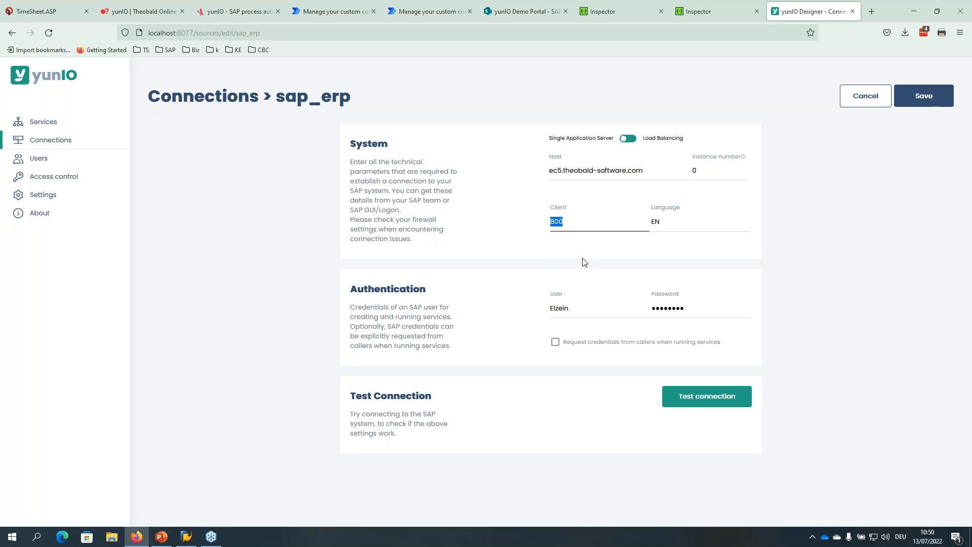
pyautogui.moveTo(705, 170); pyautogui.dragTo(680, 172)
pyautogui.moveTo(568, 309); pyautogui.dragTo(520, 299)
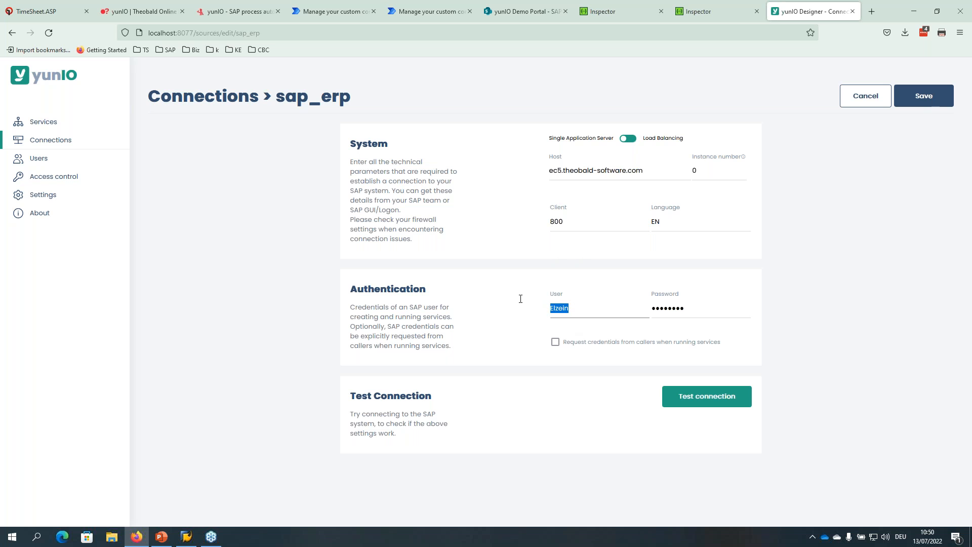
# Test the sap_erp connection successfully, then return to the Services list.
pyautogui.click(717, 397)
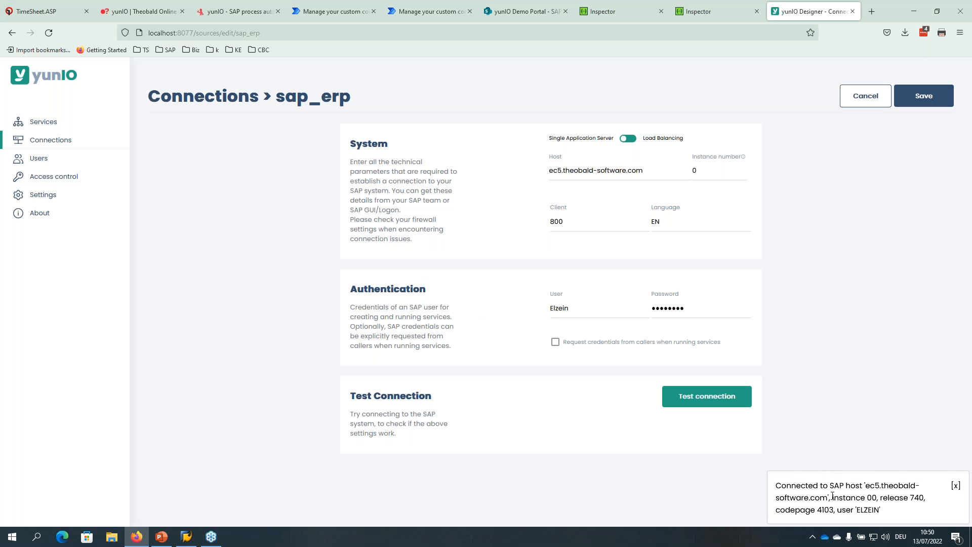
pyautogui.click(954, 485)
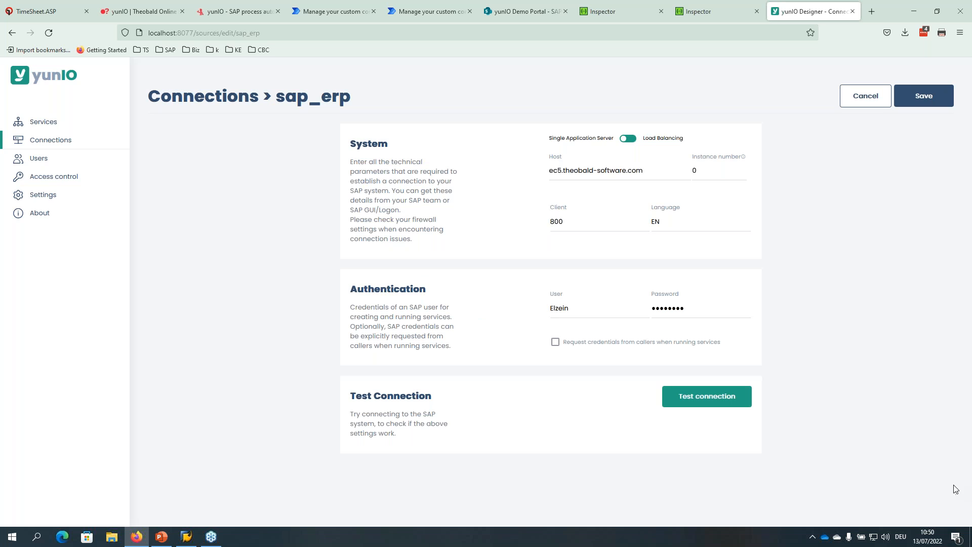
pyautogui.click(52, 144)
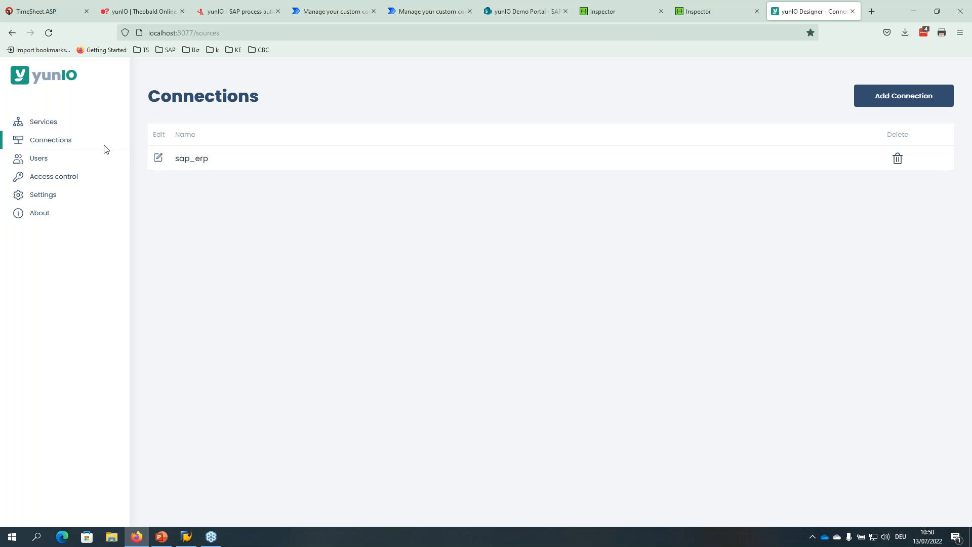
pyautogui.click(38, 125)
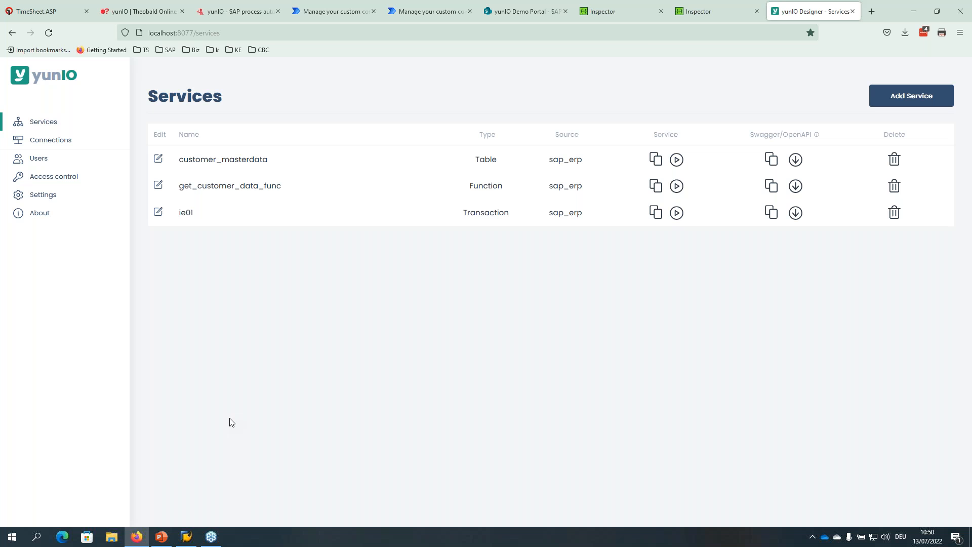
# Start a new SAP Table or View service named read_customer.
pyautogui.click(896, 98)
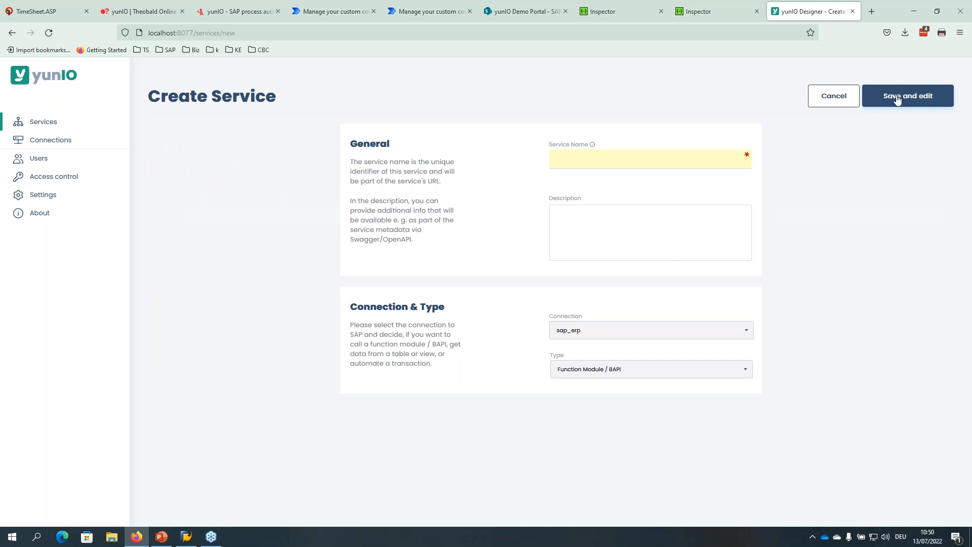
pyautogui.click(604, 374)
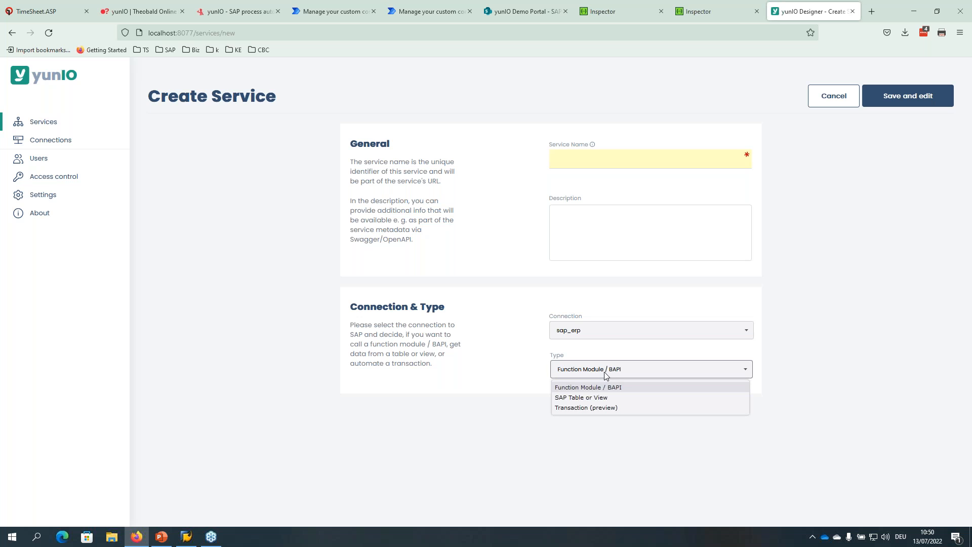
pyautogui.click(598, 399)
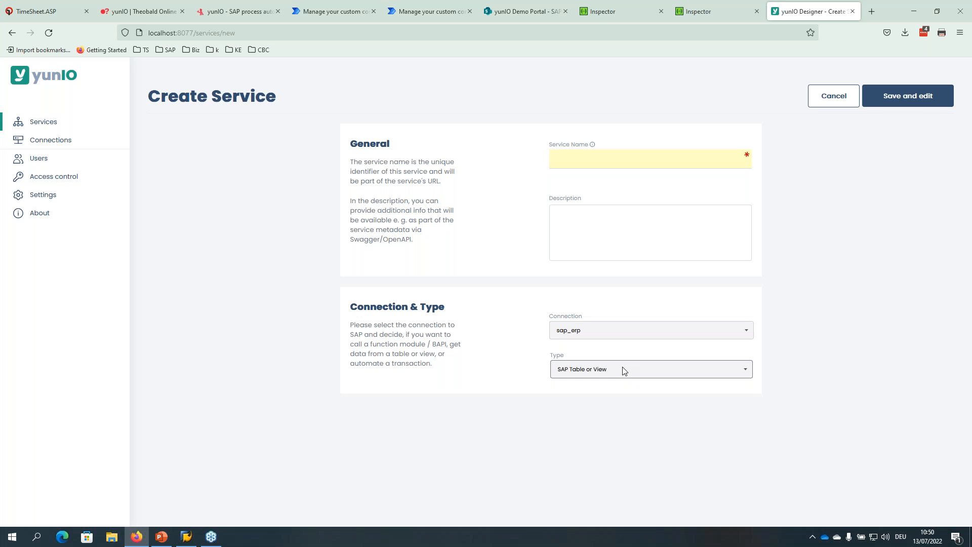
pyautogui.click(588, 158)
pyautogui.write('read_customer')
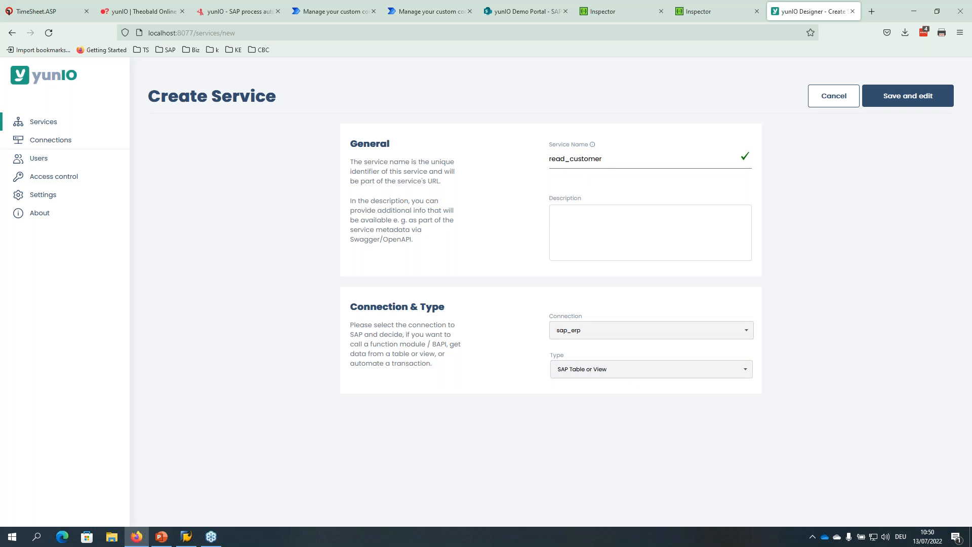
# Keep sap_erp as the connection and SAP Table or View as the type, then save for editing.
pyautogui.hotkey('ctrl', 'a')
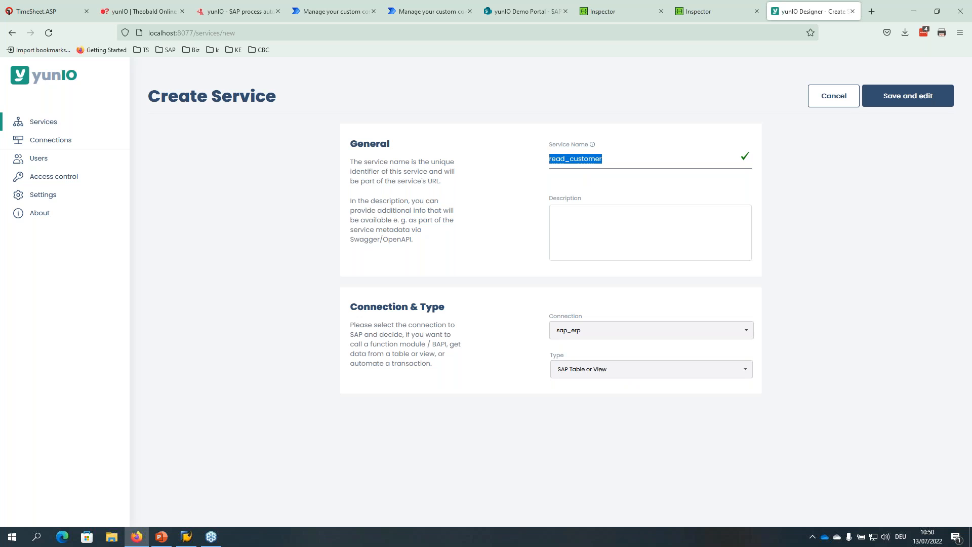
pyautogui.click(585, 225)
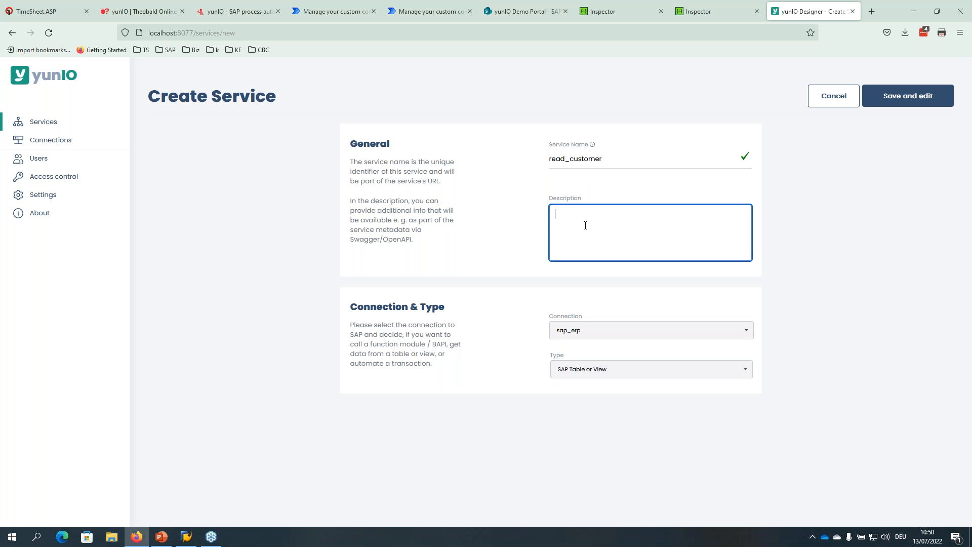
pyautogui.click(587, 334)
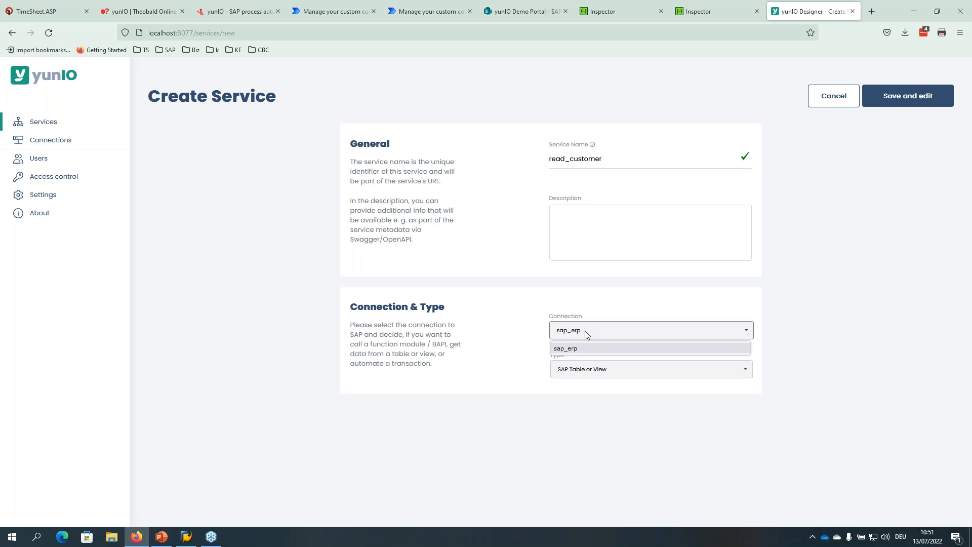
pyautogui.click(587, 335)
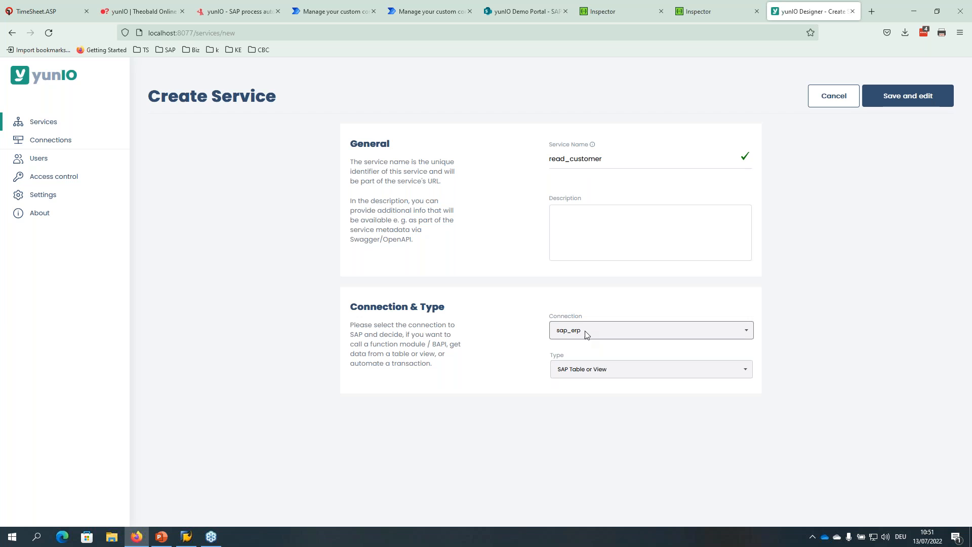
pyautogui.click(589, 369)
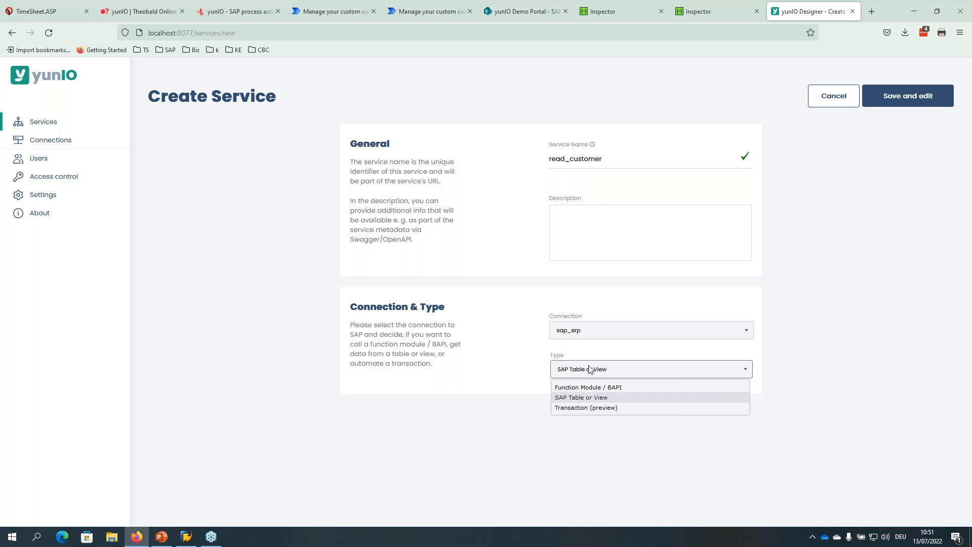
pyautogui.click(590, 369)
pyautogui.click(589, 372)
pyautogui.click(588, 373)
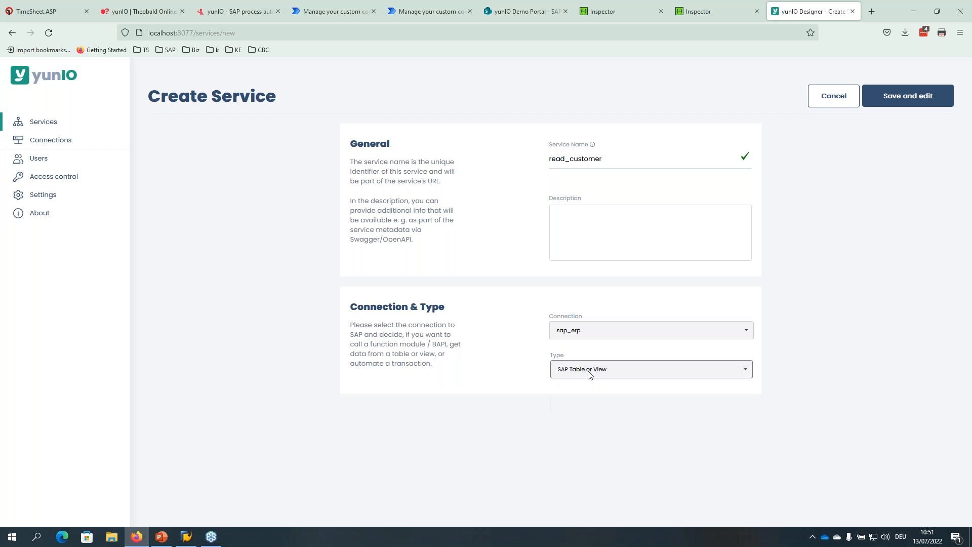
pyautogui.click(907, 100)
# Search SAP tables by the description 'Customer*master'.
pyautogui.click(906, 97)
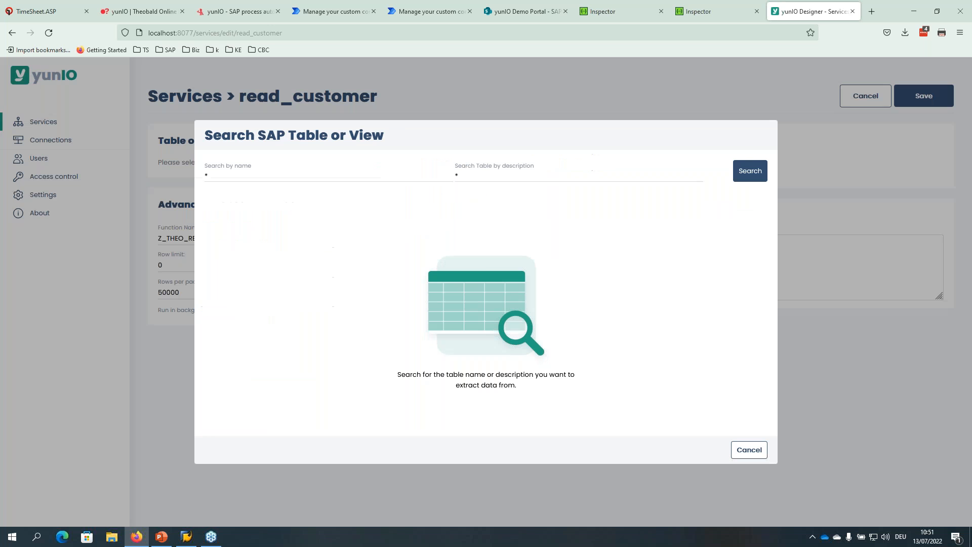
pyautogui.click(252, 175)
pyautogui.click(470, 172)
pyautogui.write('Customer')
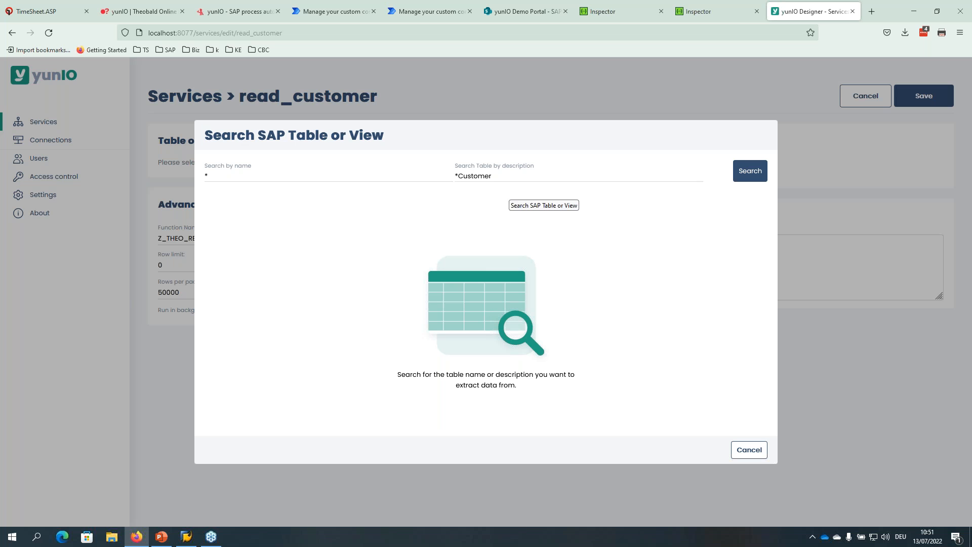
pyautogui.write('*master')
pyautogui.click(754, 171)
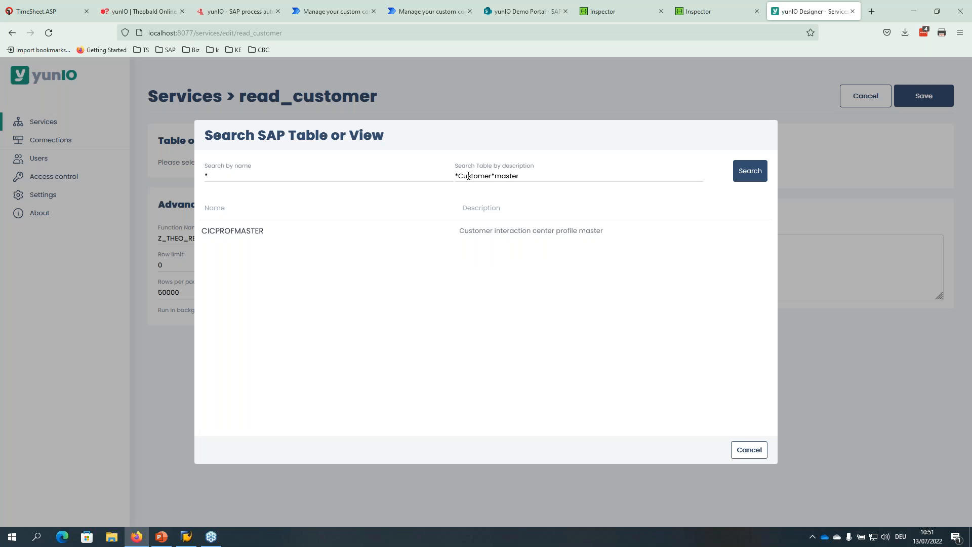
# Search tables by the name 'kna' instead and pick KNA1 as the source table.
pyautogui.moveTo(458, 177); pyautogui.dragTo(563, 178)
pyautogui.press('BackSpace')
pyautogui.click(274, 177)
pyautogui.write('kna')
pyautogui.click(750, 171)
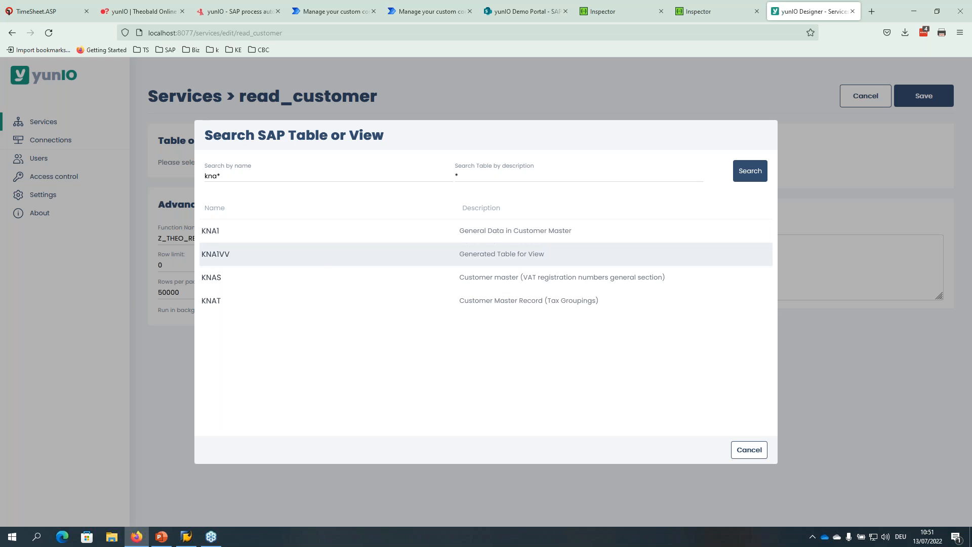
pyautogui.click(521, 230)
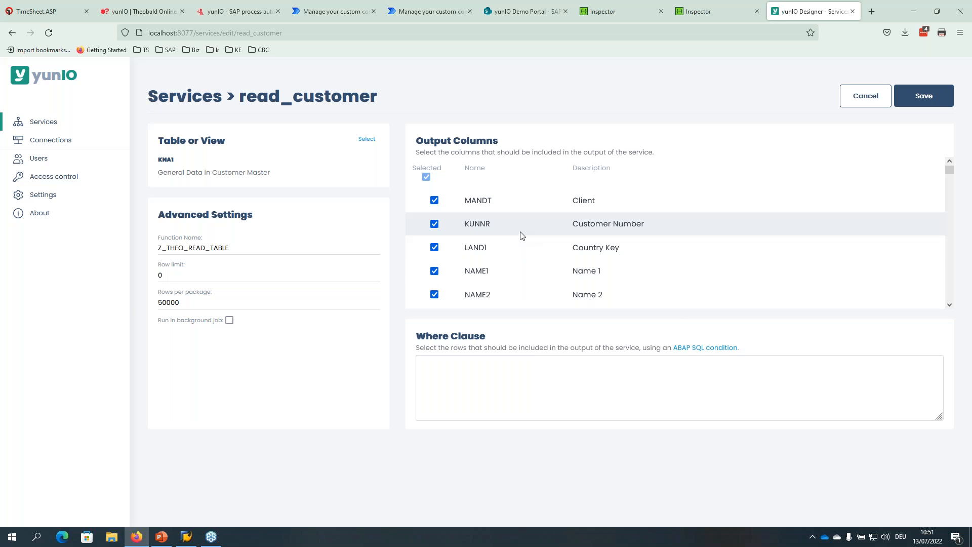
# Deselect all output columns, then include KUNNR, LAND1 and NAME1.
pyautogui.scroll(-1, 494, 239)
pyautogui.scroll(2, 494, 235)
pyautogui.scroll(-4, 507, 240)
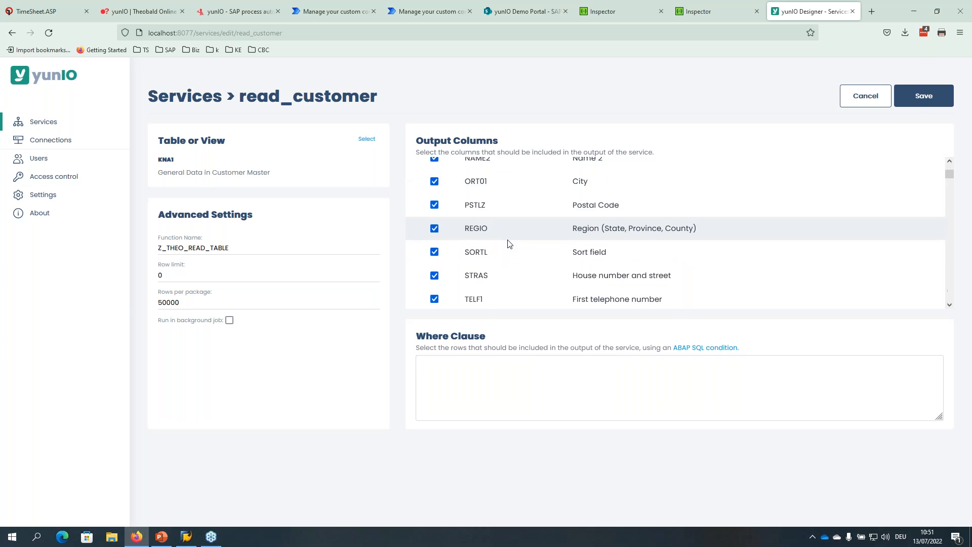
pyautogui.scroll(-5, 507, 245)
pyautogui.scroll(10, 506, 247)
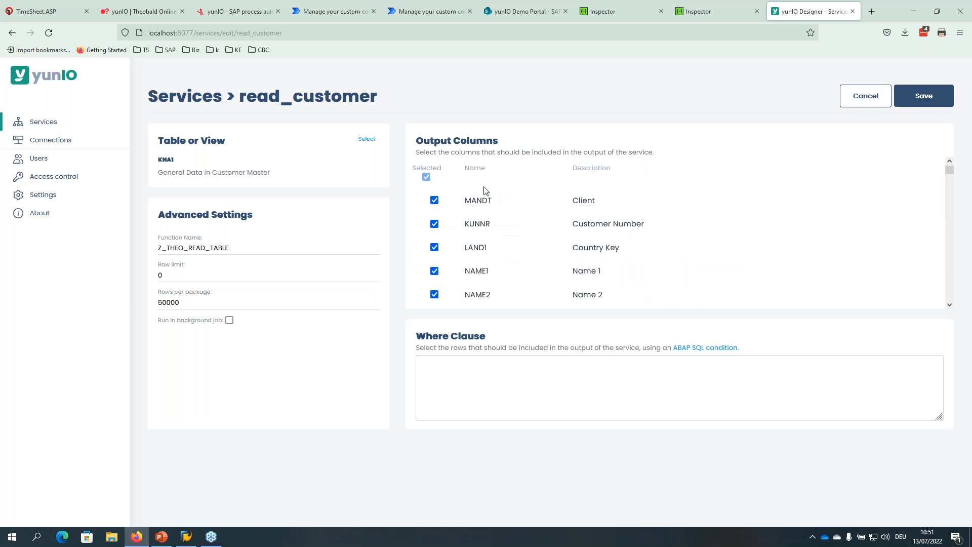
pyautogui.click(425, 177)
pyautogui.click(434, 225)
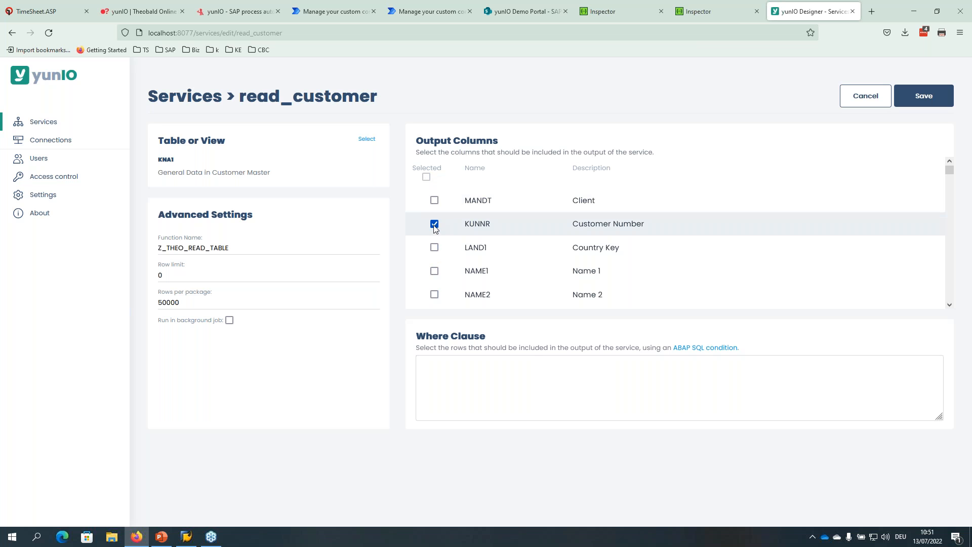
pyautogui.click(434, 248)
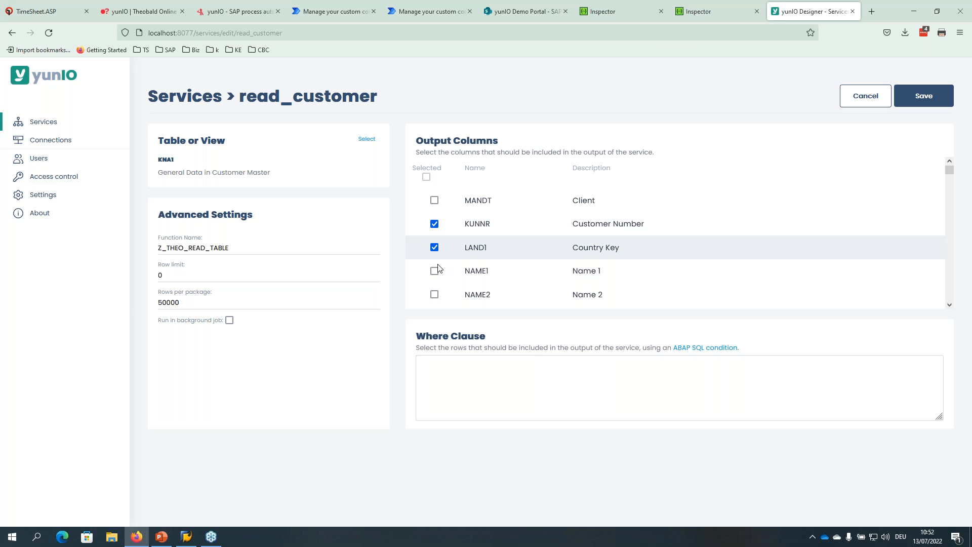
pyautogui.click(434, 271)
# Include the ORT01 City column too and save the read_customer service.
pyautogui.scroll(-1, 439, 268)
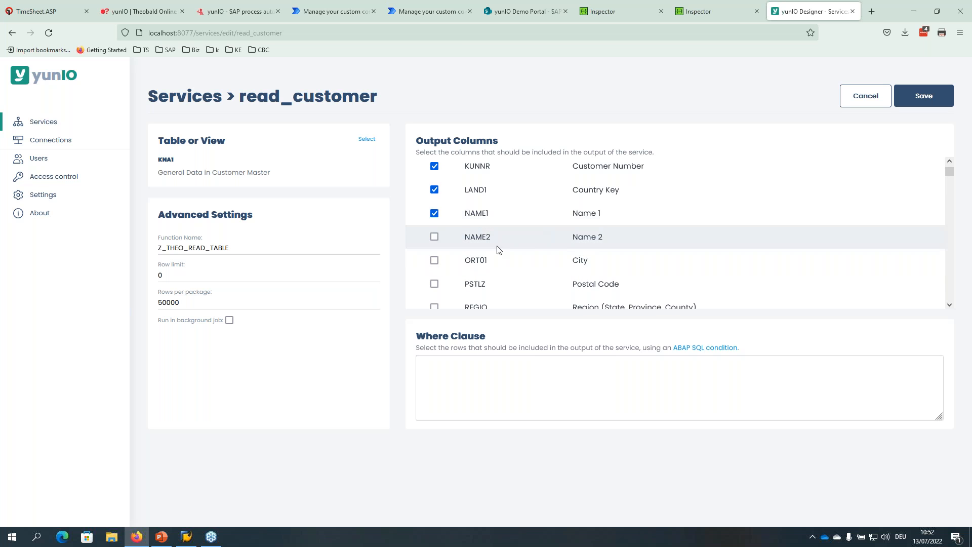
pyautogui.click(437, 260)
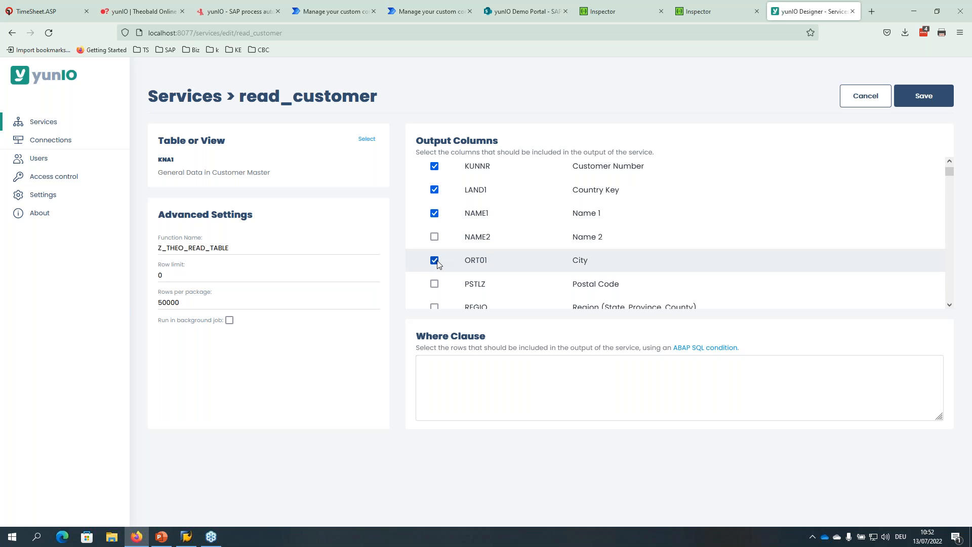
pyautogui.scroll(1, 439, 287)
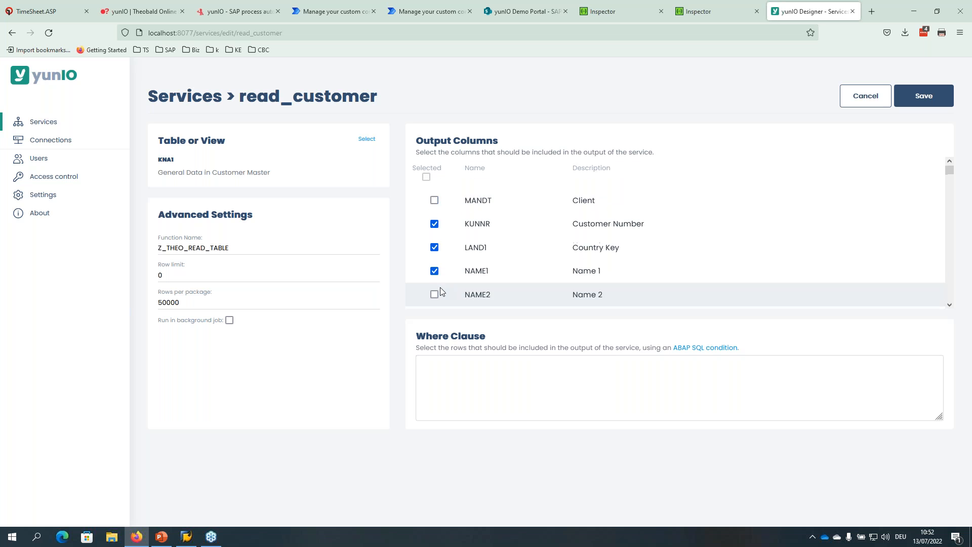
pyautogui.scroll(-3, 439, 287)
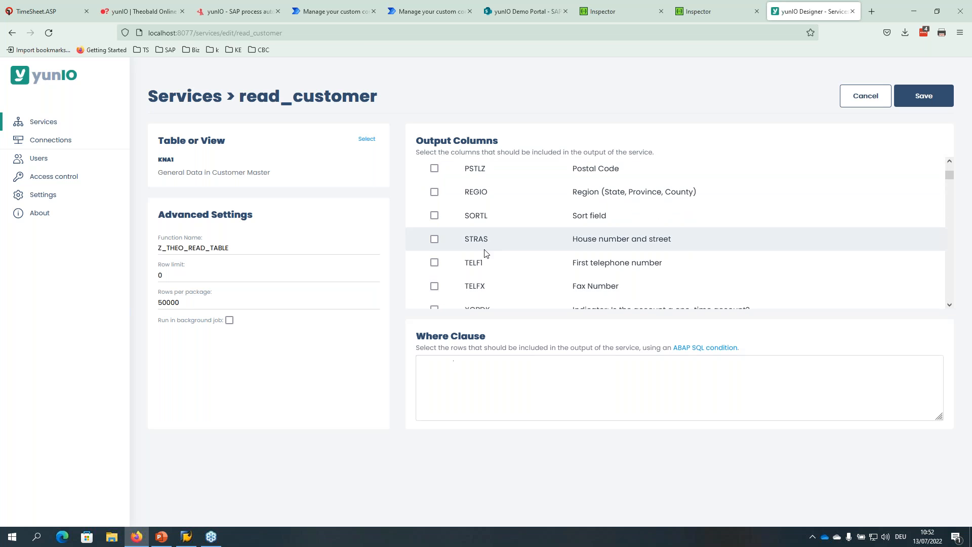
pyautogui.scroll(3, 473, 256)
pyautogui.click(919, 97)
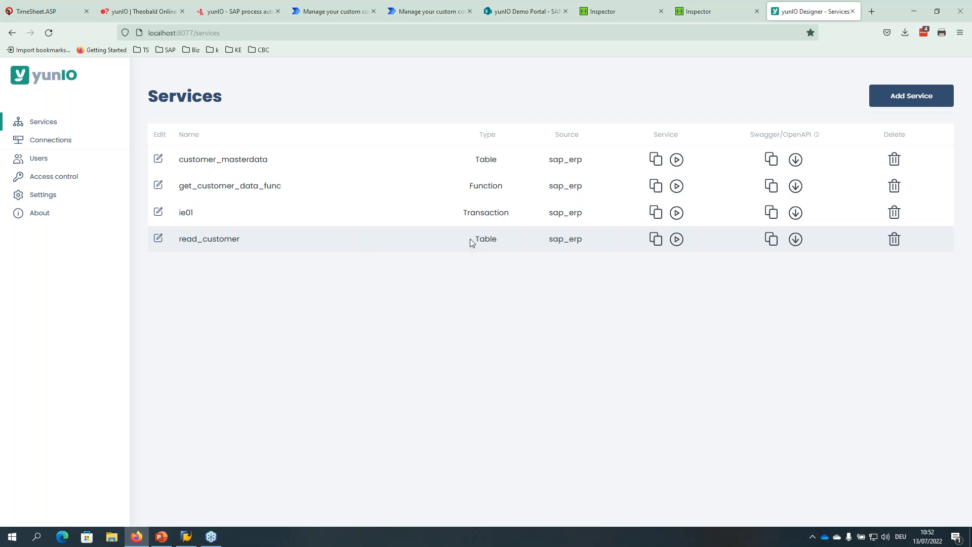
pyautogui.moveTo(473, 240); pyautogui.dragTo(500, 239)
pyautogui.moveTo(548, 241); pyautogui.dragTo(588, 239)
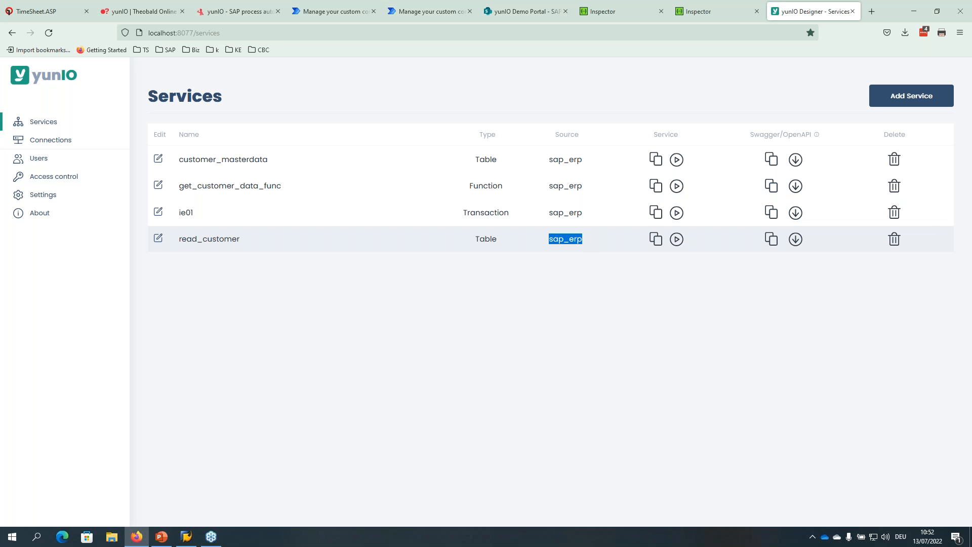
pyautogui.click(677, 240)
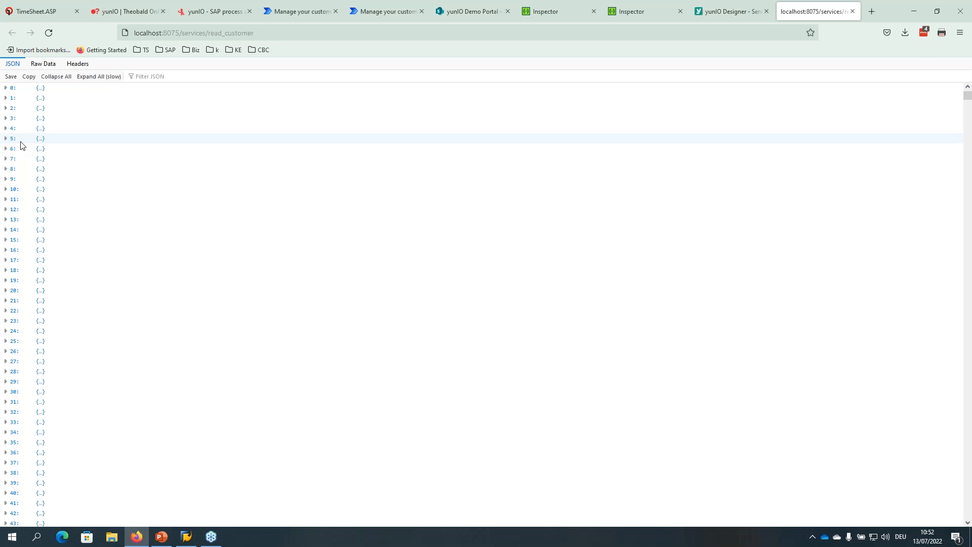
pyautogui.scroll(-5, 15, 202)
pyautogui.scroll(5, 7, 212)
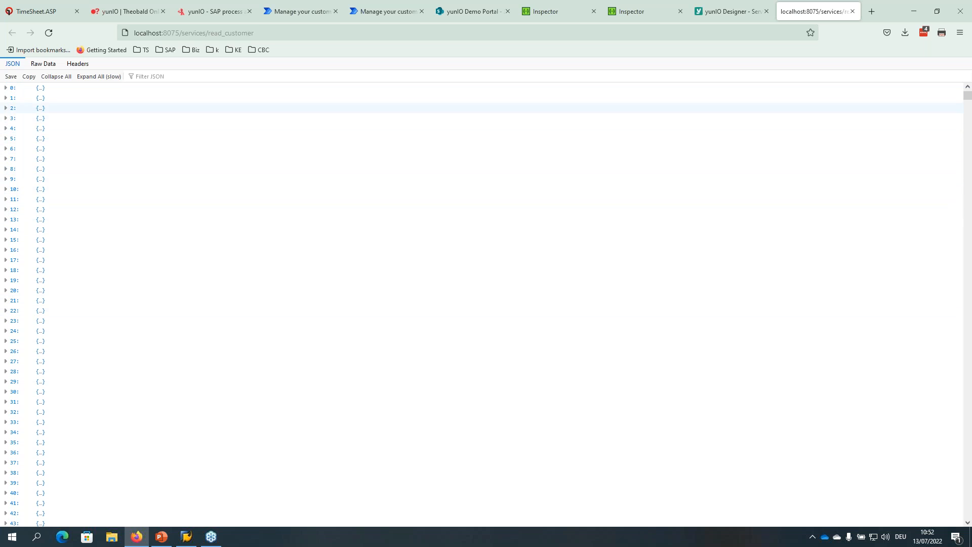
pyautogui.click(6, 89)
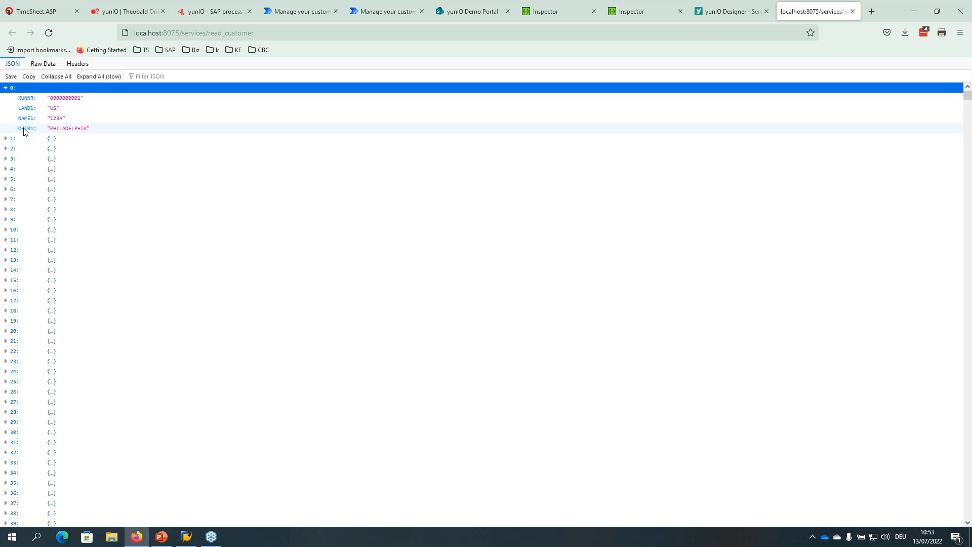
pyautogui.click(5, 88)
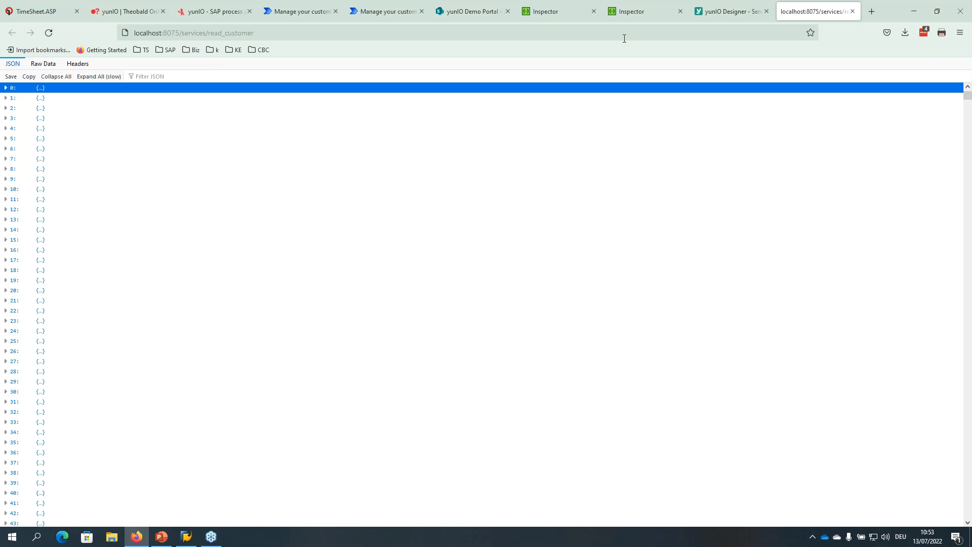
pyautogui.click(853, 11)
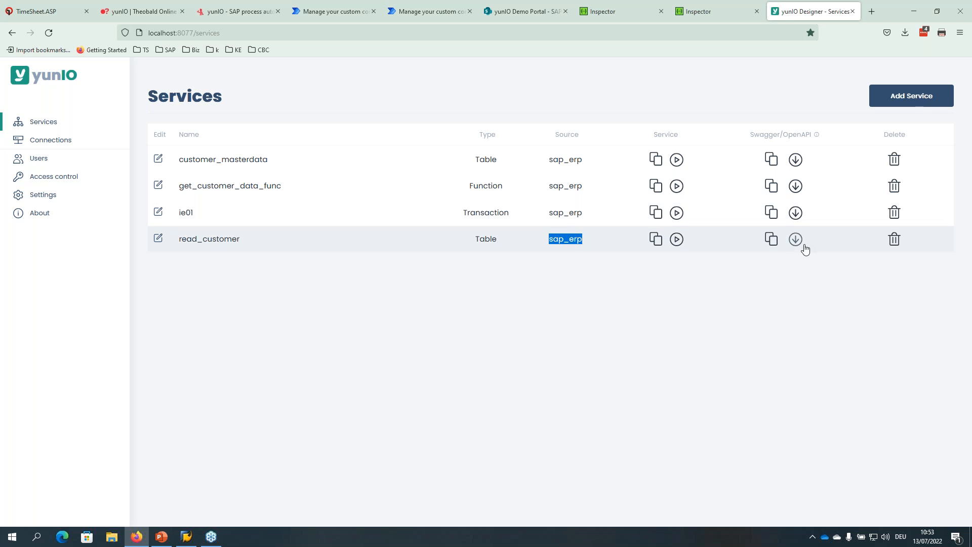
# Download read_customer's Swagger definition as swagger(1).json and show it in its Downloads folder.
pyautogui.click(697, 19)
pyautogui.click(800, 14)
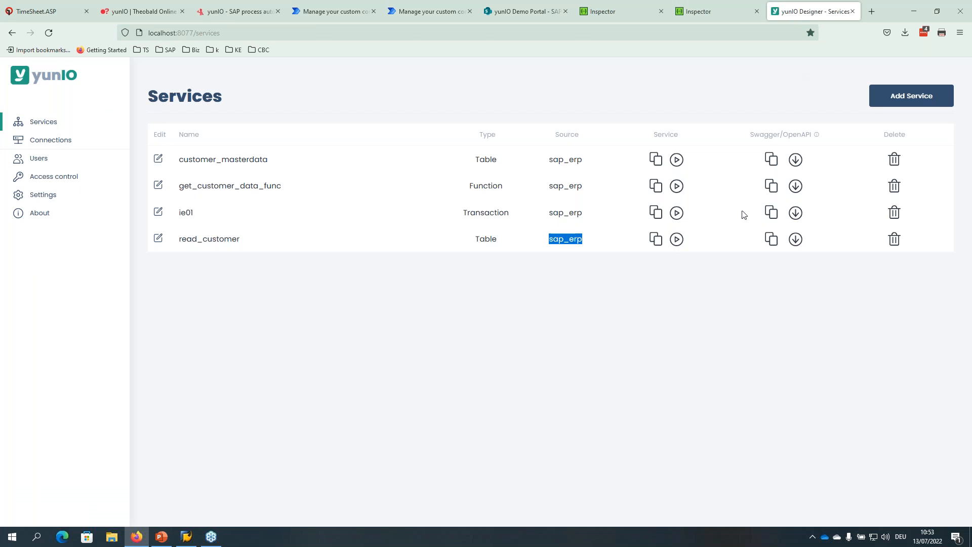
pyautogui.click(795, 241)
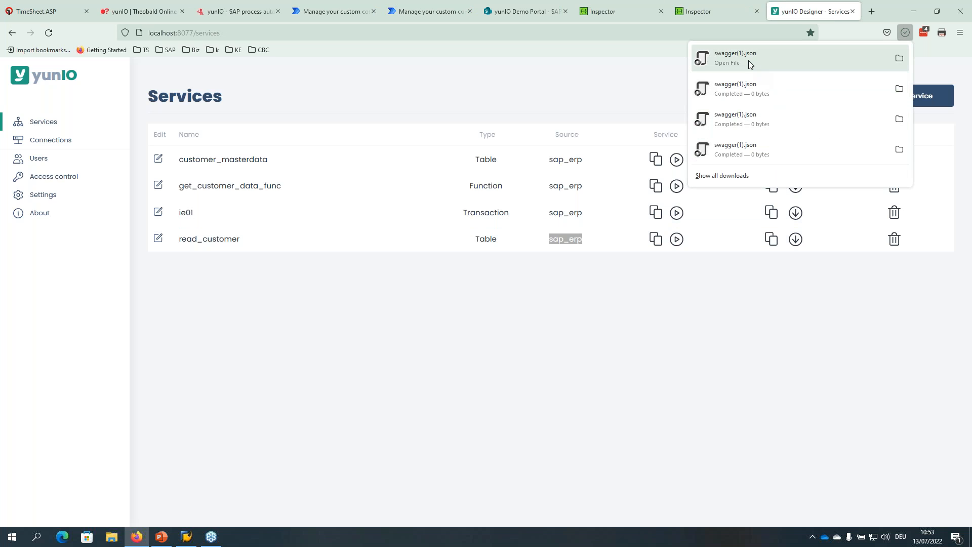
pyautogui.click(898, 58)
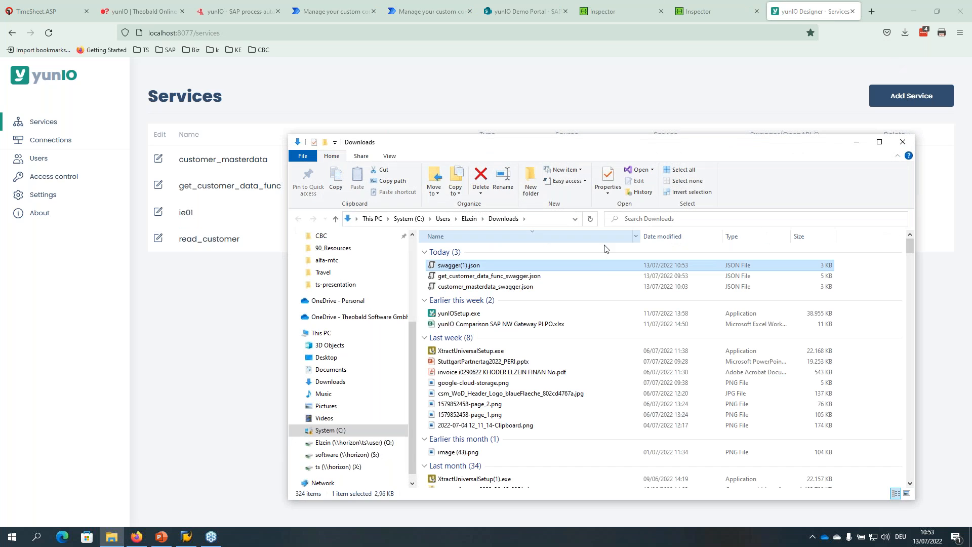
# Rename swagger(1).json to read_customer_swagger.json and open it in Notepad++.
pyautogui.press('F2')
pyautogui.press('Home')
pyautogui.write('read_customer')
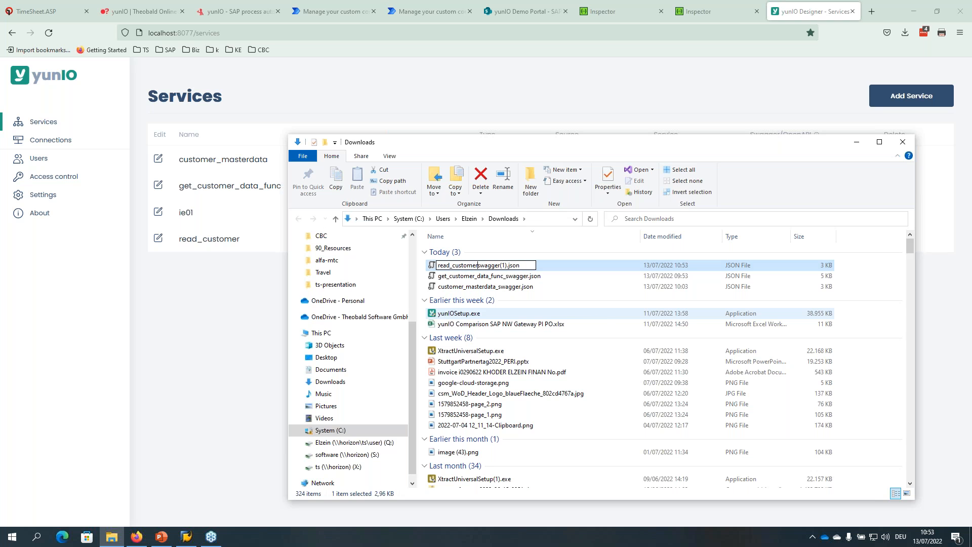
pyautogui.write('_')
pyautogui.press('Delete')
pyautogui.press('Return')
pyautogui.rightClick(467, 263)
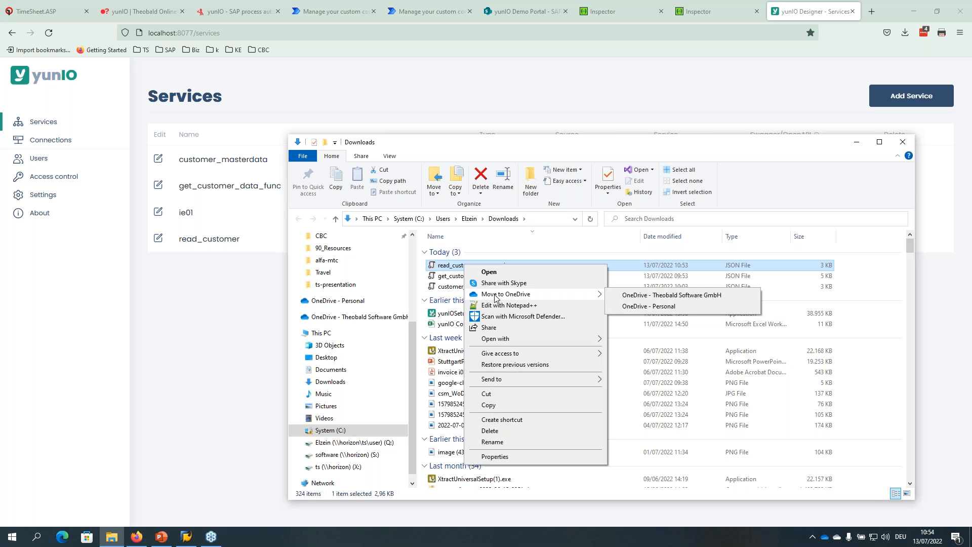
pyautogui.click(502, 305)
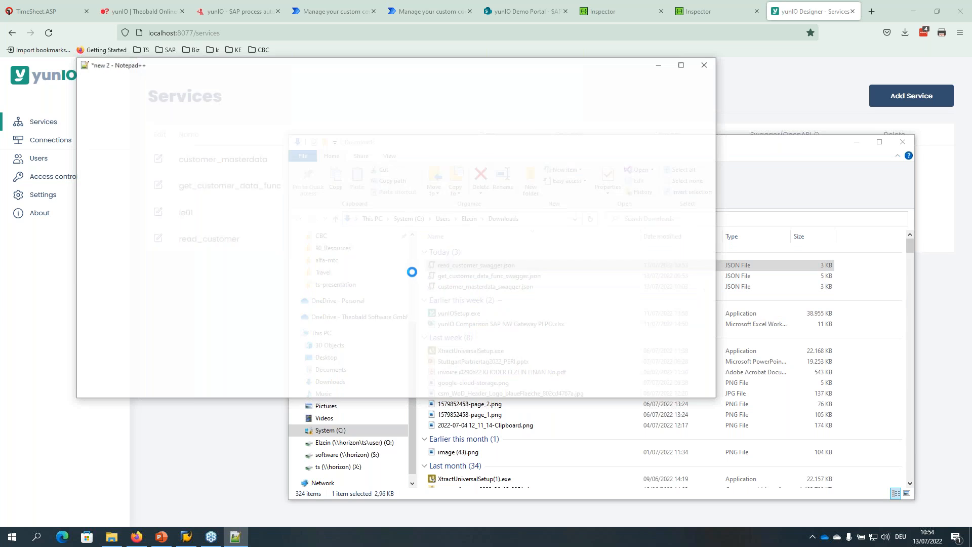
# Maximize Notepad++ and scroll through the read_customer_swagger.json content.
pyautogui.doubleClick(626, 69)
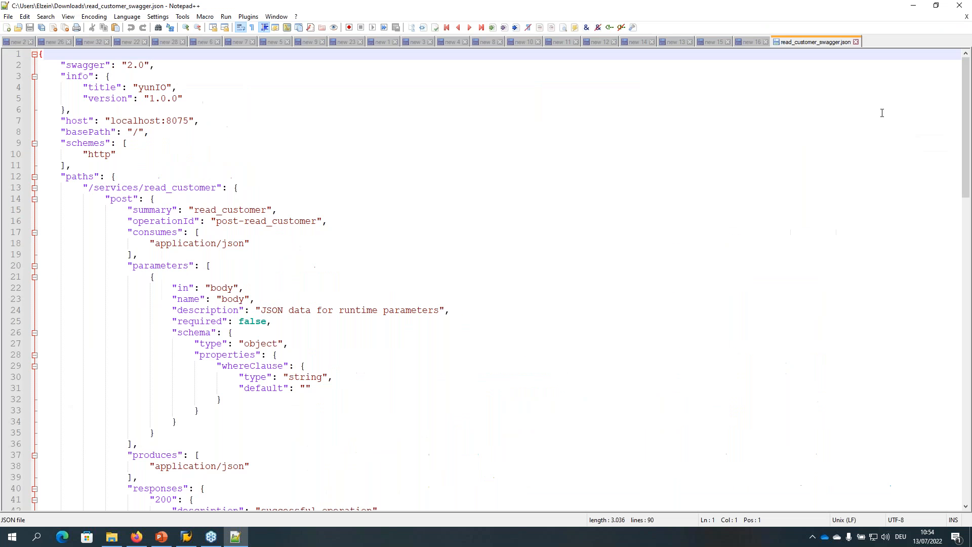
pyautogui.scroll(-7, 387, 253)
pyautogui.scroll(7, 386, 253)
pyautogui.scroll(-10, 383, 259)
pyautogui.scroll(-15, 384, 260)
pyautogui.scroll(20, 382, 263)
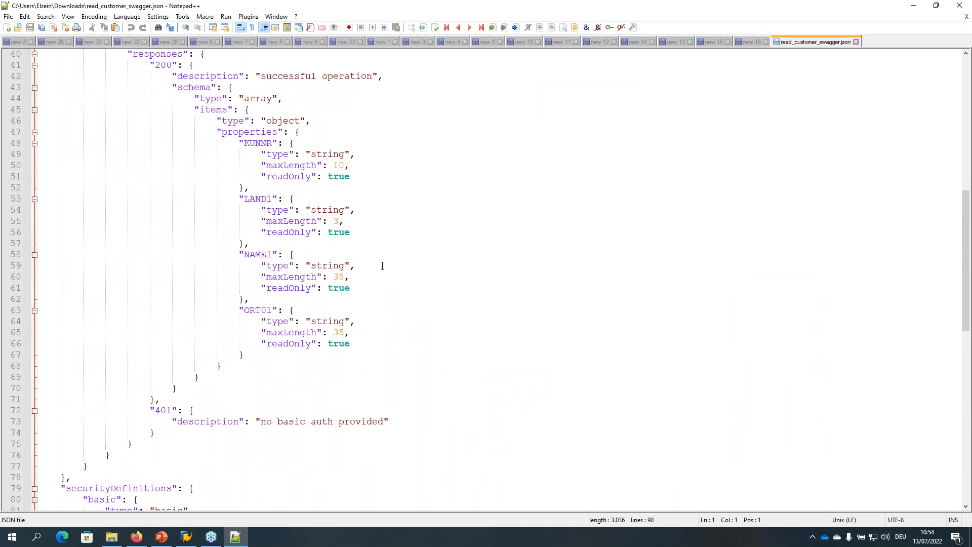
# Replace Swagger Inspector's customer_metadata_swagger.json definition by uploading read_customer_swagger.json.
pyautogui.click(912, 6)
pyautogui.click(724, 10)
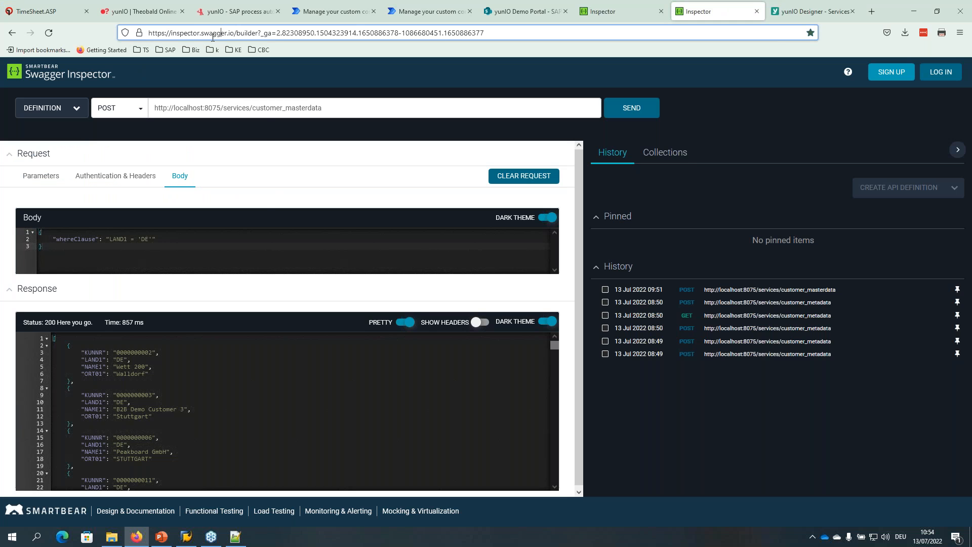
pyautogui.click(75, 108)
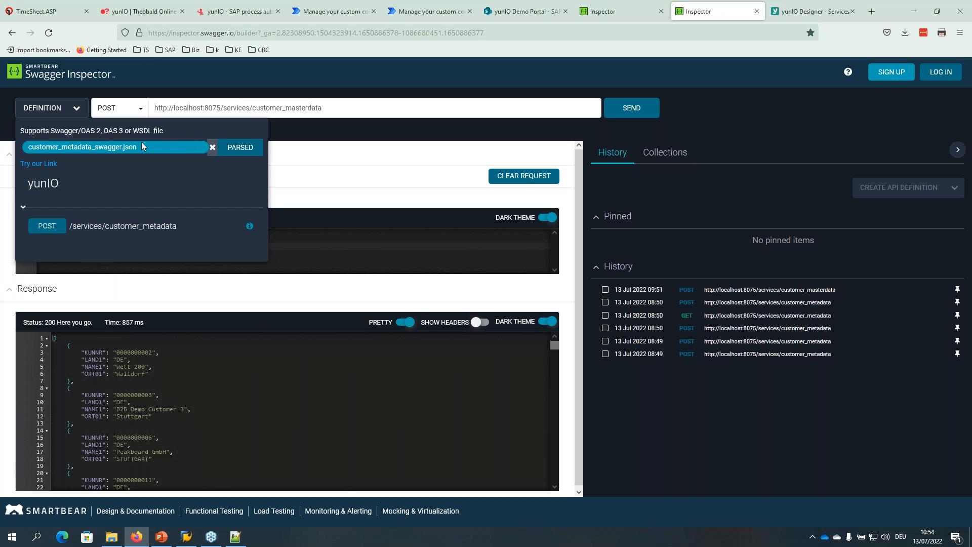
pyautogui.click(213, 147)
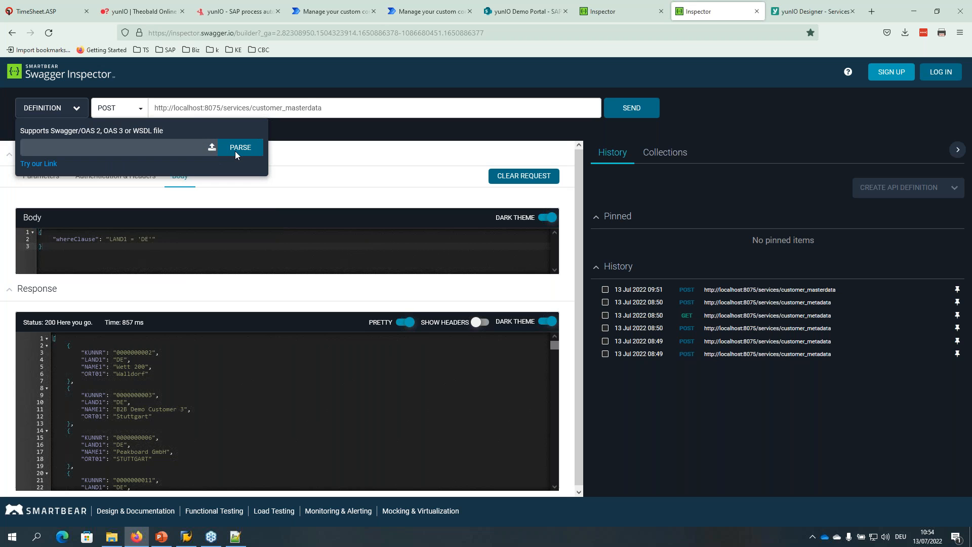
pyautogui.click(212, 148)
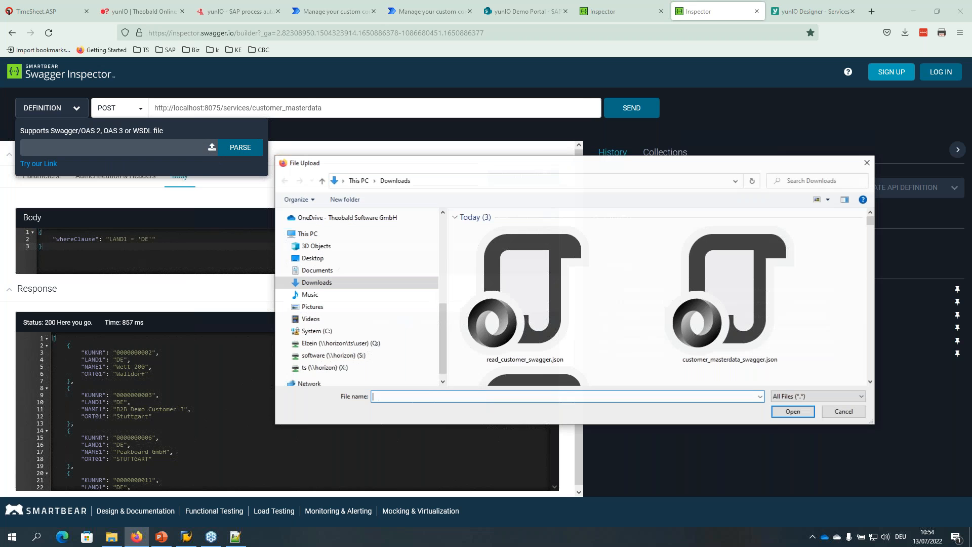
pyautogui.click(533, 288)
pyautogui.click(792, 411)
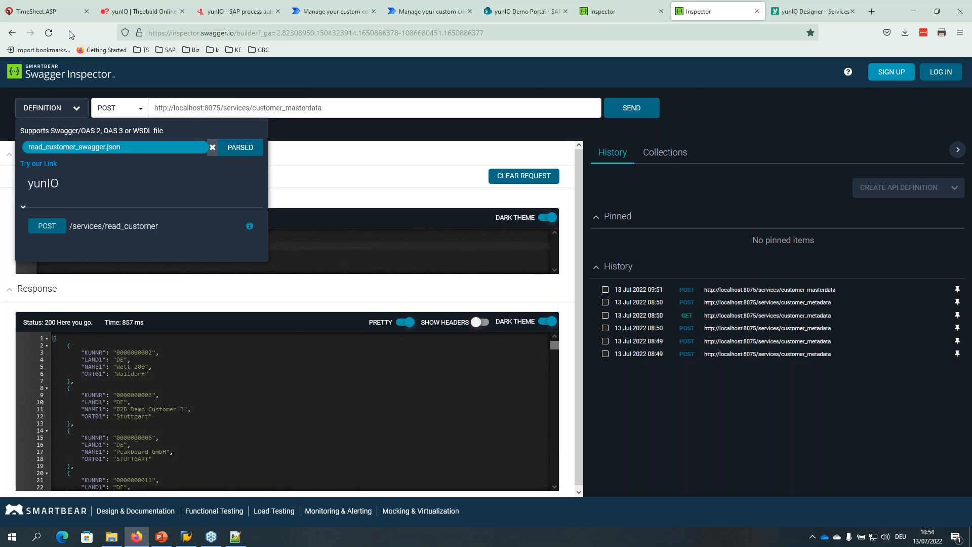
# Reload the page, re-upload read_customer_swagger.json, and send POST /services/read_customer.
pyautogui.click(49, 33)
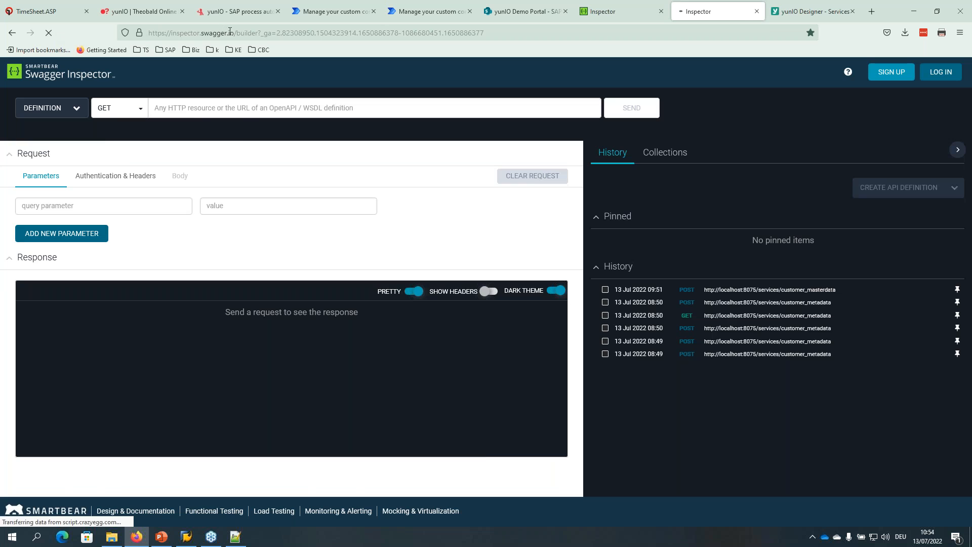
pyautogui.click(197, 32)
pyautogui.click(71, 110)
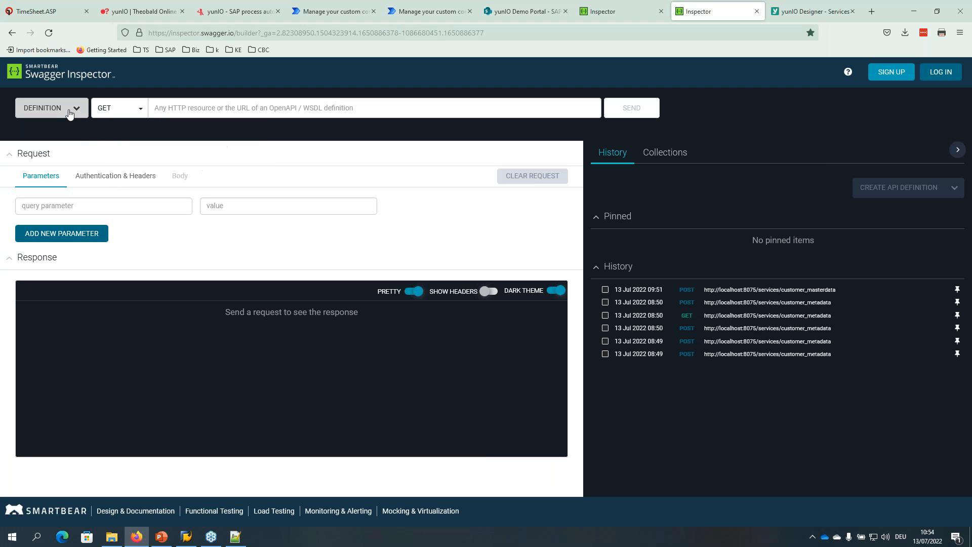
pyautogui.click(212, 147)
pyautogui.click(524, 294)
pyautogui.click(792, 411)
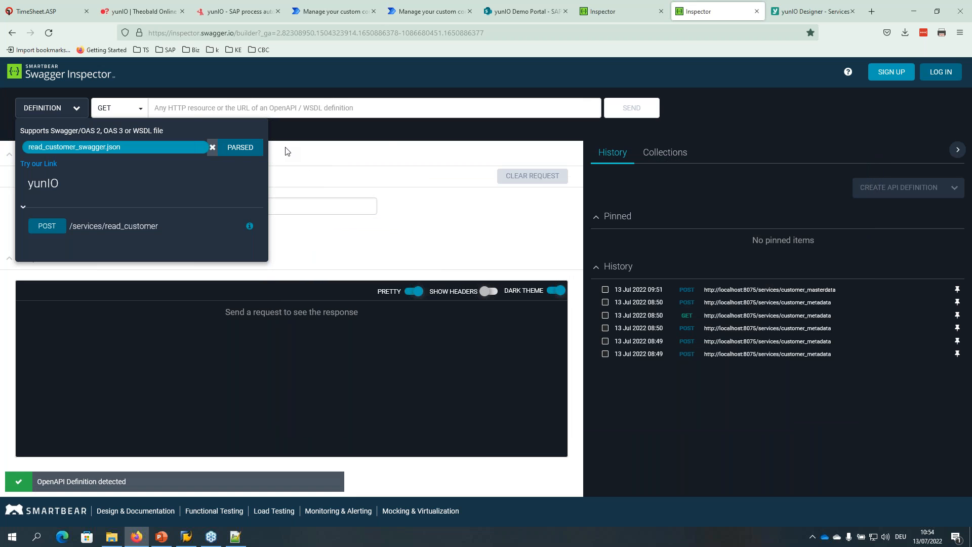
pyautogui.click(43, 224)
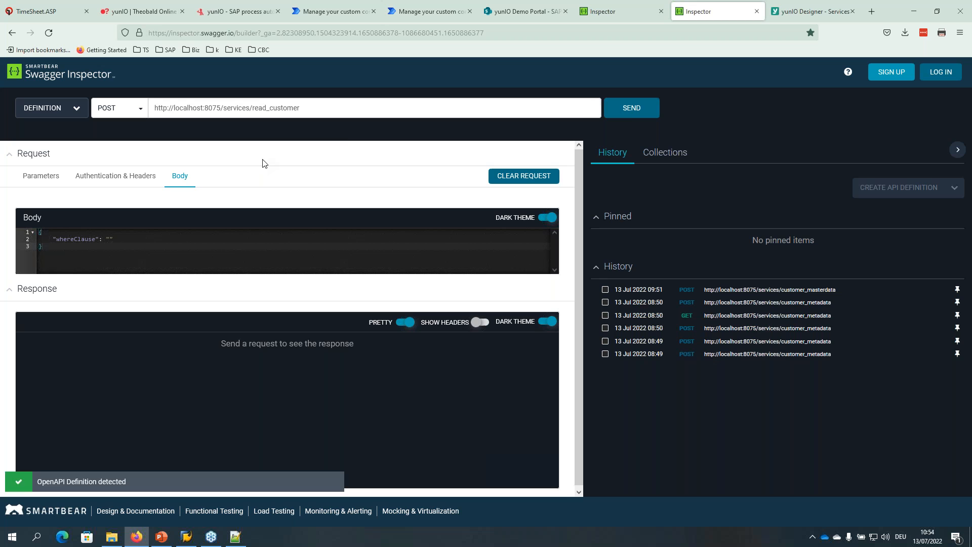
pyautogui.click(629, 109)
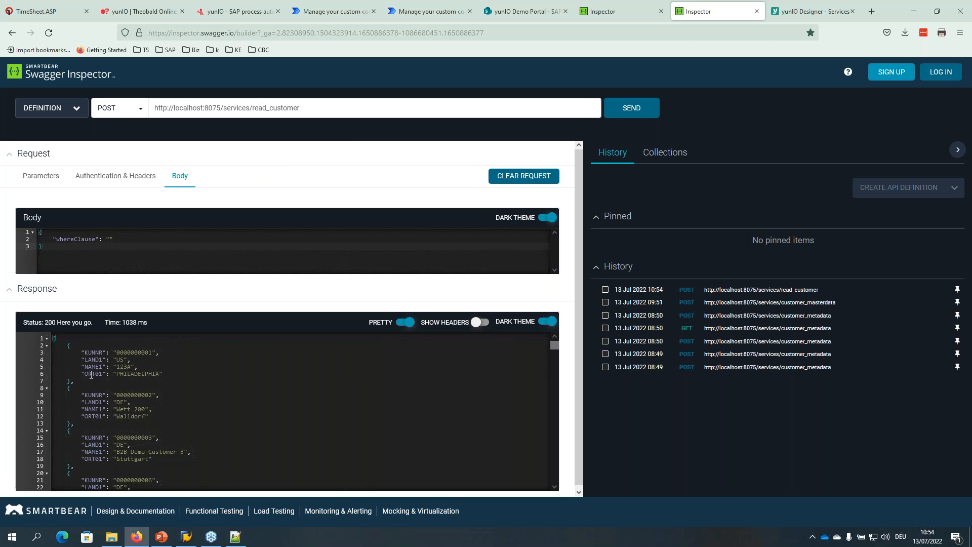
# Review the returned customers, then send the request with whereClause LAND1 = 'US'.
pyautogui.scroll(-5, 107, 385)
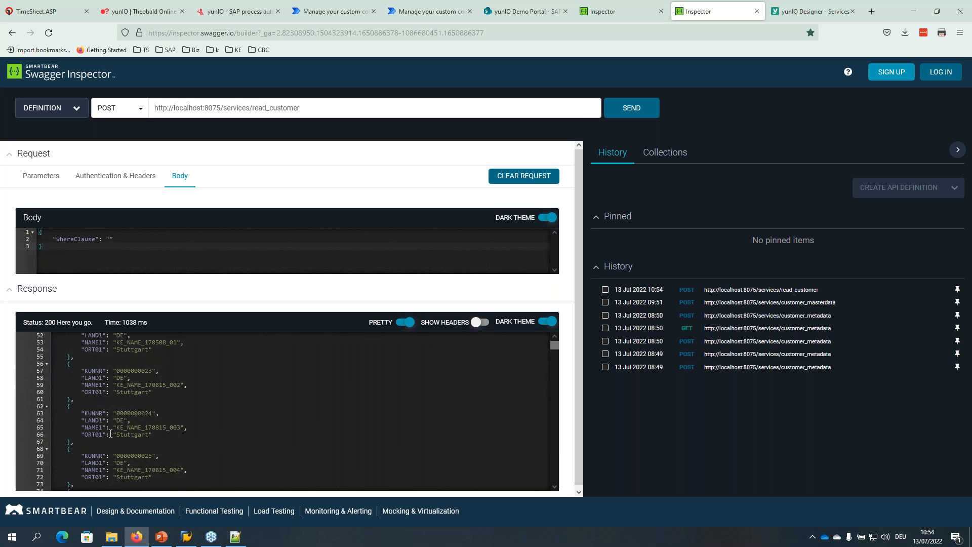
pyautogui.scroll(5, 108, 429)
pyautogui.moveTo(93, 351); pyautogui.dragTo(140, 357)
pyautogui.moveTo(85, 395); pyautogui.dragTo(145, 416)
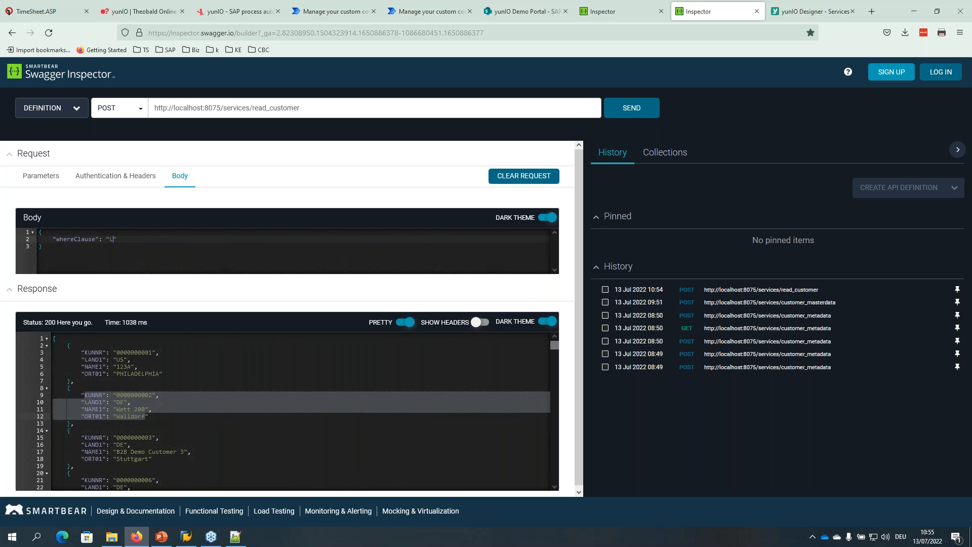
pyautogui.write("ND1 = 'US")
pyautogui.moveTo(117, 243); pyautogui.dragTo(158, 242)
pyautogui.click(157, 241)
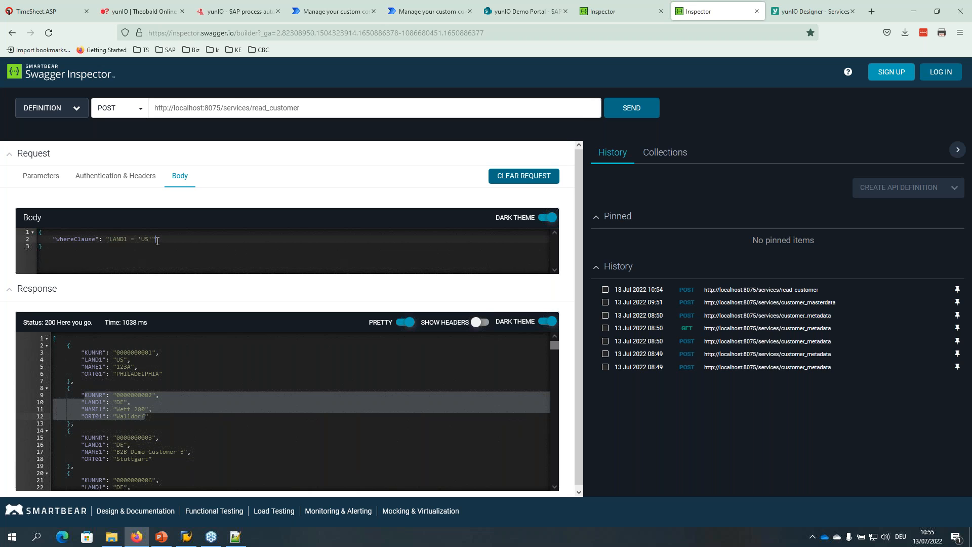
pyautogui.click(631, 108)
pyautogui.moveTo(100, 353); pyautogui.dragTo(138, 454)
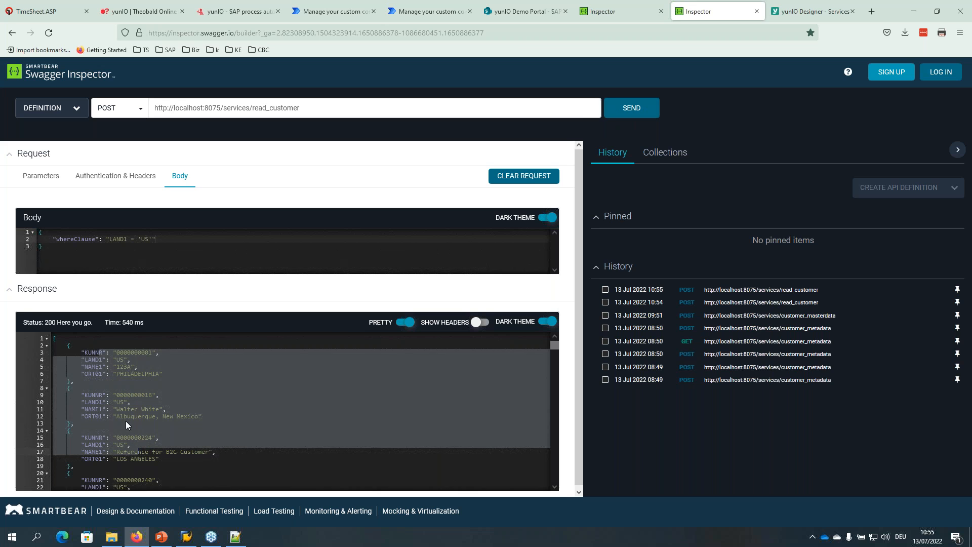
pyautogui.scroll(-3, 126, 422)
pyautogui.scroll(3, 121, 437)
# Change the whereClause to LAND1 = 'DE', resend, and bring SAP Logon forward.
pyautogui.click(141, 239)
pyautogui.press('Delete')
pyautogui.press('Delete')
pyautogui.write('D')
pyautogui.click(636, 108)
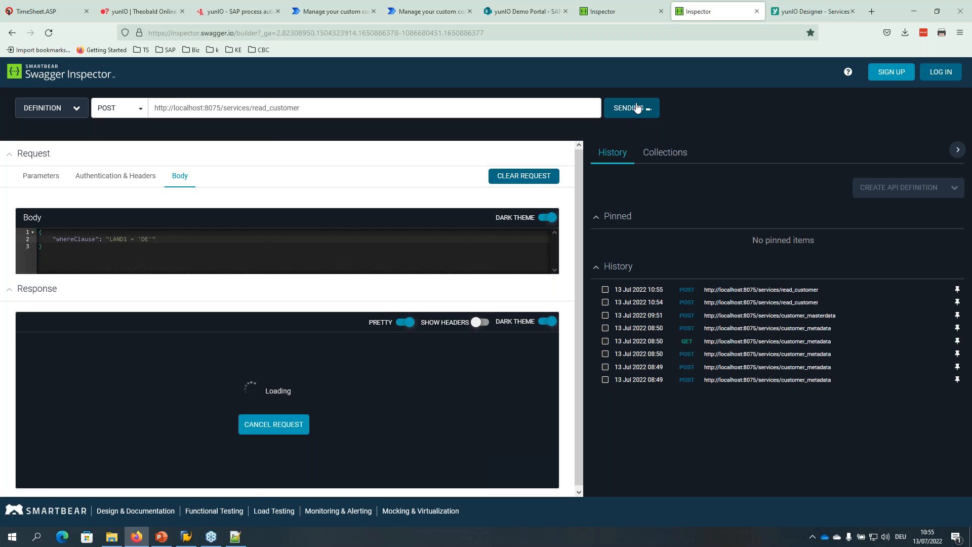
pyautogui.click(152, 375)
pyautogui.moveTo(85, 354); pyautogui.dragTo(145, 452)
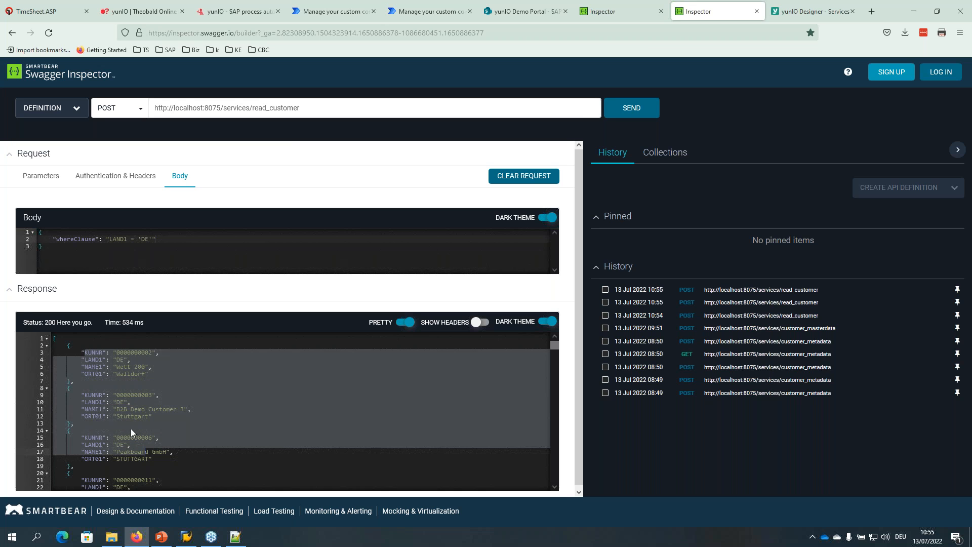
pyautogui.click(187, 536)
pyautogui.moveTo(258, 39); pyautogui.dragTo(660, 166)
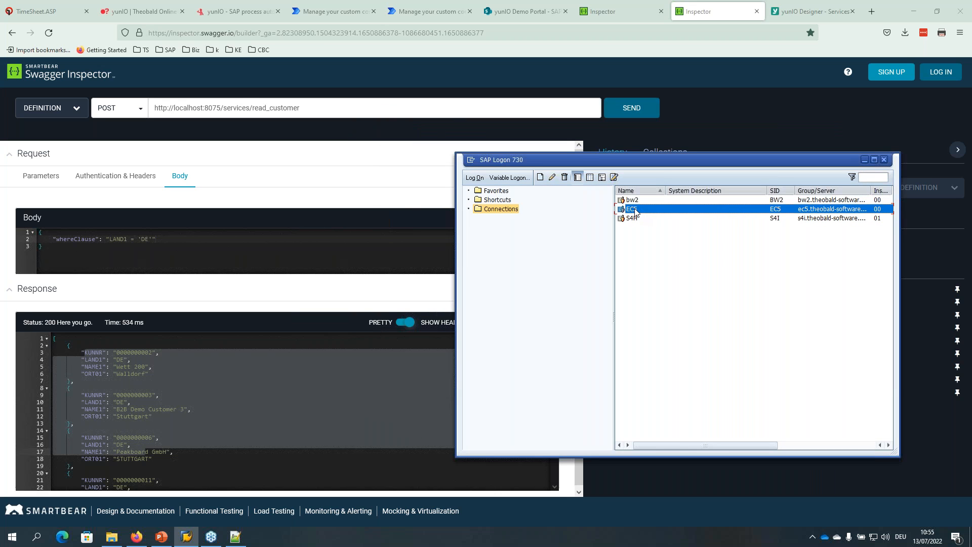
# Inspect the EC5 connection properties and close them without changes.
pyautogui.rightClick(636, 213)
pyautogui.click(653, 252)
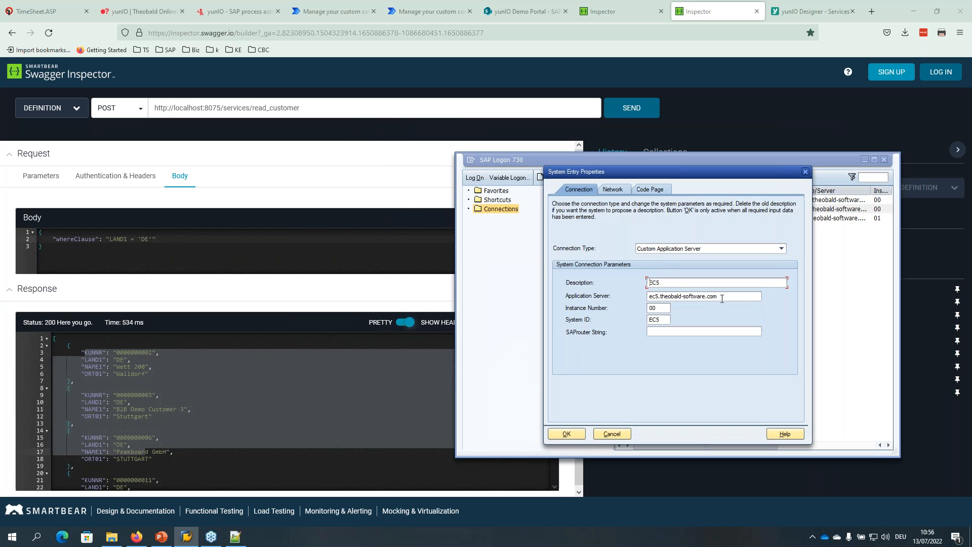
pyautogui.press('Tab')
pyautogui.press('Tab')
pyautogui.click(619, 436)
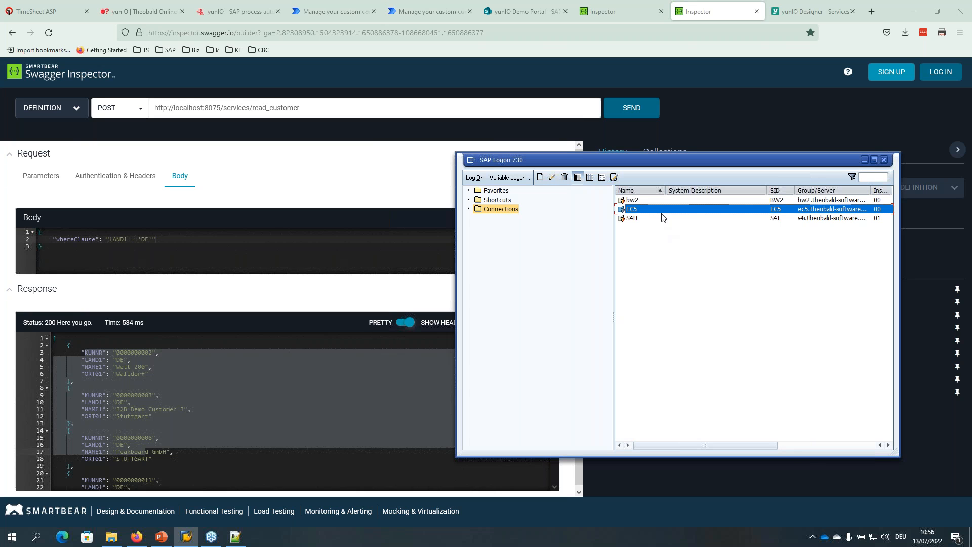
# Log on to EC5 with the user's credentials and start transaction SE16N.
pyautogui.doubleClick(632, 210)
pyautogui.click(865, 159)
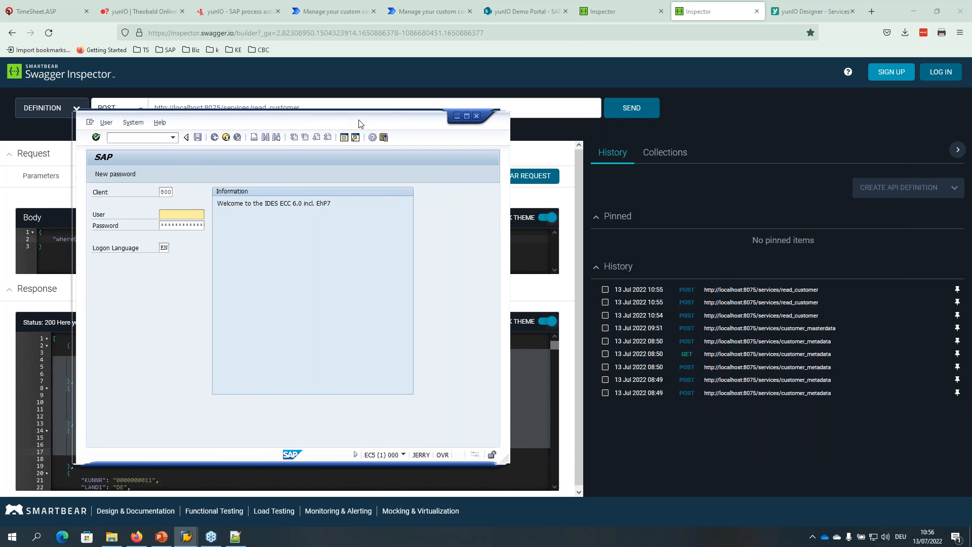
pyautogui.moveTo(339, 125); pyautogui.dragTo(618, 134)
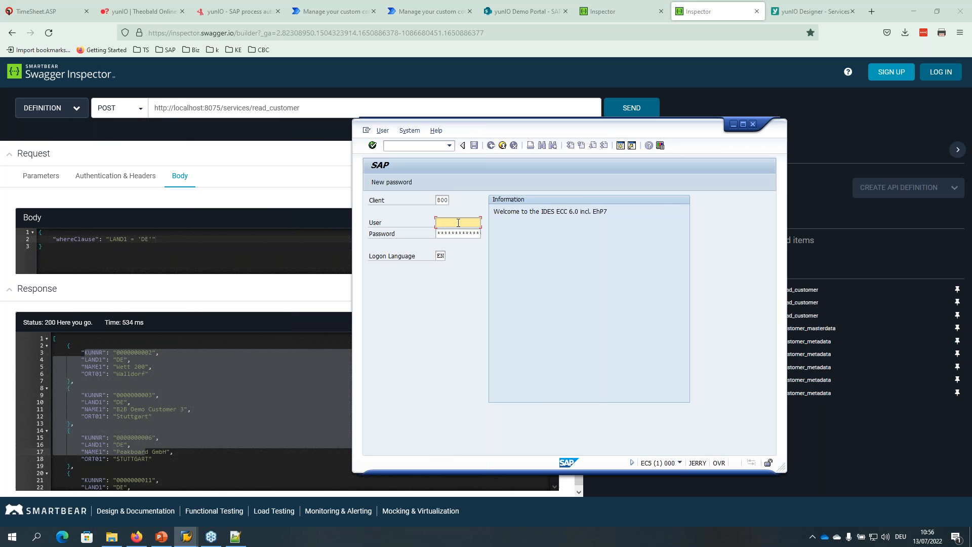
pyautogui.press('Tab')
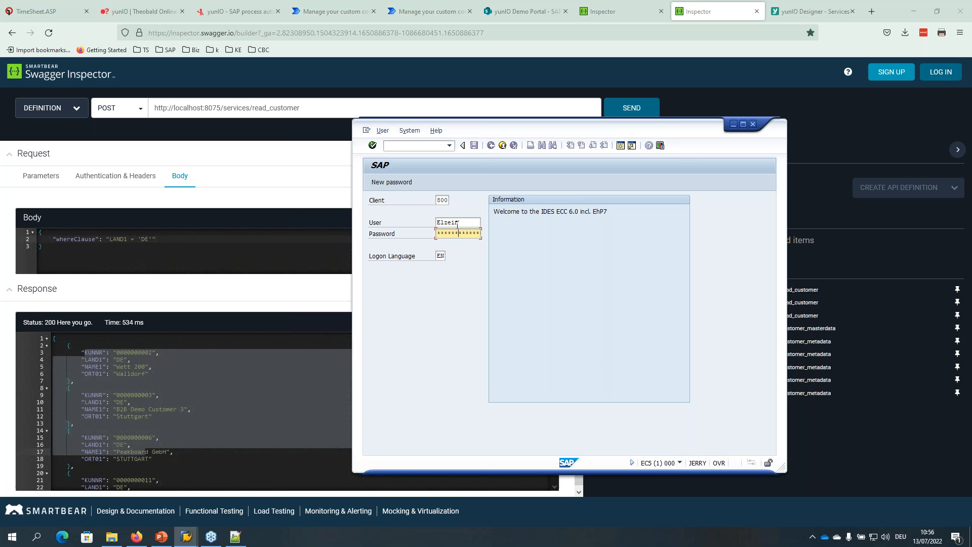
pyautogui.press('Return')
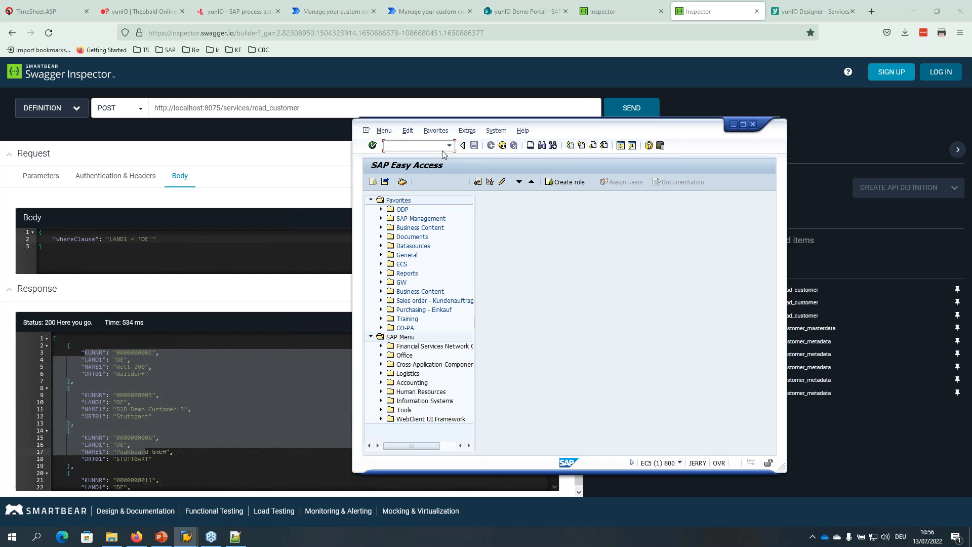
pyautogui.press('Return')
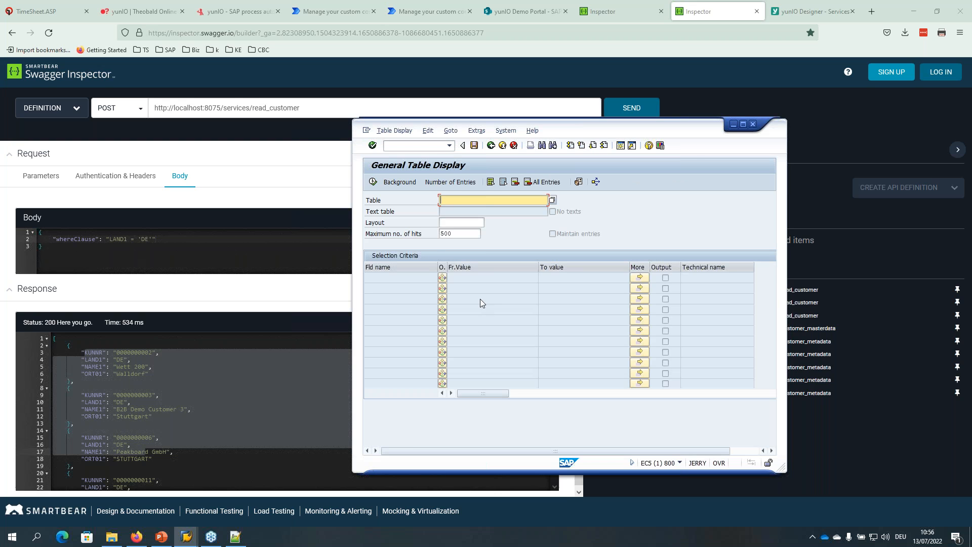
# Load table KNA1 in SE16N and display its entries without a filter.
pyautogui.moveTo(588, 130); pyautogui.dragTo(614, 125)
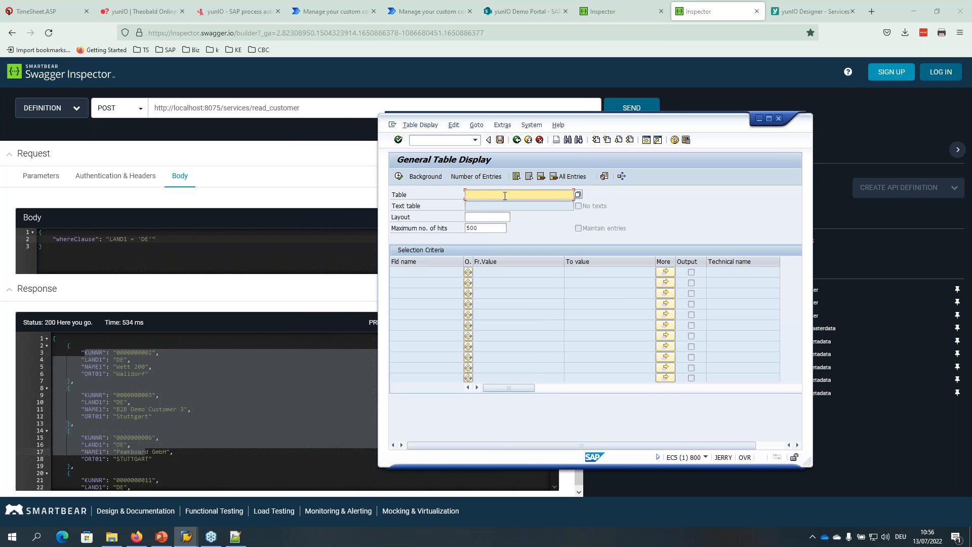
pyautogui.write('kna1')
pyautogui.press('Return')
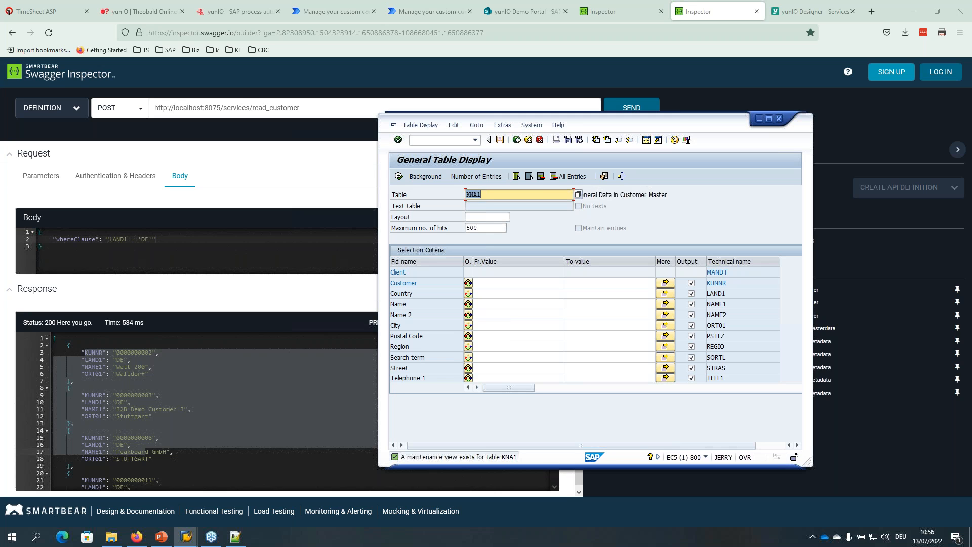
pyautogui.click(399, 177)
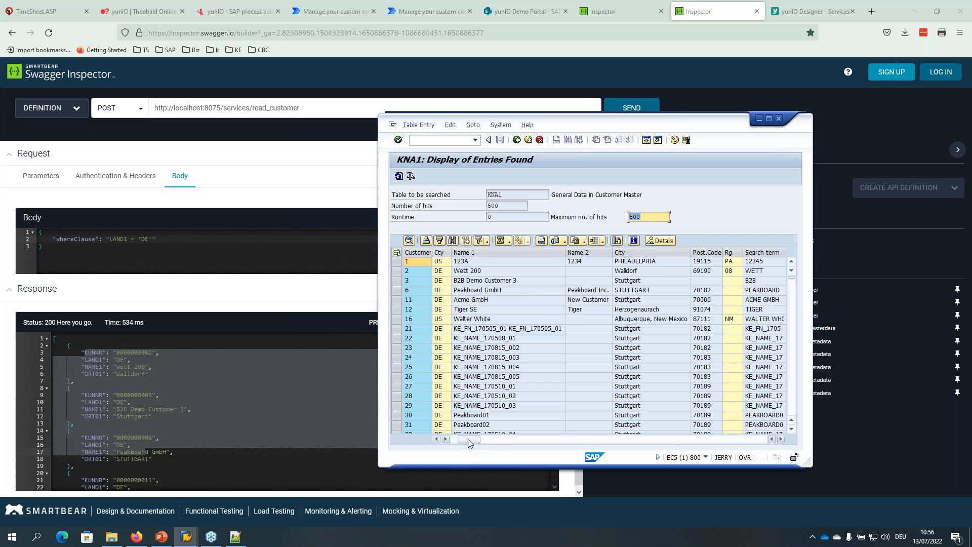
pyautogui.click(515, 141)
# Filter Country to US and list the matching KNA1 customer entries.
pyautogui.click(500, 294)
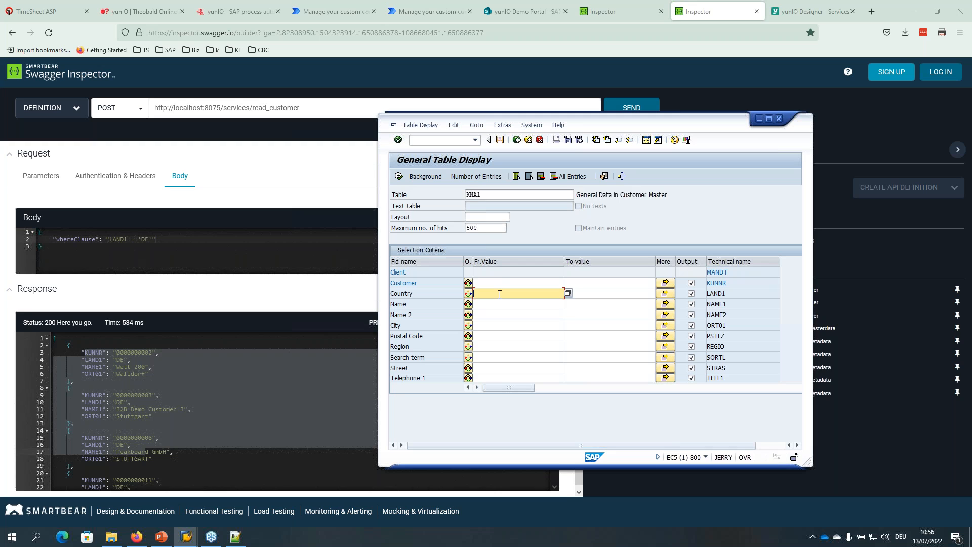
pyautogui.write('US')
pyautogui.moveTo(485, 293); pyautogui.dragTo(440, 291)
pyautogui.click(400, 176)
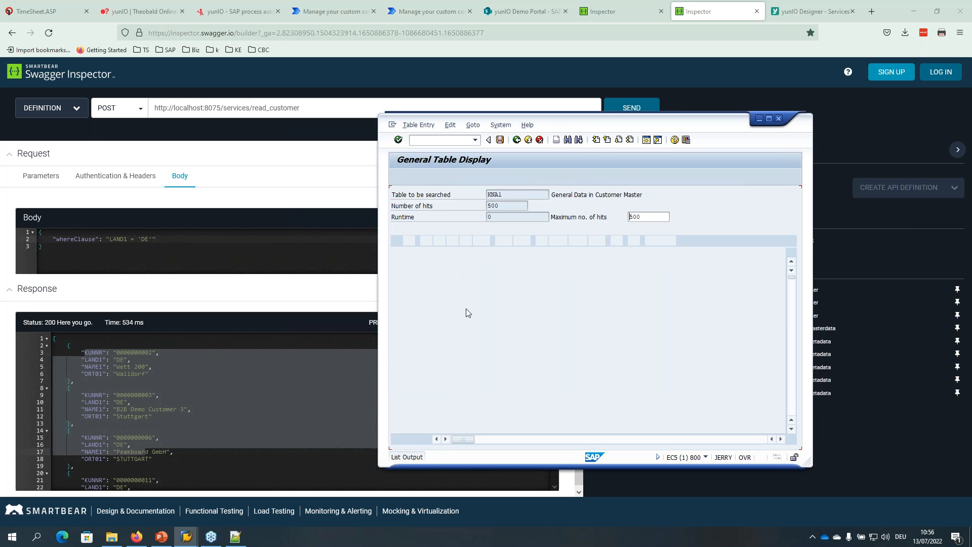
pyautogui.scroll(-4, 418, 299)
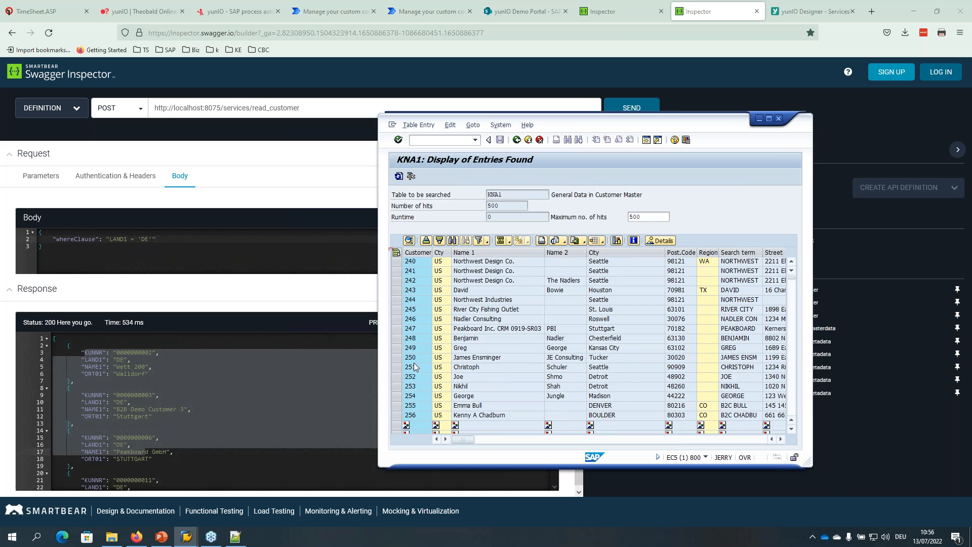
pyautogui.scroll(-1, 425, 307)
pyautogui.scroll(5, 751, 127)
pyautogui.moveTo(711, 141); pyautogui.dragTo(717, 130)
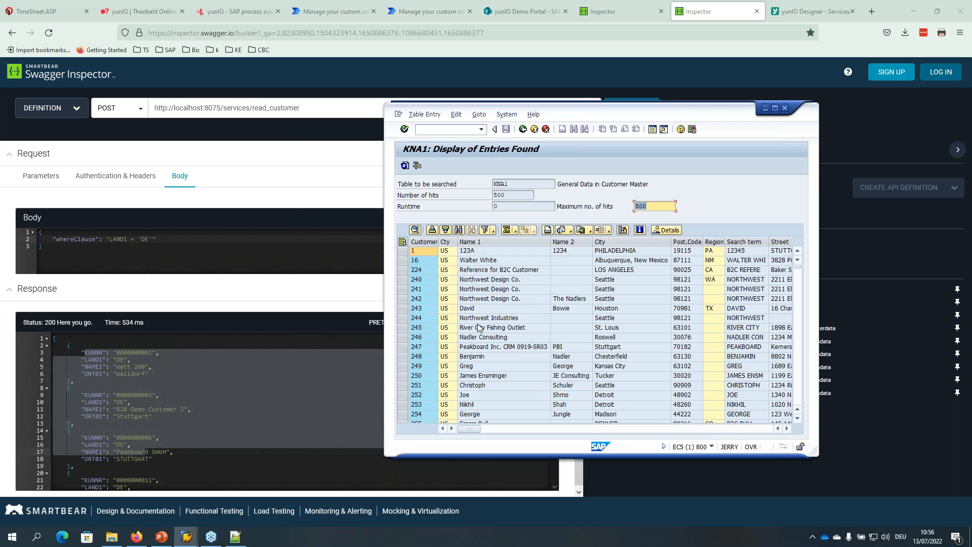
pyautogui.click(428, 258)
# Minimize SAP, bring up the yunIO Designer Services tab, then show the open SAP windows.
pyautogui.click(764, 111)
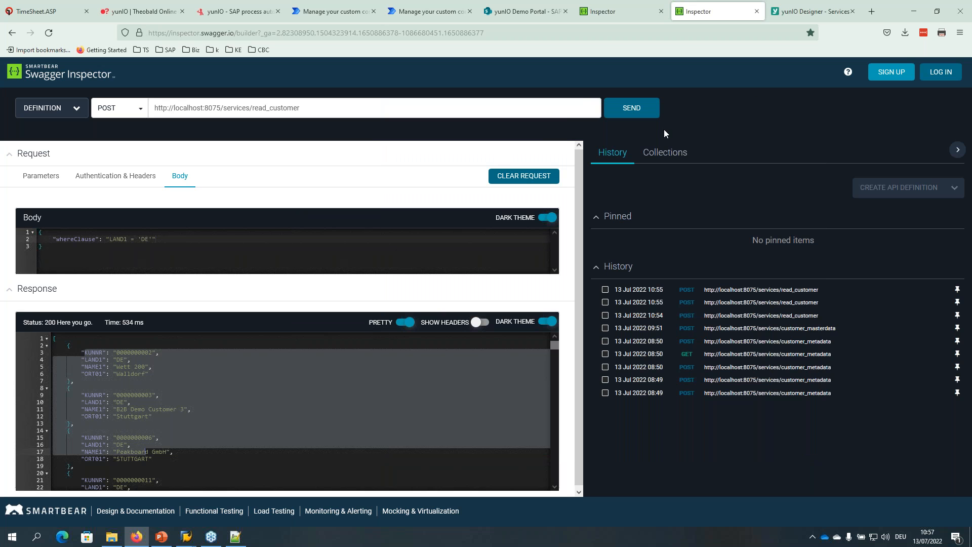
pyautogui.click(785, 11)
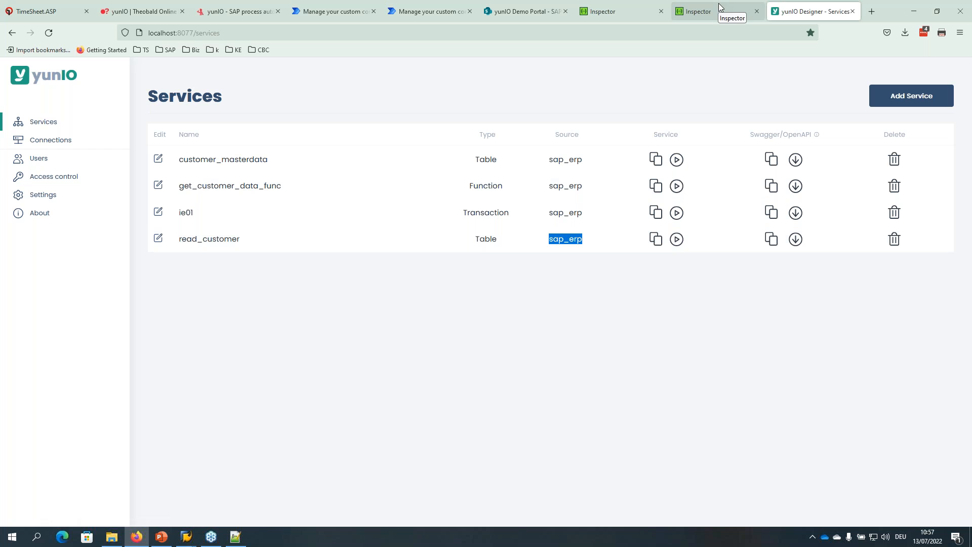
pyautogui.click(186, 538)
# Restore SAP to the table selection screen and start the Function Builder with /nse37.
pyautogui.click(228, 506)
pyautogui.click(533, 129)
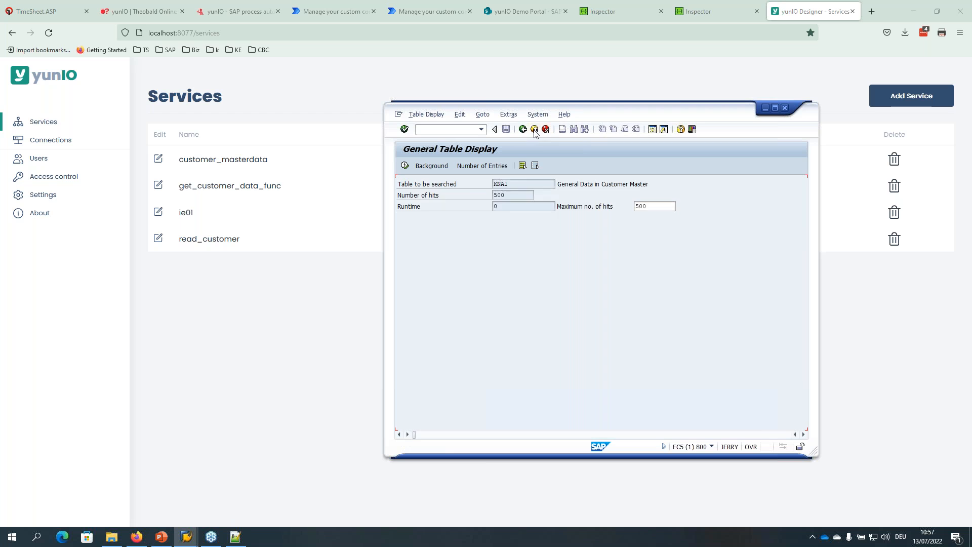
pyautogui.click(439, 130)
pyautogui.write('/nse37')
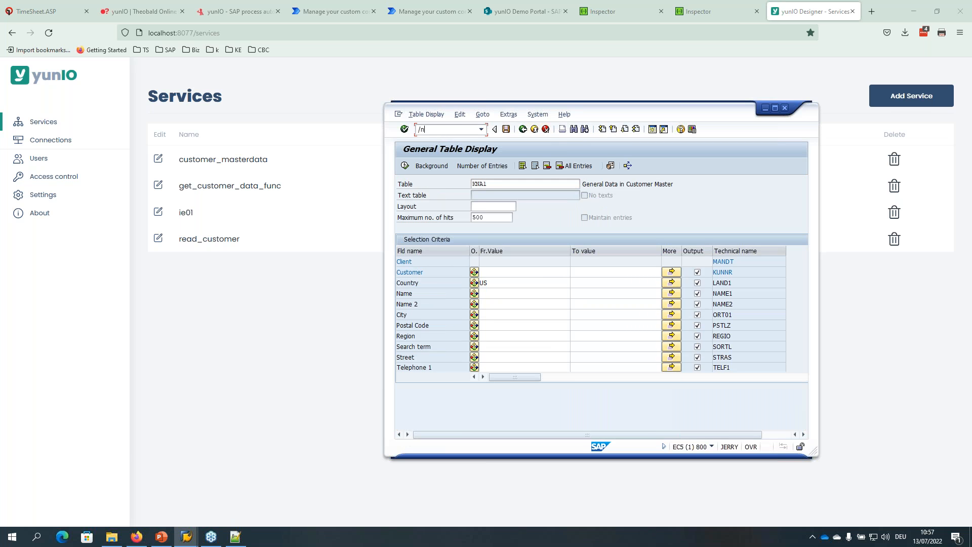
pyautogui.press('Return')
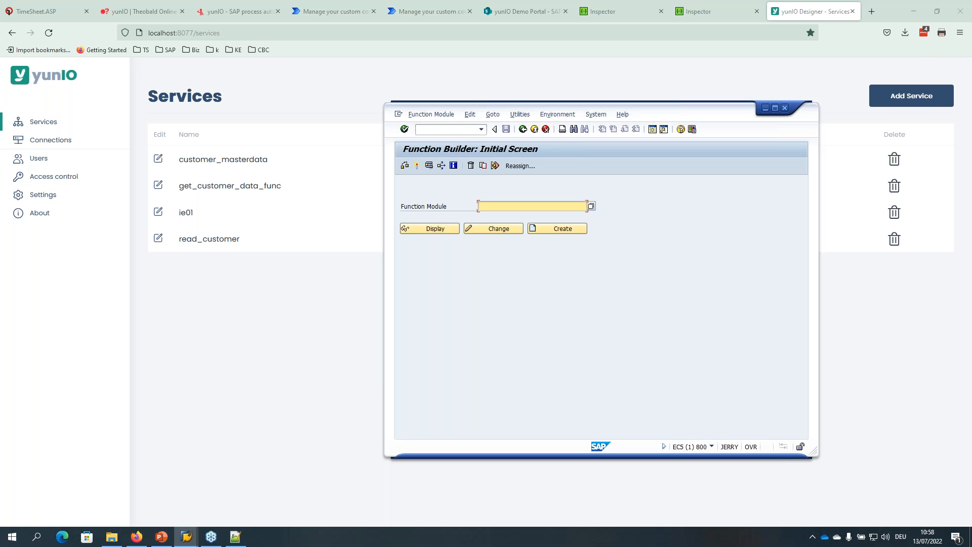
# Look up SD_RFC_CUSTOMER_GET in the Function Builder, review its attributes, and open its test screen.
pyautogui.write('sd')
pyautogui.write('rfc')
pyautogui.write('_customer')
pyautogui.write('_get')
pyautogui.press('Return')
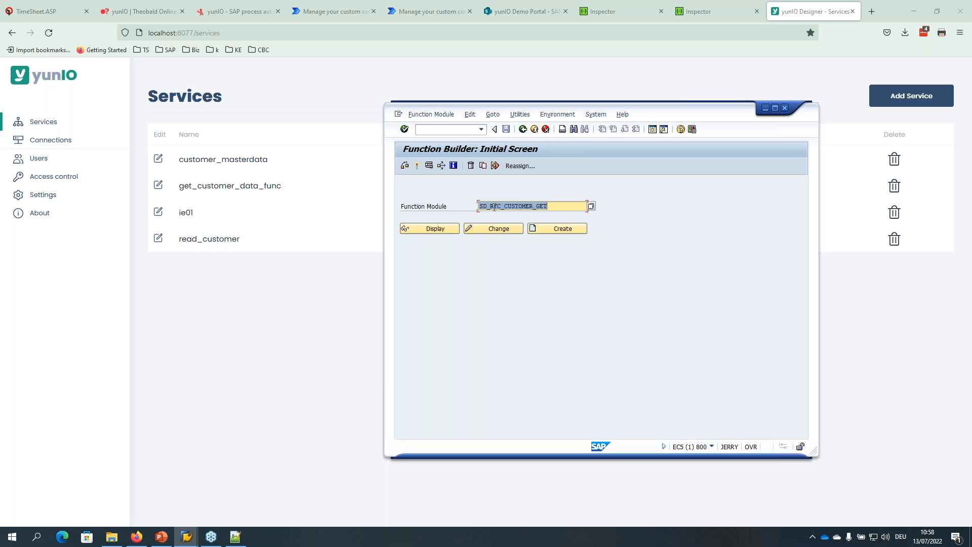
pyautogui.click(443, 228)
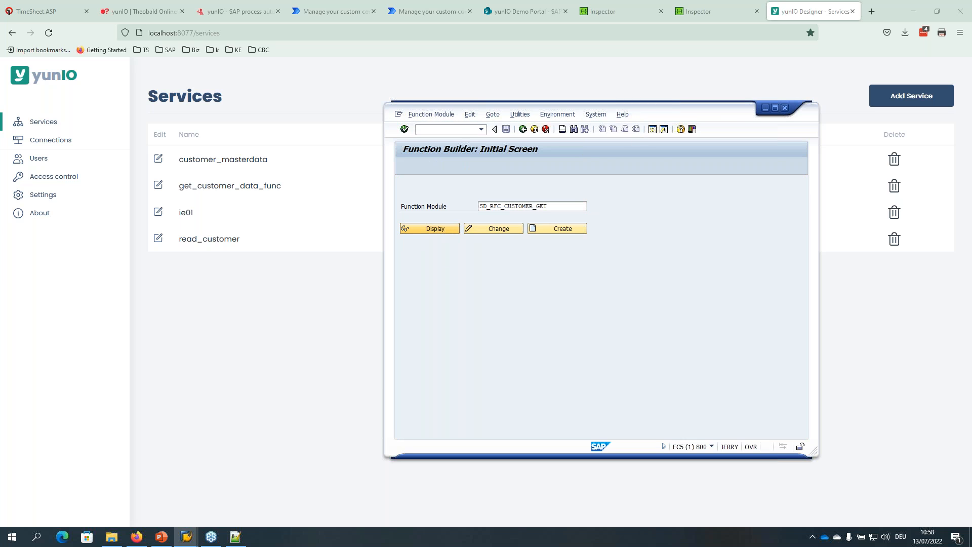
pyautogui.click(419, 177)
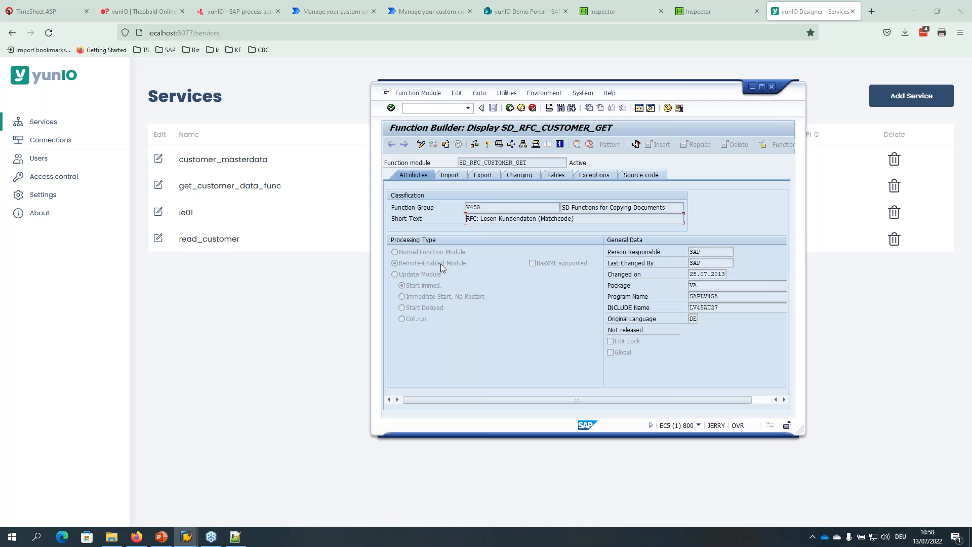
pyautogui.click(498, 145)
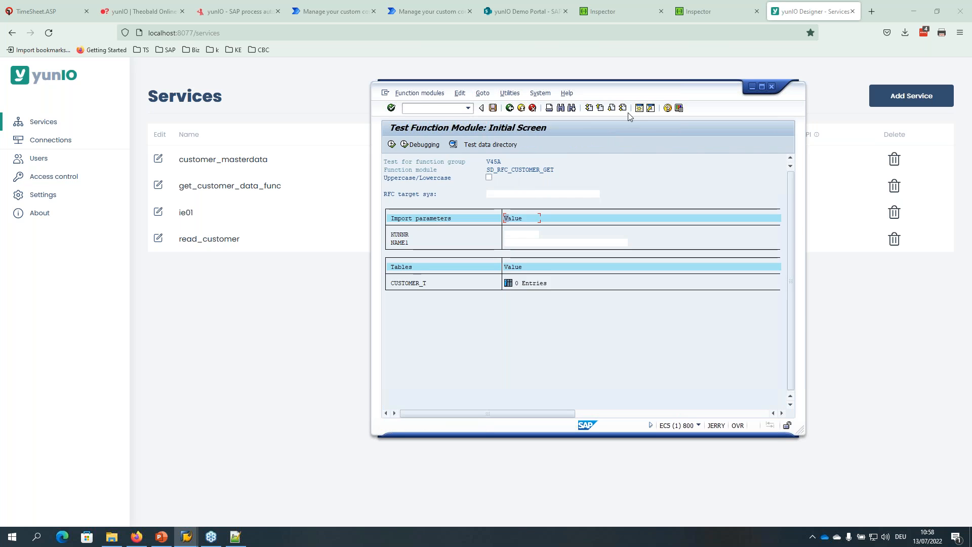
# Run the SD_RFC_CUSTOMER_GET test with NAME1 set to T*.
pyautogui.moveTo(630, 93); pyautogui.dragTo(687, 49)
pyautogui.click(561, 199)
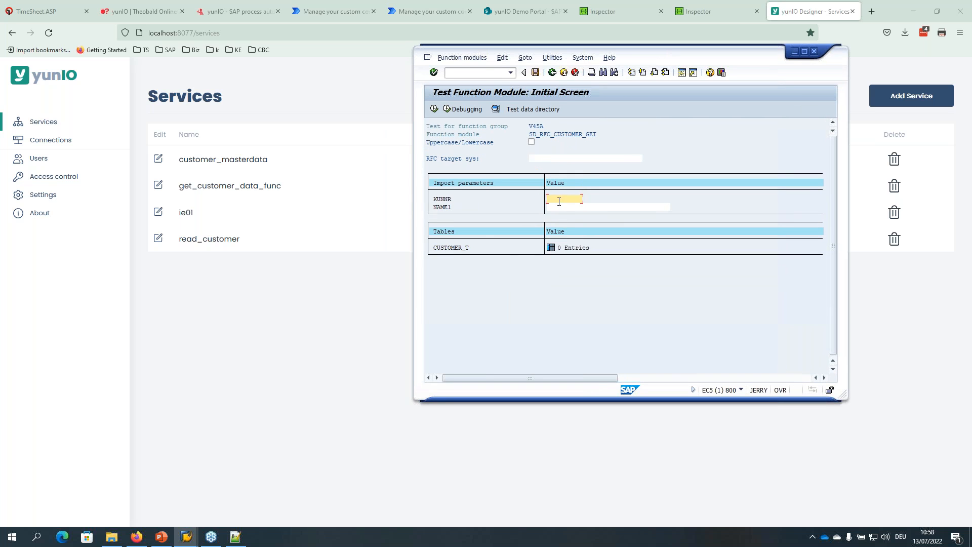
pyautogui.click(553, 207)
pyautogui.write('T')
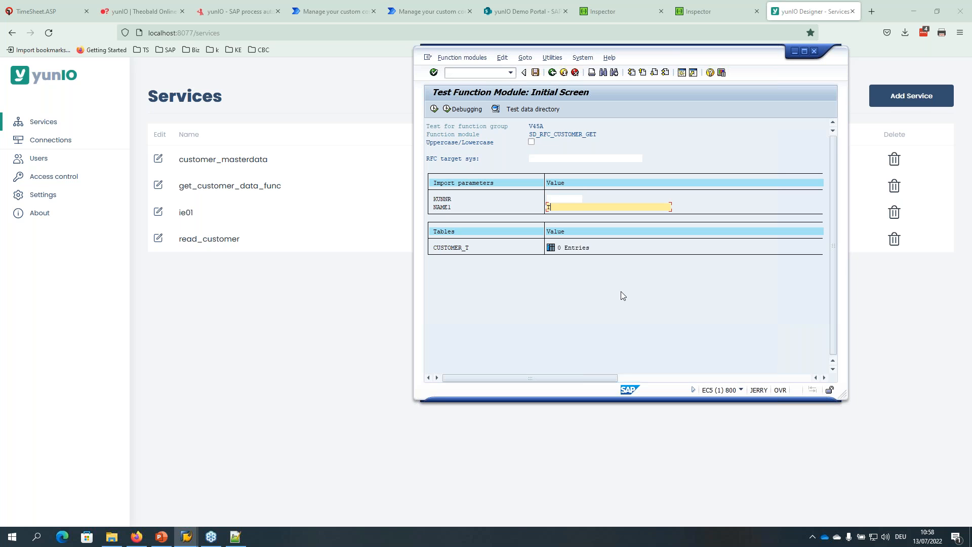
pyautogui.write('*')
pyautogui.click(434, 109)
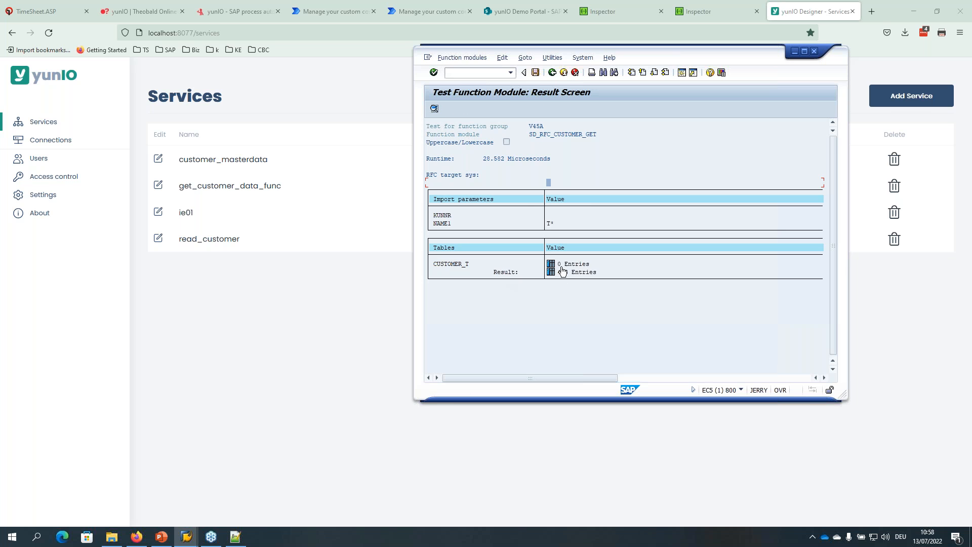
# Inspect the 413 CUSTOMER_T results, back out twice, and return to the yunIO services list.
pyautogui.click(551, 272)
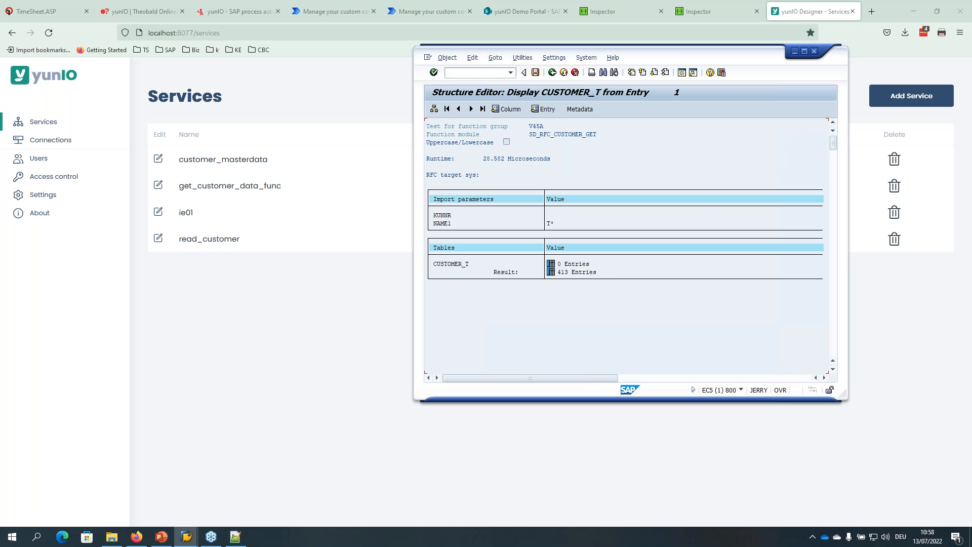
pyautogui.moveTo(674, 57); pyautogui.dragTo(575, 66)
pyautogui.moveTo(752, 217); pyautogui.dragTo(887, 218)
pyautogui.moveTo(637, 387); pyautogui.dragTo(557, 401)
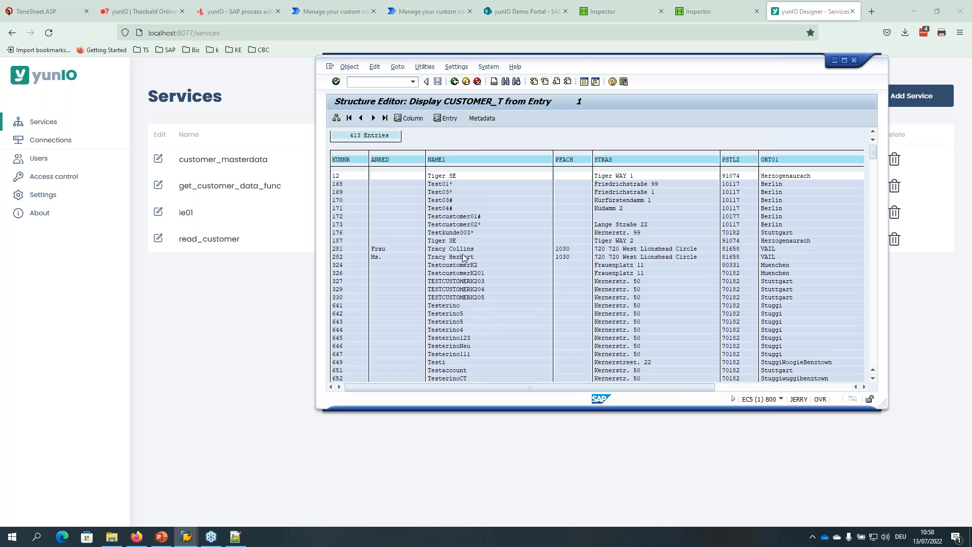
pyautogui.click(454, 82)
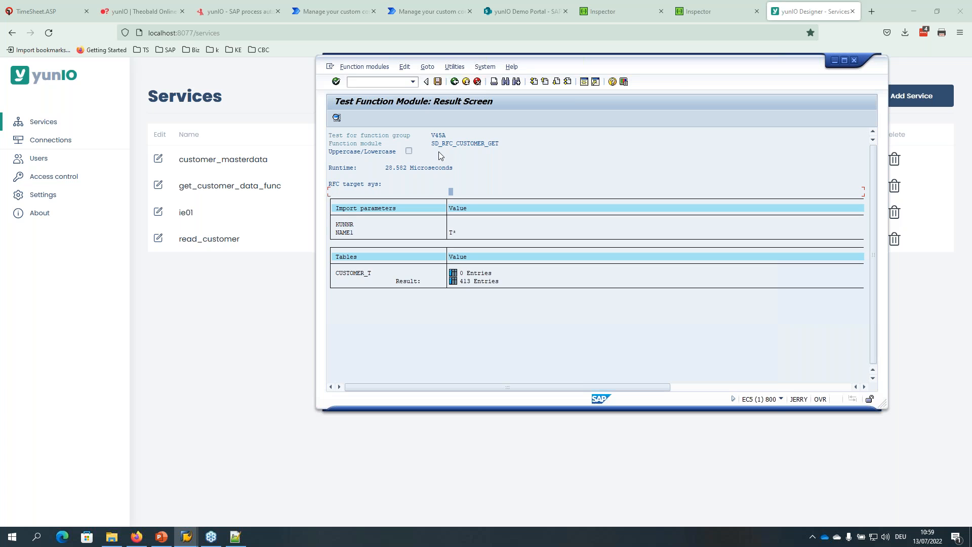
pyautogui.click(455, 82)
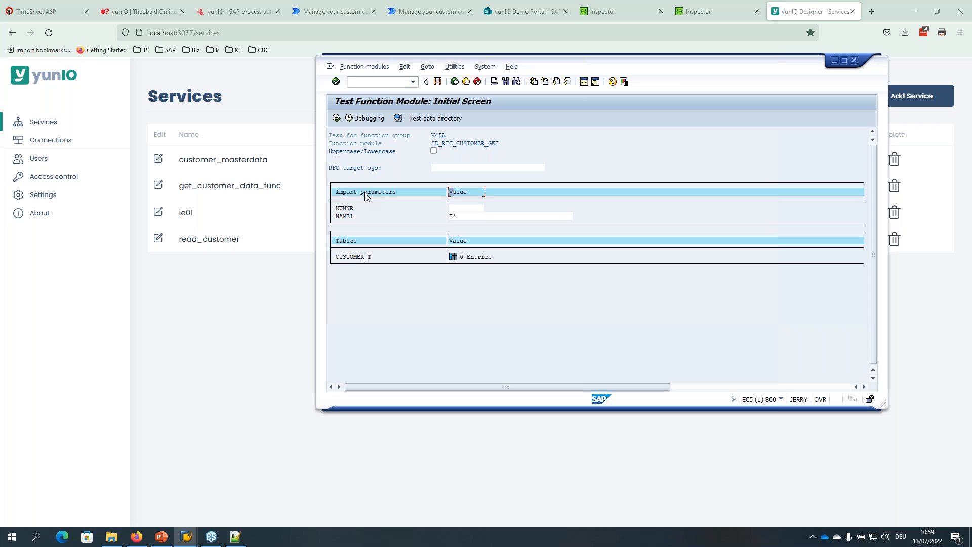
pyautogui.click(248, 271)
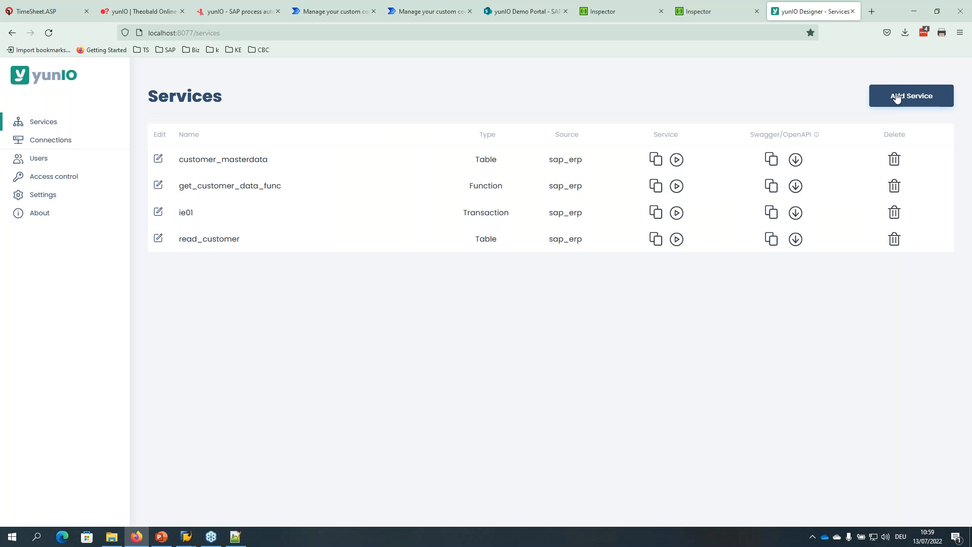
# Add a Function Module / BAPI service named read_customers_func on sap_erp and save it for editing.
pyautogui.click(896, 96)
pyautogui.click(692, 158)
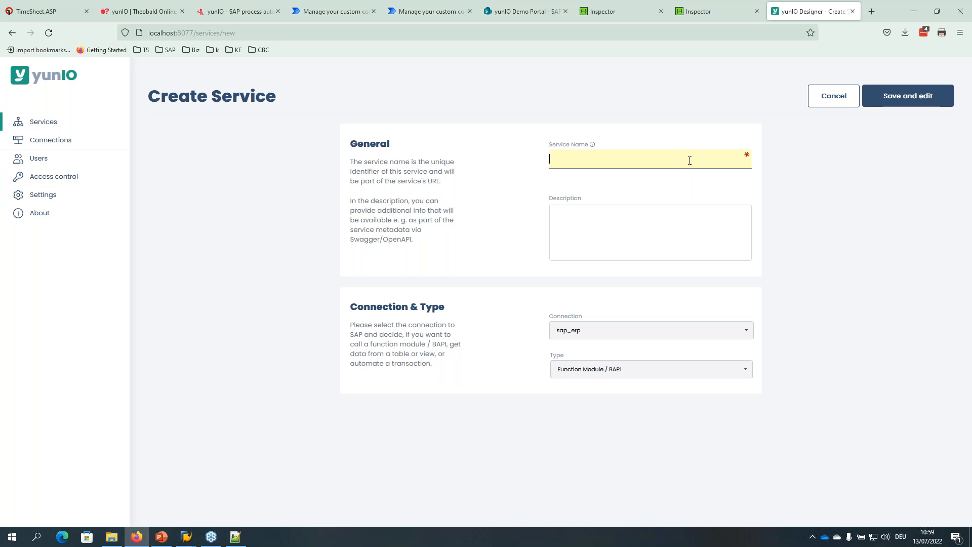
pyautogui.write('read')
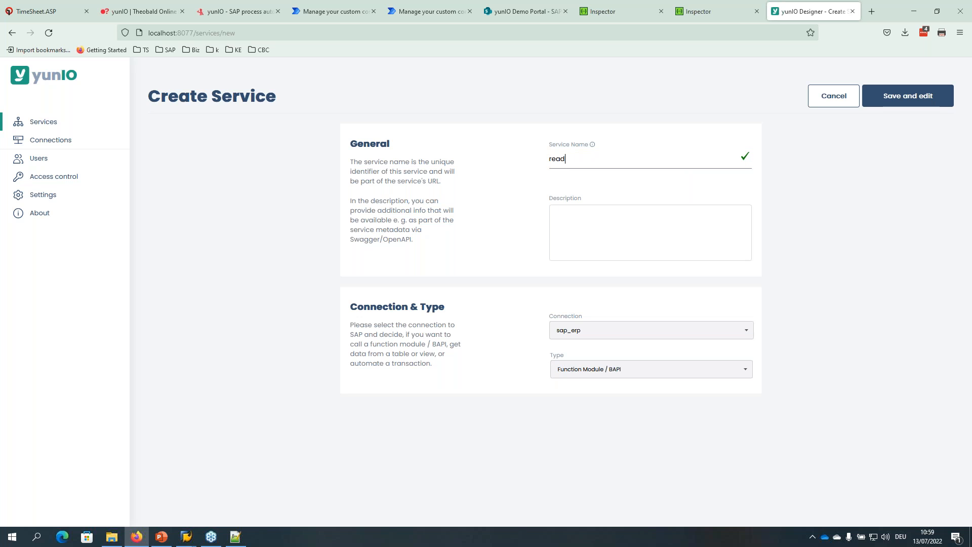
pyautogui.write('_customers_func')
pyautogui.click(622, 332)
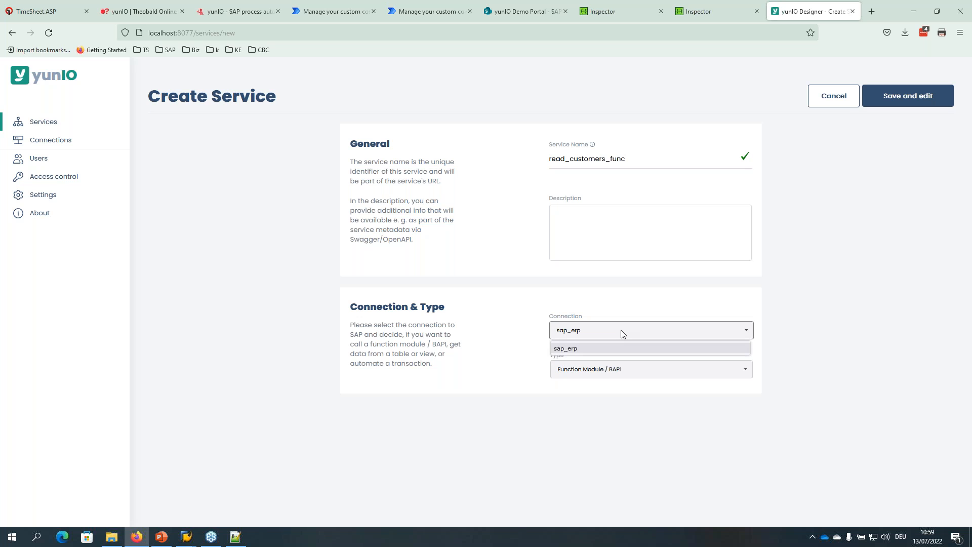
pyautogui.click(621, 333)
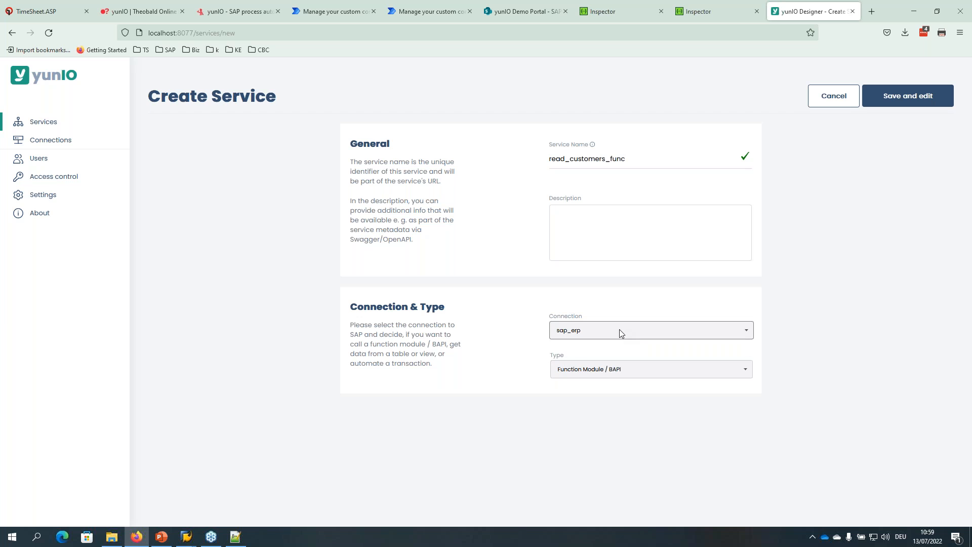
pyautogui.click(607, 370)
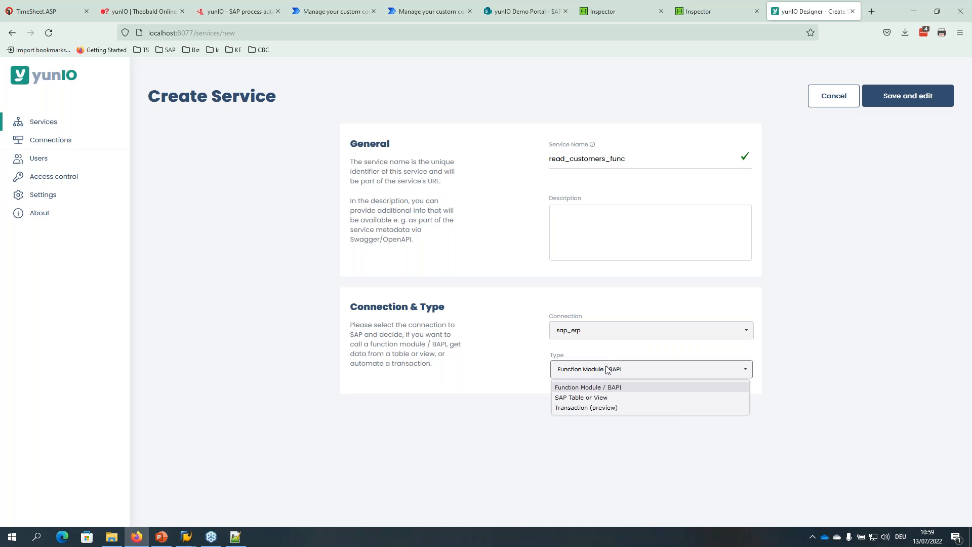
pyautogui.click(591, 388)
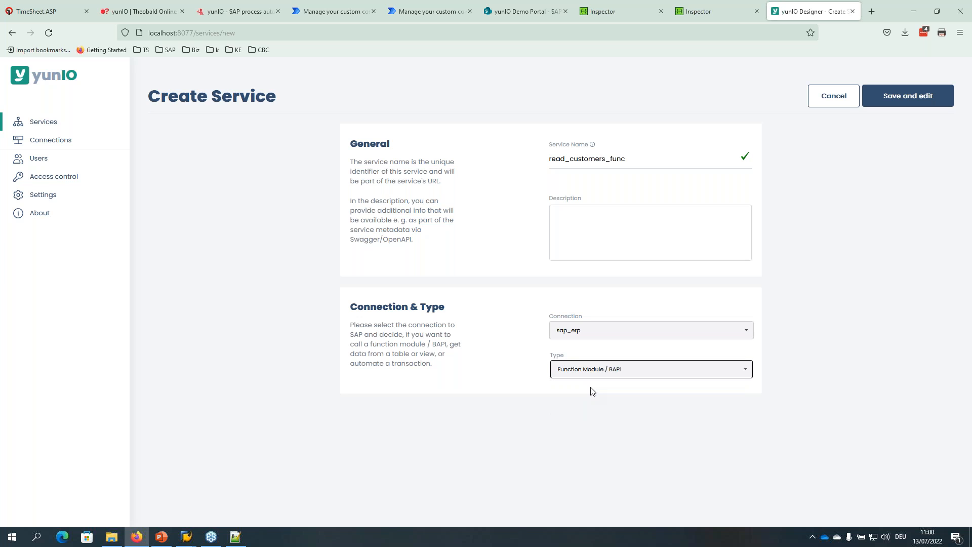
pyautogui.click(905, 101)
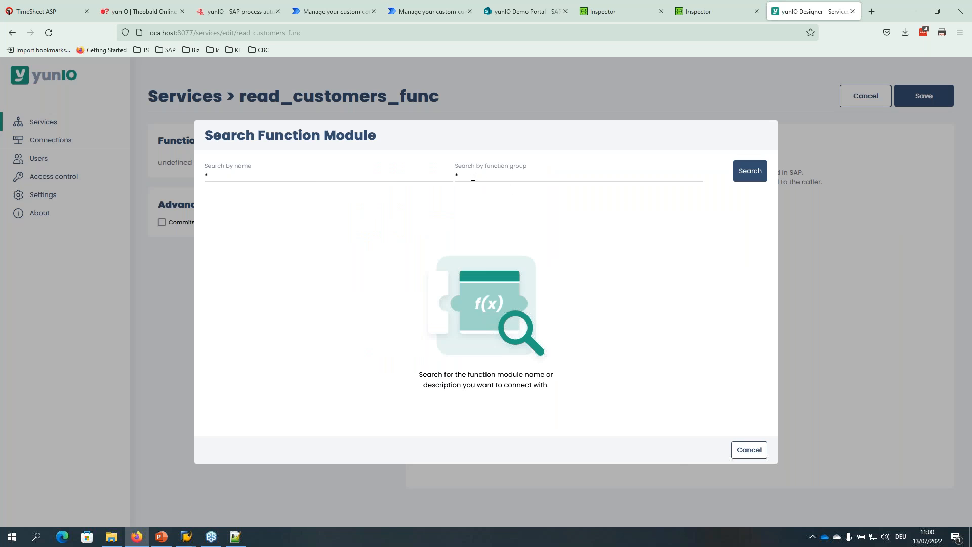
# Search for sd_rfc_customer and pick SD_RFC_CUSTOMER_GET as the service's function module.
pyautogui.write('sd_rfc_customer')
pyautogui.click(745, 172)
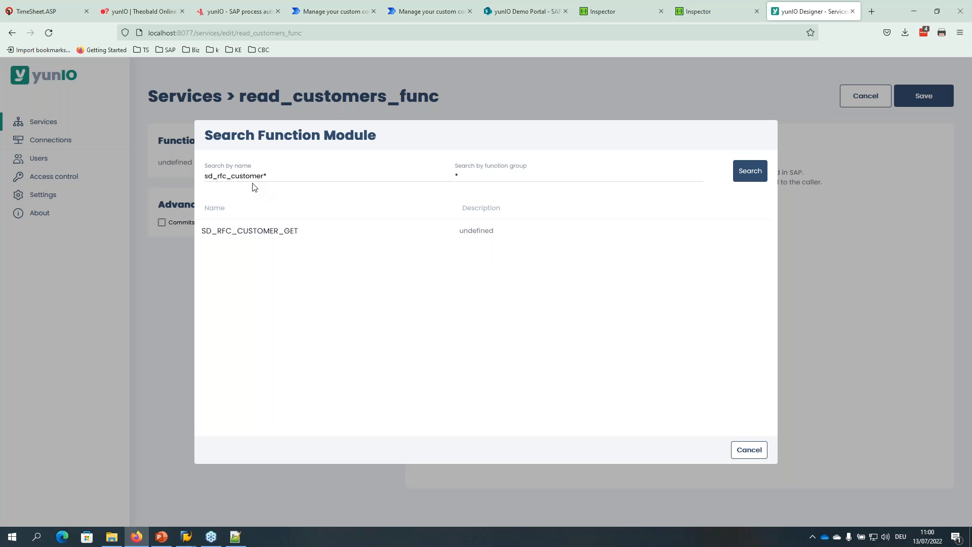
pyautogui.click(259, 230)
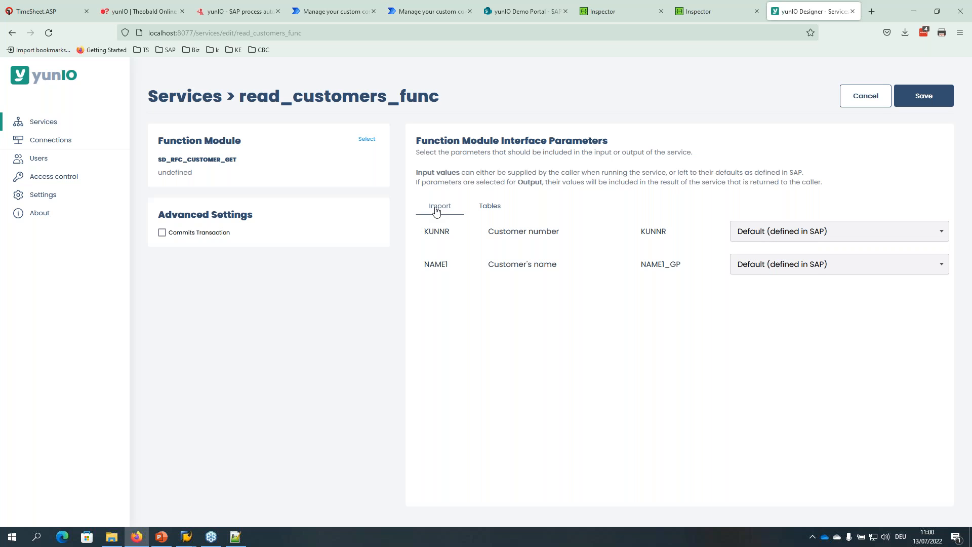
# Make the NAME1 import parameter a value supplied by the caller.
pyautogui.click(494, 207)
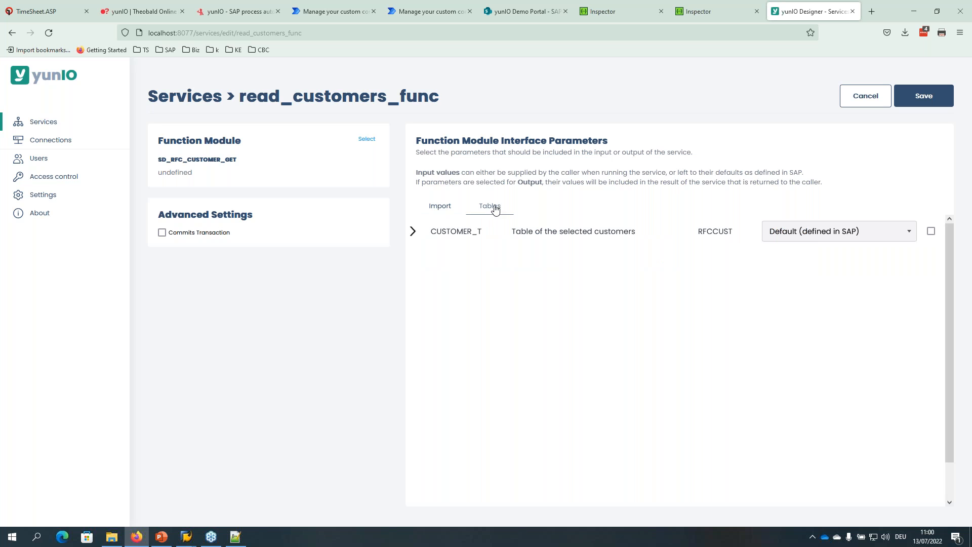
pyautogui.click(449, 208)
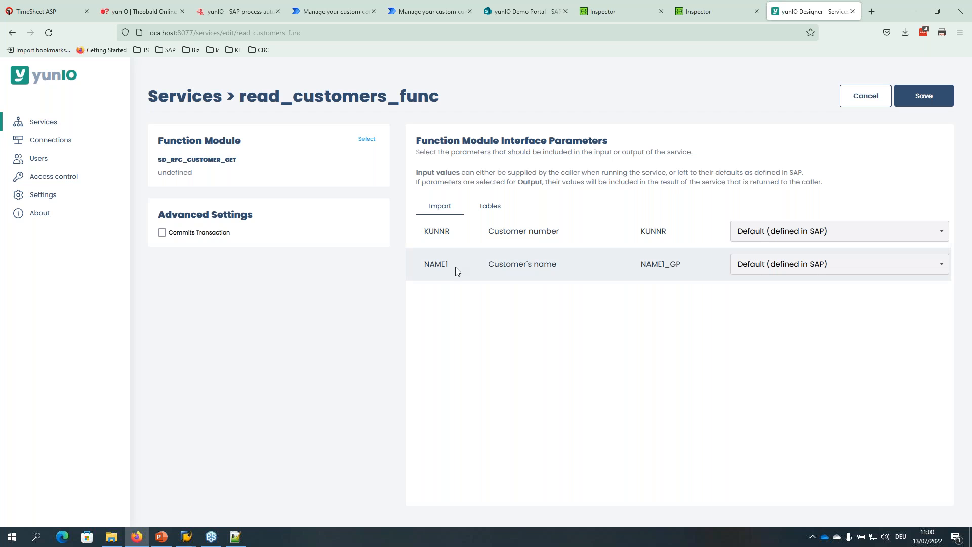
pyautogui.click(773, 268)
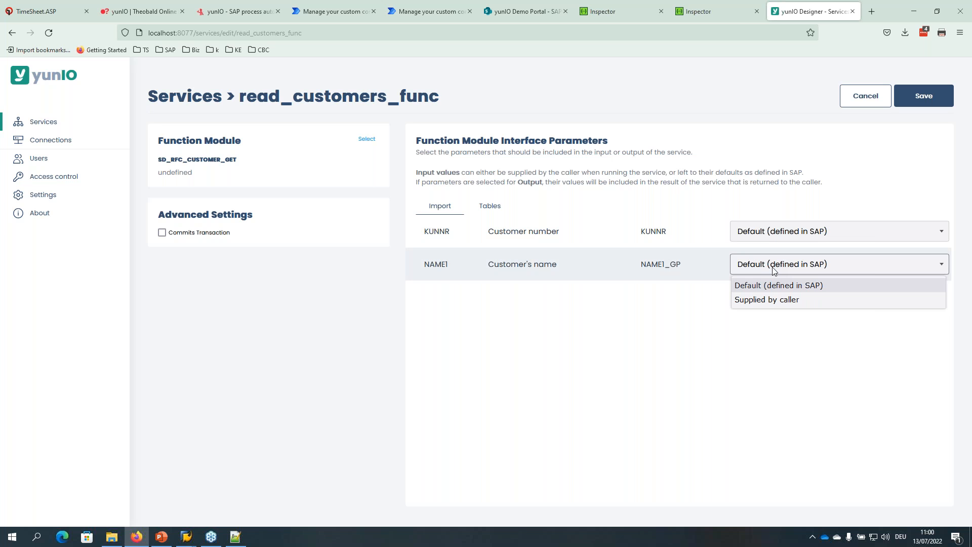
pyautogui.click(772, 301)
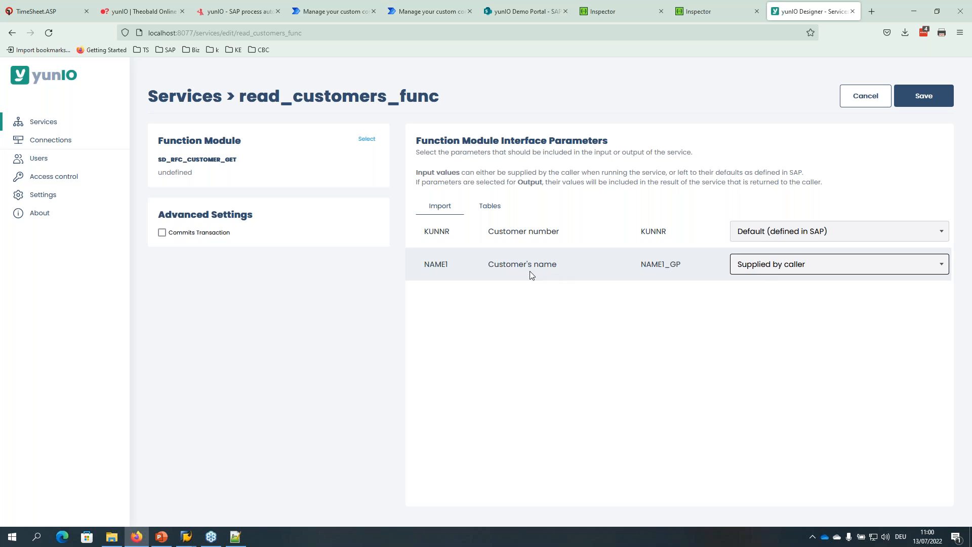
# Include table CUSTOMER_T in the output, review its fields, and save the service.
pyautogui.click(490, 207)
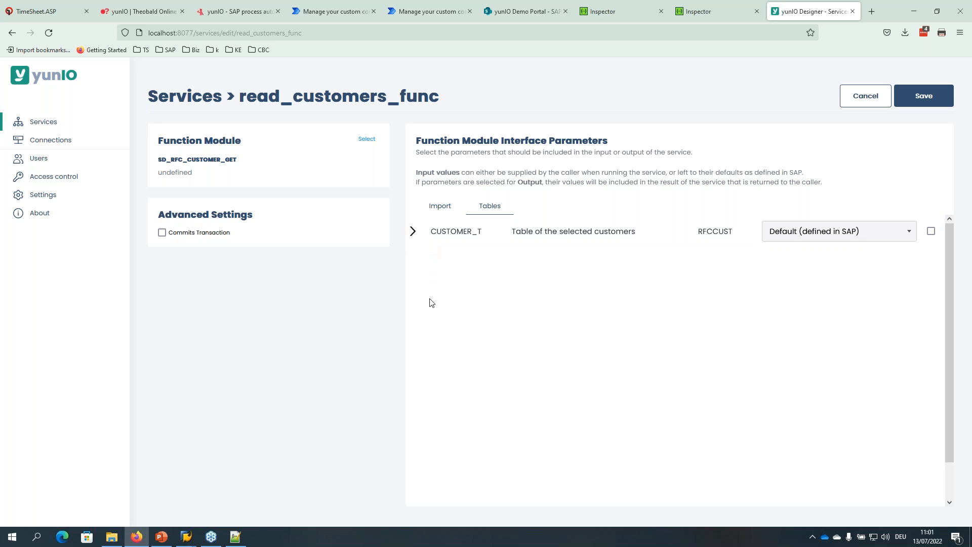
pyautogui.click(932, 234)
pyautogui.click(412, 232)
pyautogui.scroll(-1, 464, 302)
pyautogui.scroll(1, 462, 304)
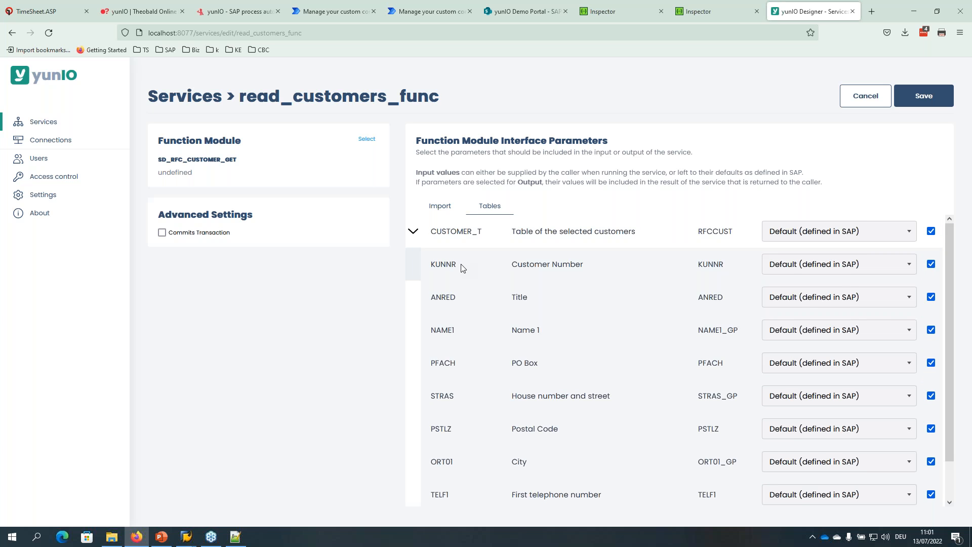
pyautogui.scroll(-1, 463, 268)
pyautogui.scroll(1, 527, 355)
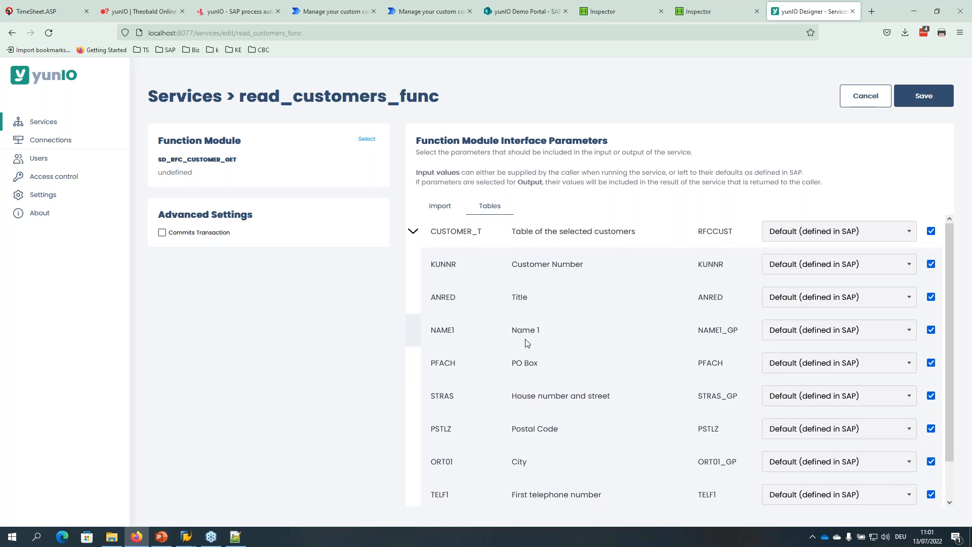
pyautogui.scroll(-1, 526, 344)
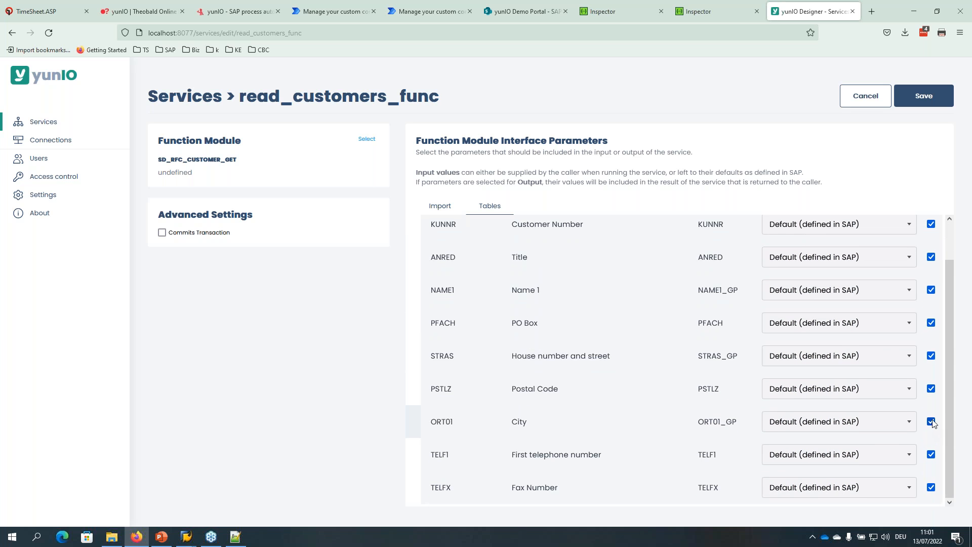
pyautogui.scroll(1, 933, 410)
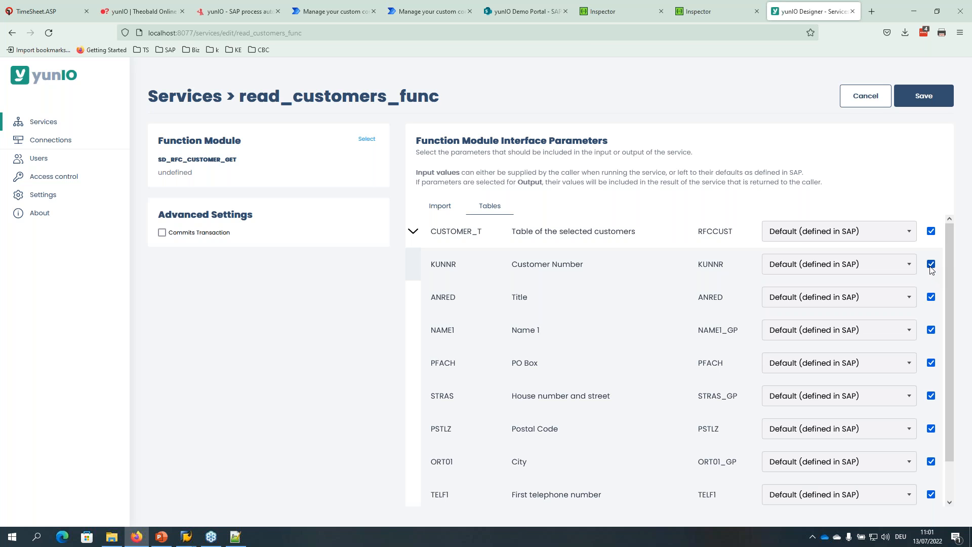
pyautogui.scroll(-1, 928, 284)
pyautogui.scroll(1, 933, 282)
pyautogui.click(413, 231)
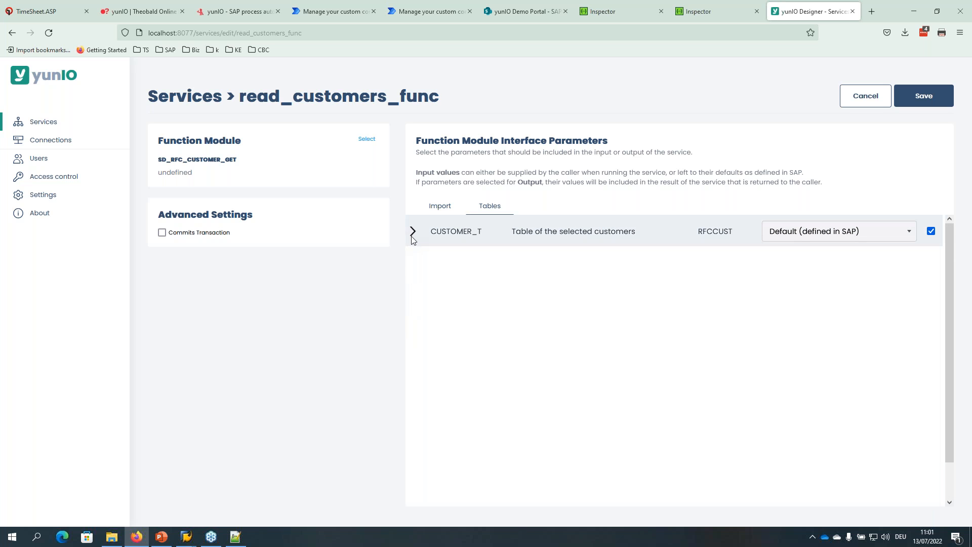
pyautogui.click(923, 97)
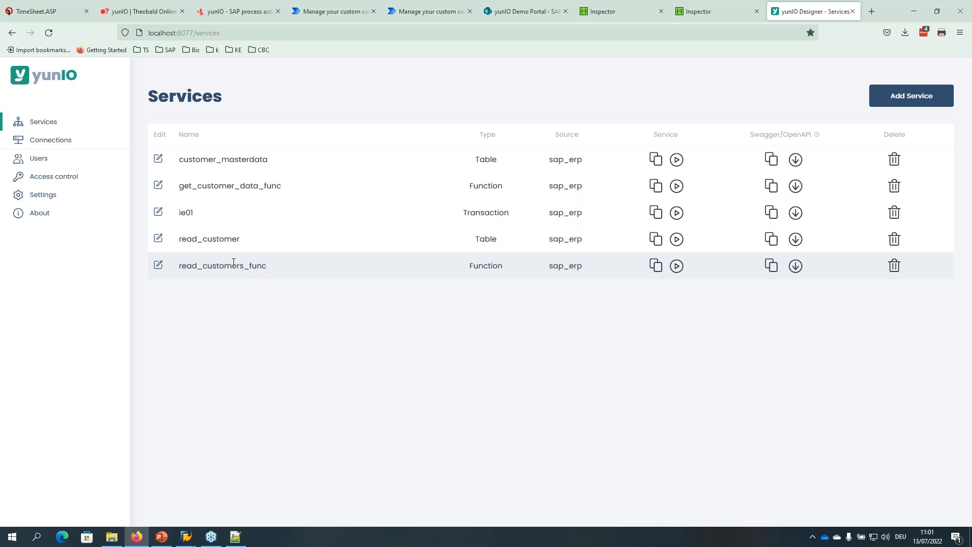
# Download the read_customers_func OpenAPI definition and load the plain inspector.swagger.io page.
pyautogui.click(796, 266)
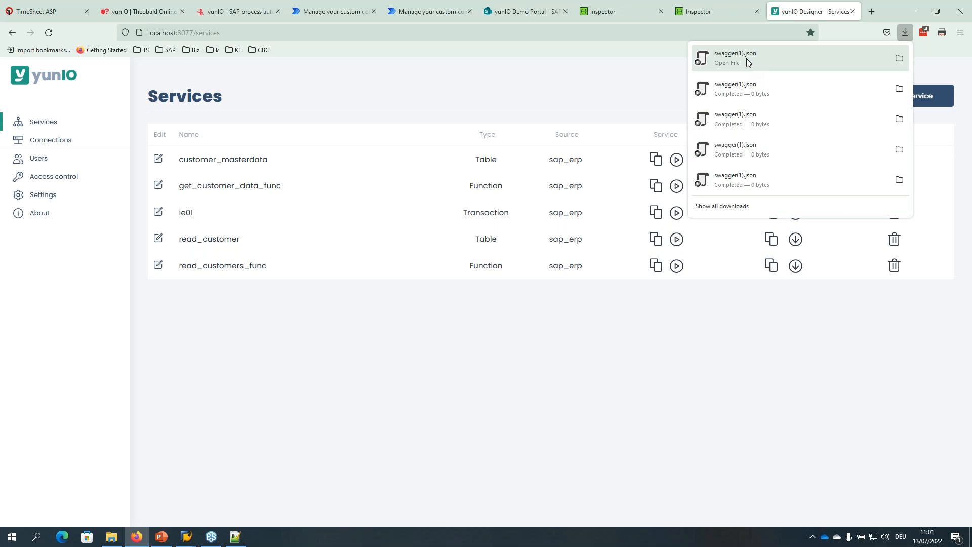
pyautogui.click(708, 11)
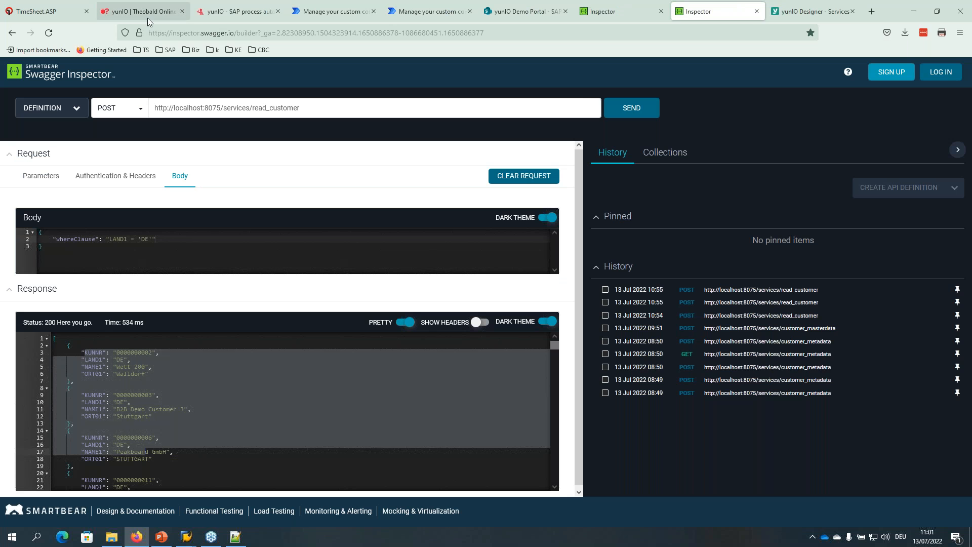
pyautogui.click(235, 32)
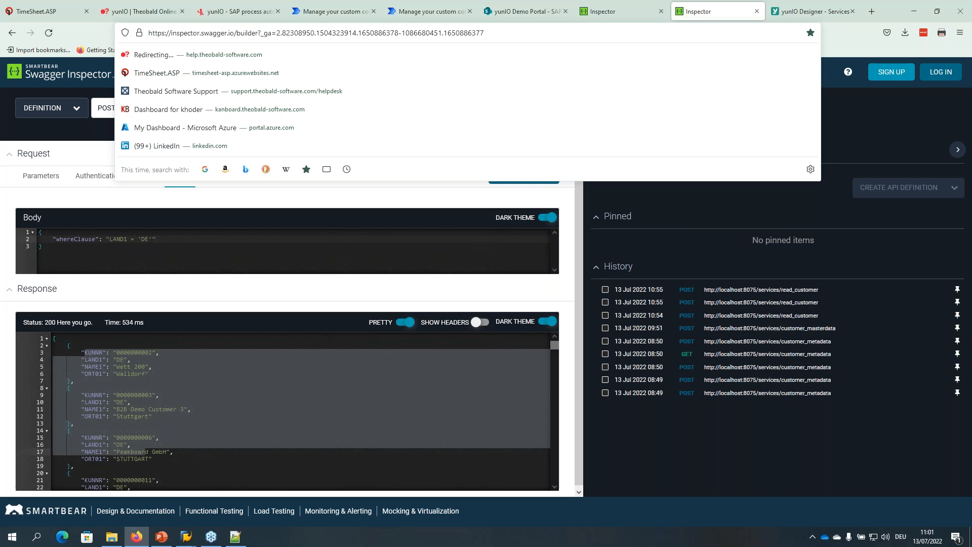
pyautogui.hotkey('shift', 'End')
pyautogui.press('BackSpace')
pyautogui.press('Return')
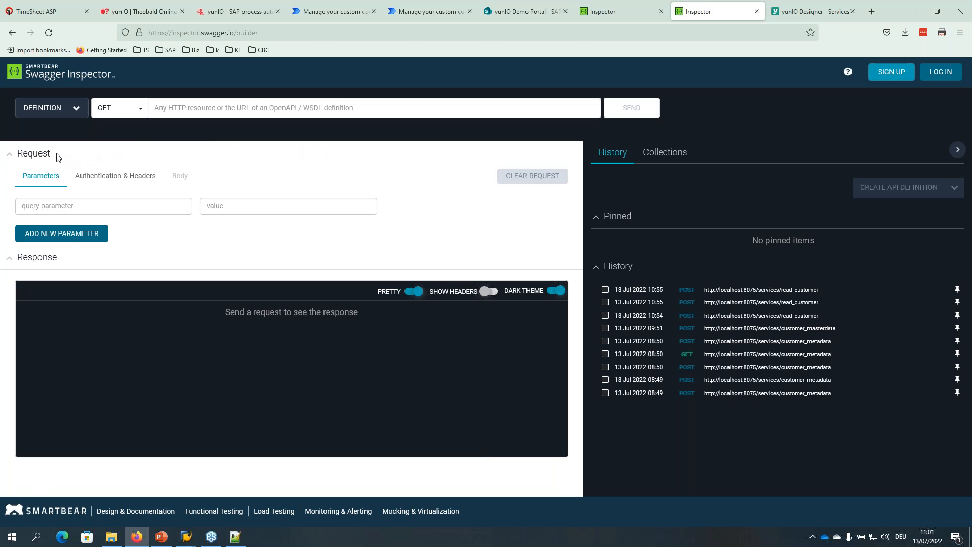
# Upload swagger(1).json as the definition and select the POST /services/read_customers_func endpoint.
pyautogui.click(76, 108)
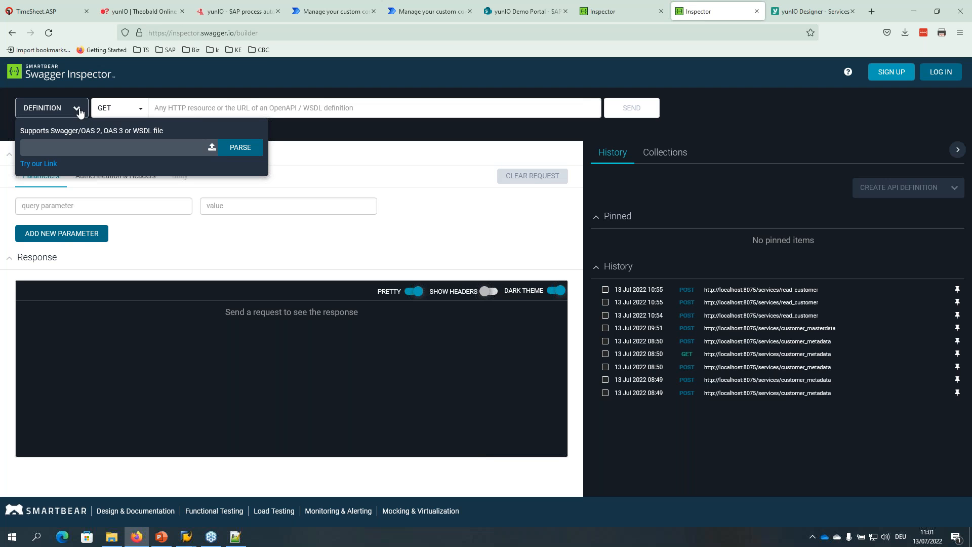
pyautogui.click(211, 148)
pyautogui.click(498, 300)
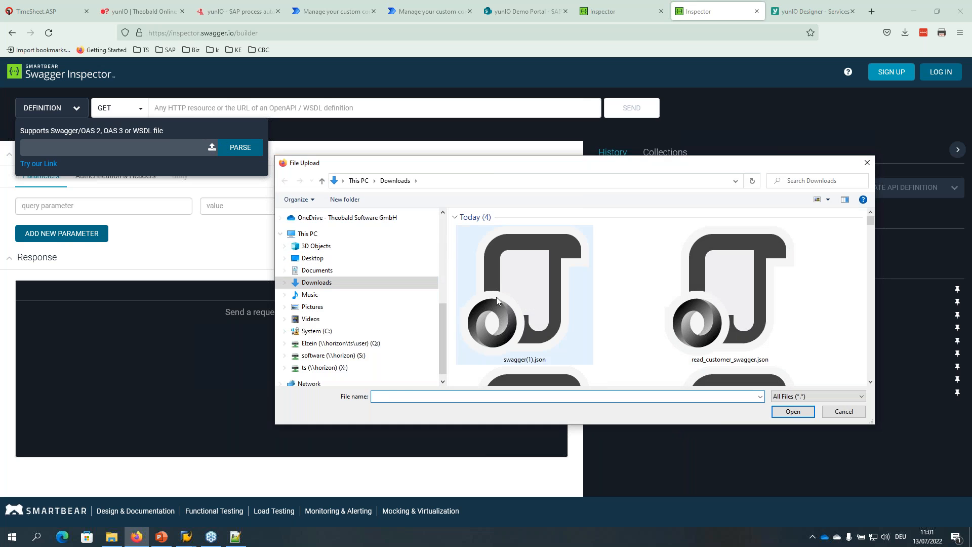
pyautogui.click(773, 416)
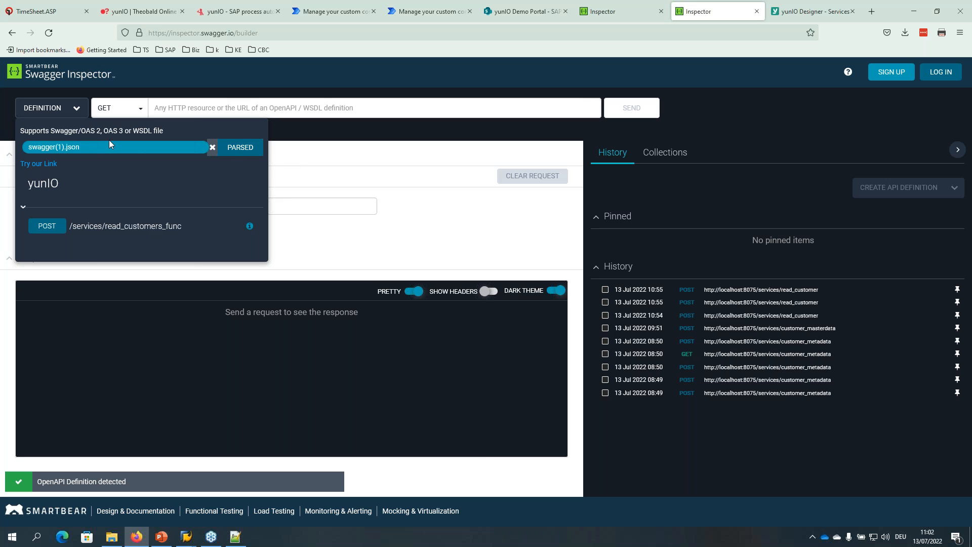
pyautogui.click(126, 226)
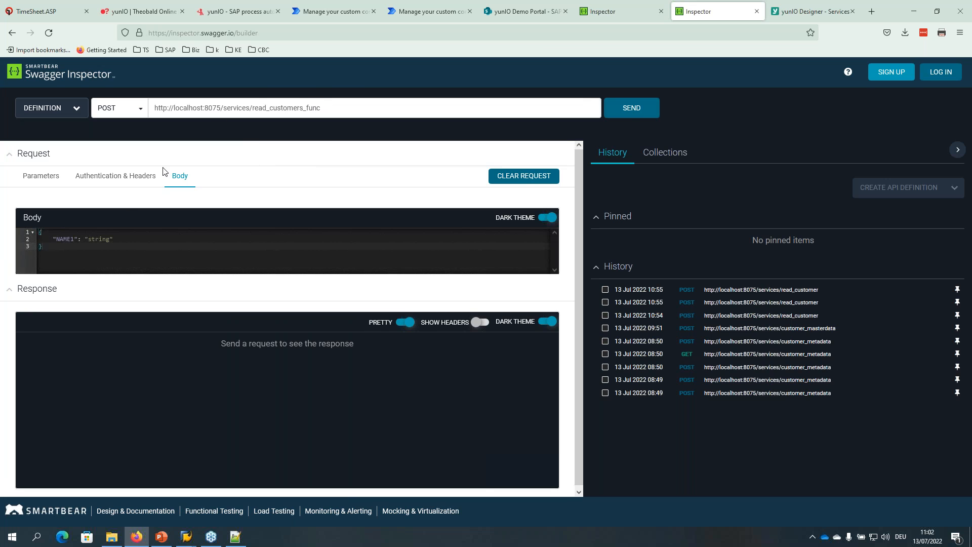
# Send the request with NAME1 T* and examine the first returned customer.
pyautogui.doubleClick(102, 239)
pyautogui.write('T*')
pyautogui.click(635, 108)
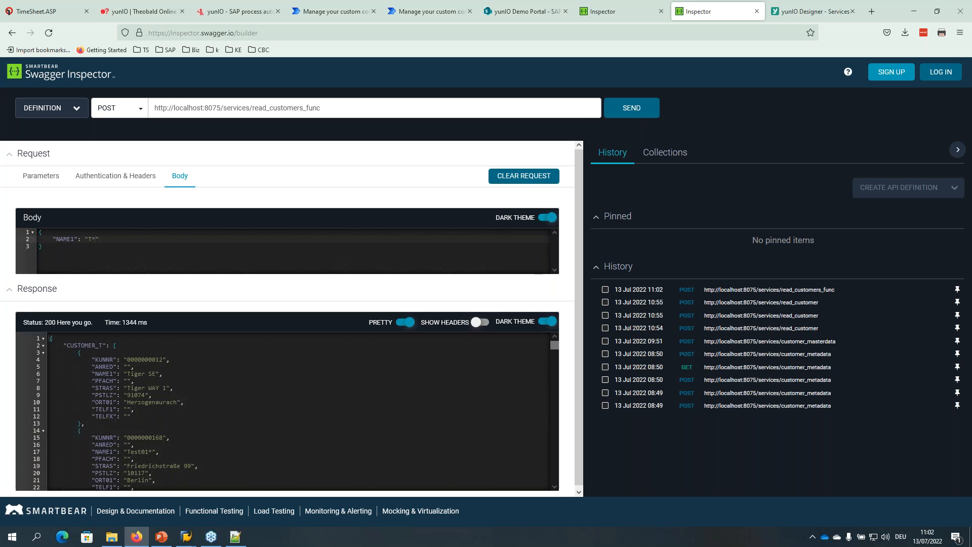
pyautogui.moveTo(86, 347); pyautogui.dragTo(130, 424)
pyautogui.click(130, 424)
pyautogui.moveTo(96, 373); pyautogui.dragTo(151, 376)
# Resend with NAME1 A* and locate customer Acme GmbH in the response.
pyautogui.doubleClick(90, 239)
pyautogui.write('A')
pyautogui.click(628, 109)
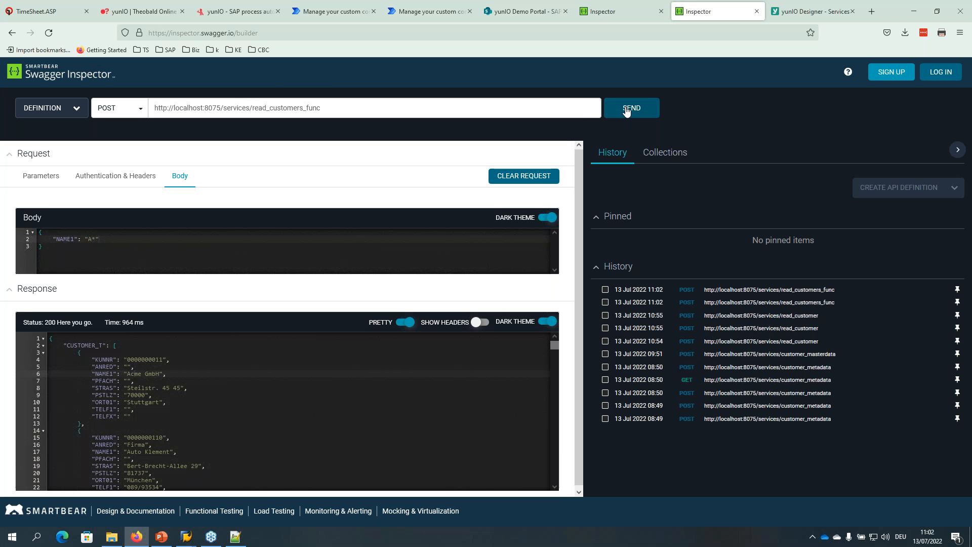
pyautogui.scroll(-5, 108, 390)
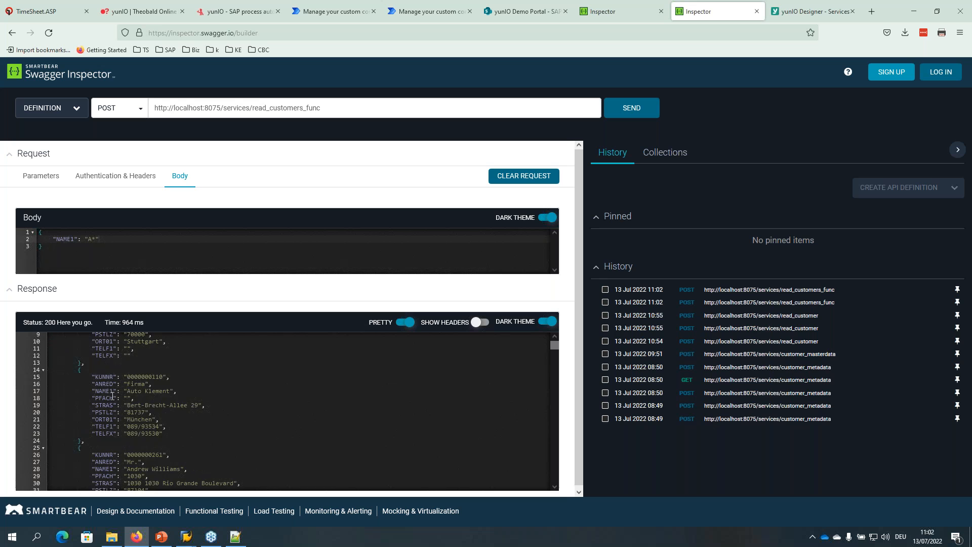
pyautogui.scroll(5, 140, 374)
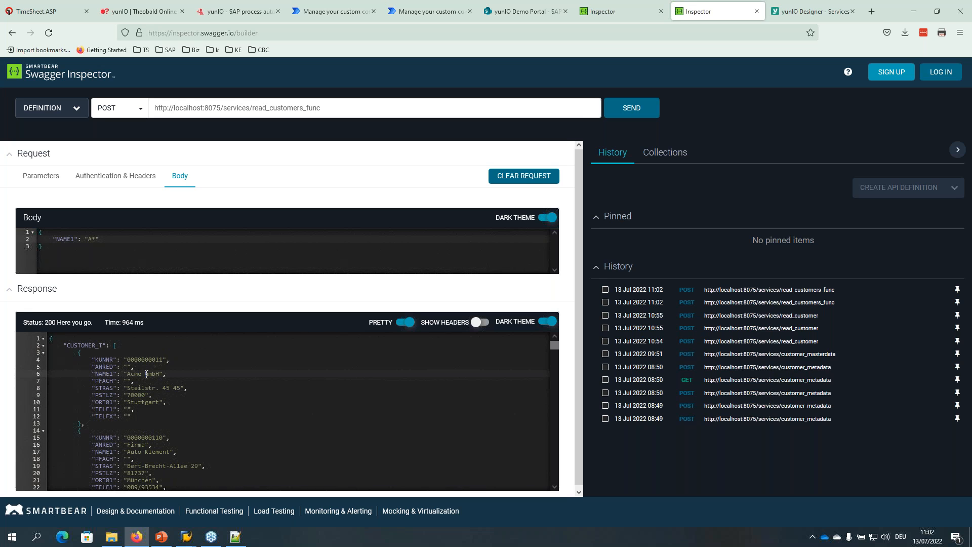
pyautogui.moveTo(146, 374); pyautogui.dragTo(100, 377)
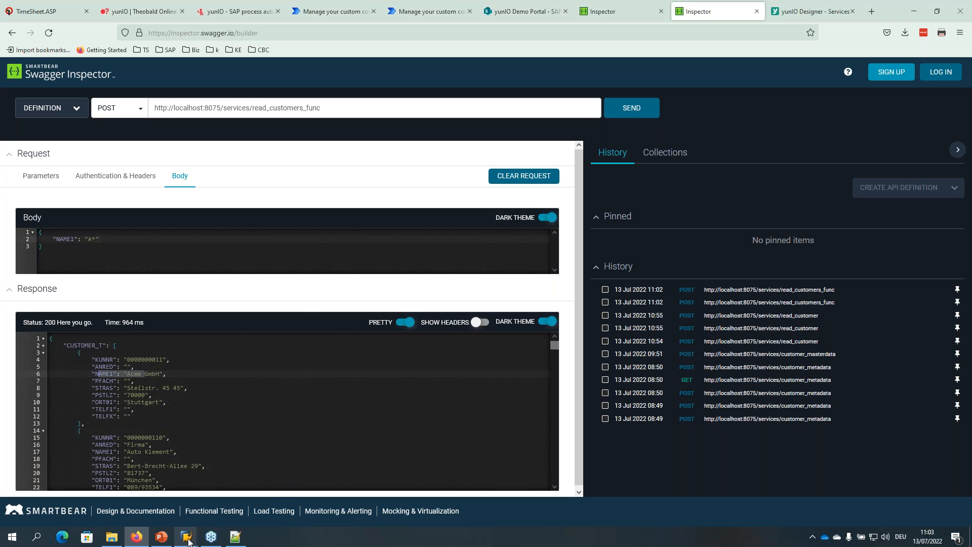
# Bring the SAP test window forward and exit to SD_RFC_CUSTOMER_GET's Function Builder display.
pyautogui.moveTo(188, 540)
pyautogui.click(233, 499)
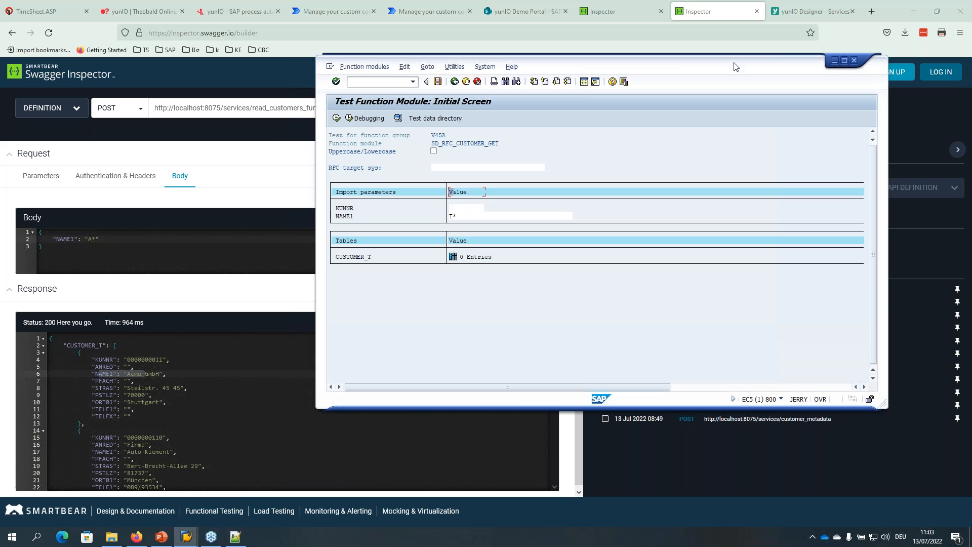
pyautogui.moveTo(735, 66); pyautogui.dragTo(703, 95)
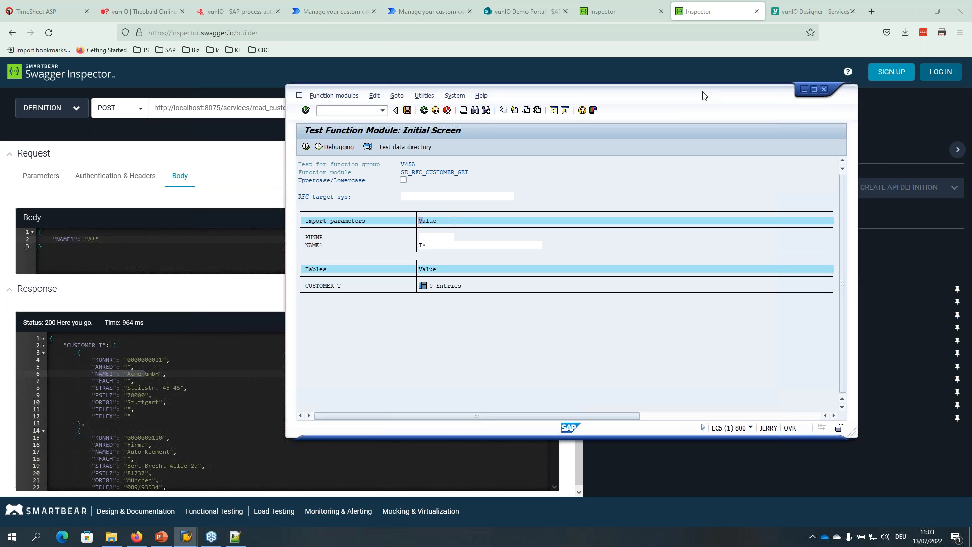
pyautogui.click(348, 110)
pyautogui.click(435, 110)
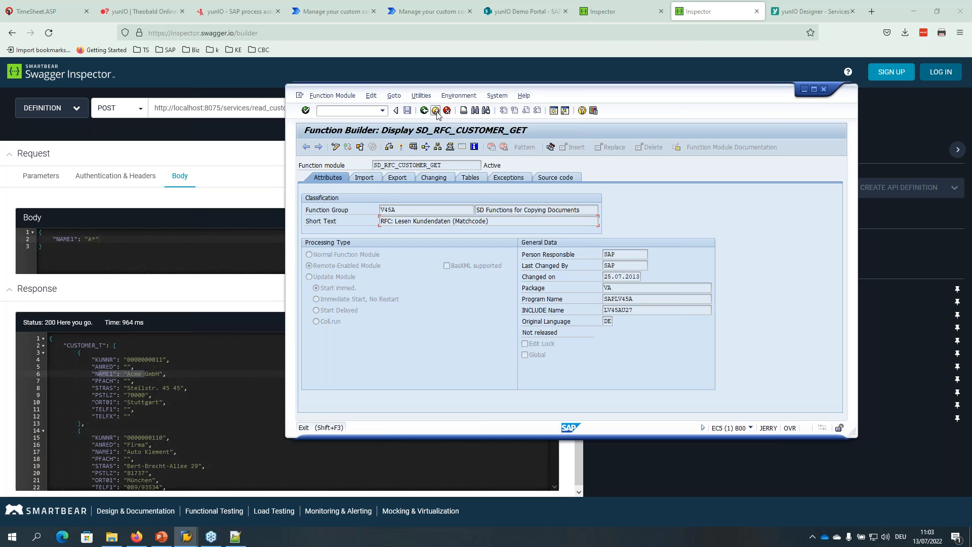
pyautogui.click(435, 110)
# Run transaction ie01 in SAP GUI to reach the Create Equipment initial screen.
pyautogui.click(437, 112)
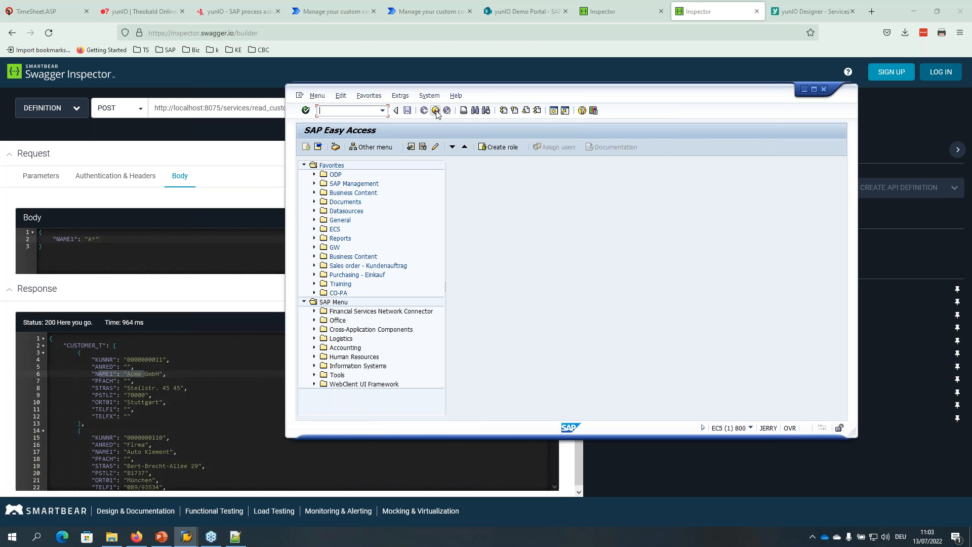
pyautogui.click(384, 111)
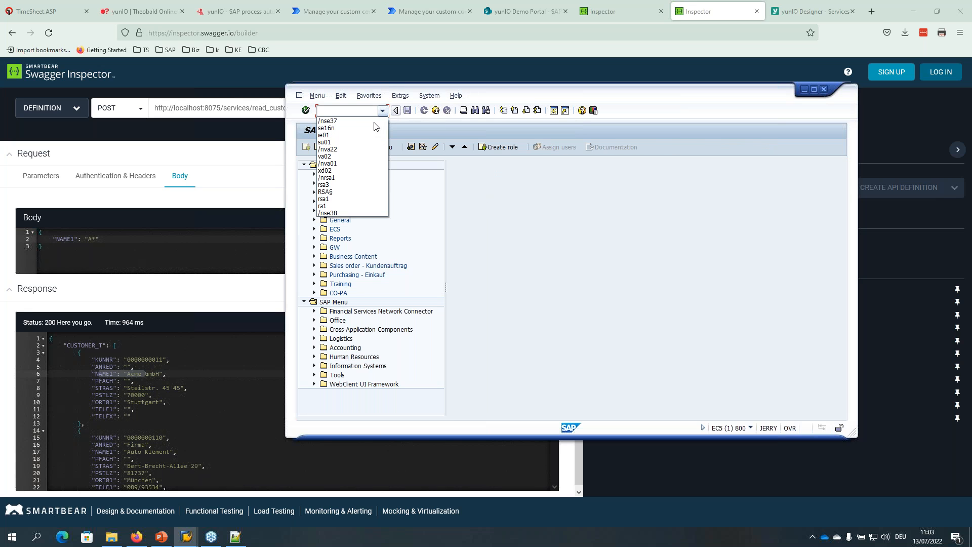
pyautogui.click(360, 134)
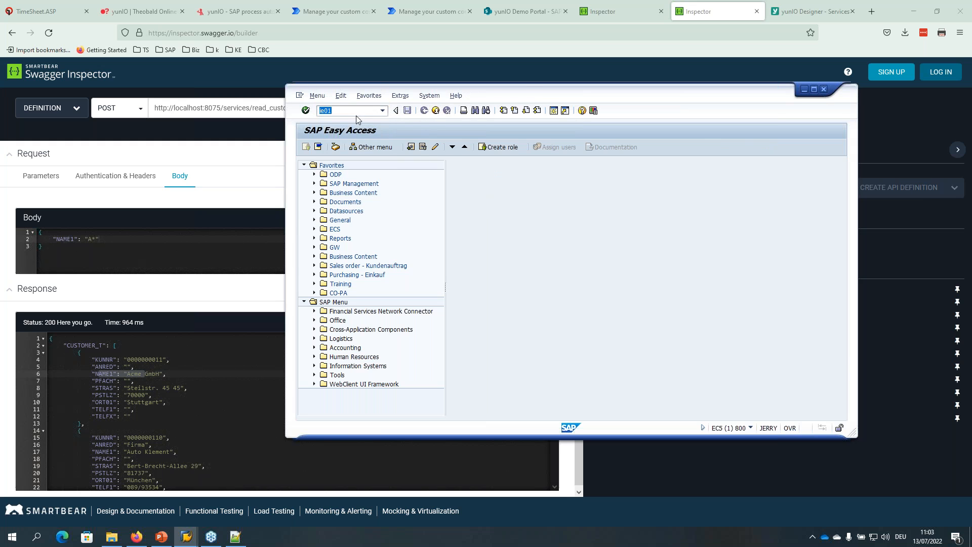
pyautogui.press('Return')
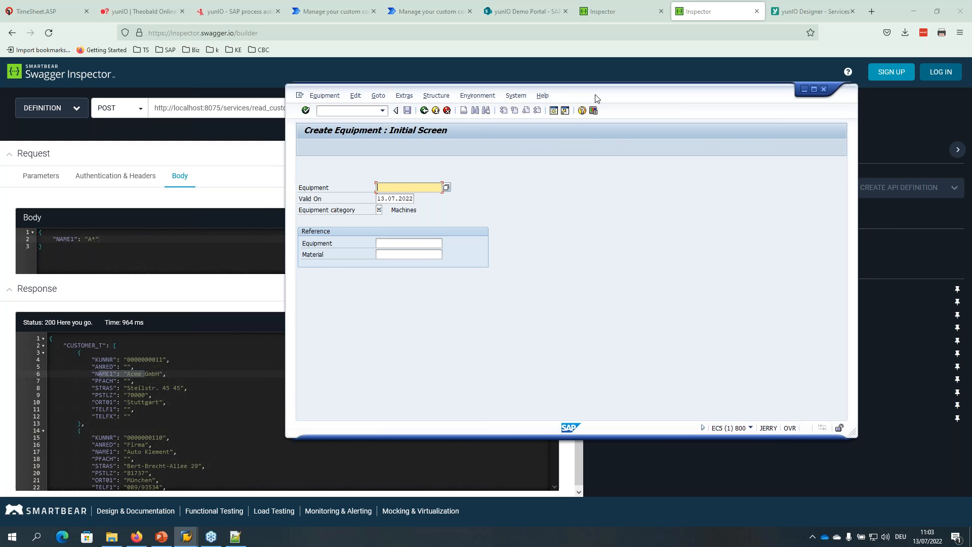
pyautogui.moveTo(591, 97); pyautogui.dragTo(548, 105)
pyautogui.click(339, 120)
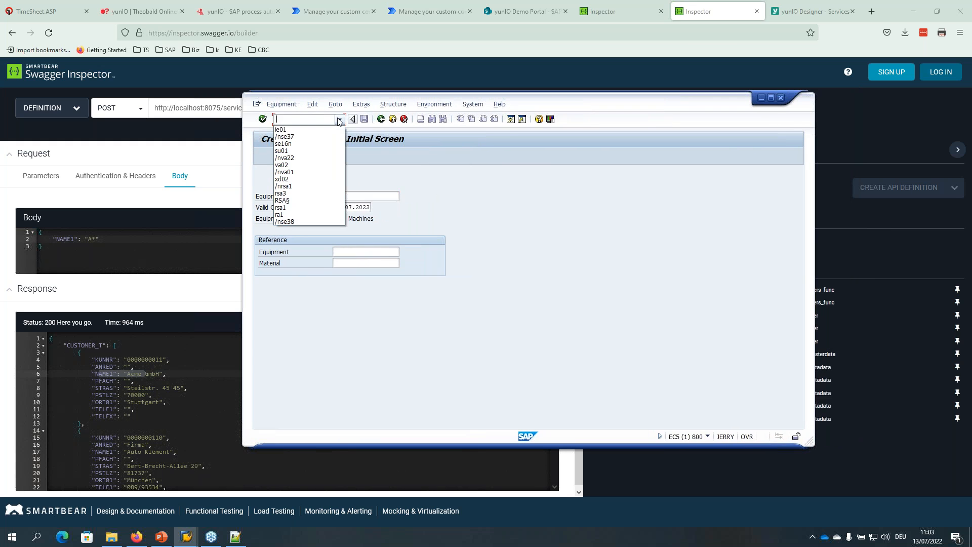
pyautogui.click(307, 130)
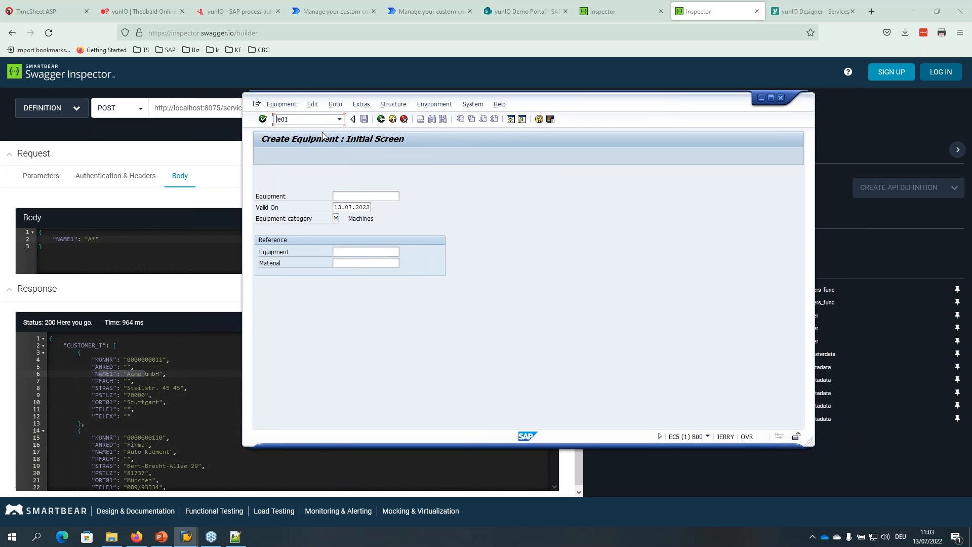
pyautogui.press('Return')
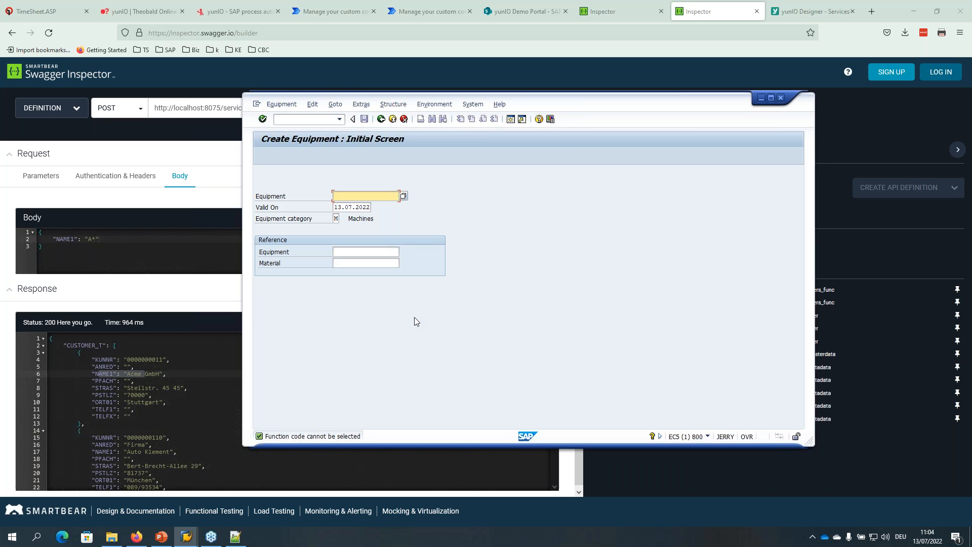
# Return to the yunIO Designer Services page and start a new service.
pyautogui.click(524, 13)
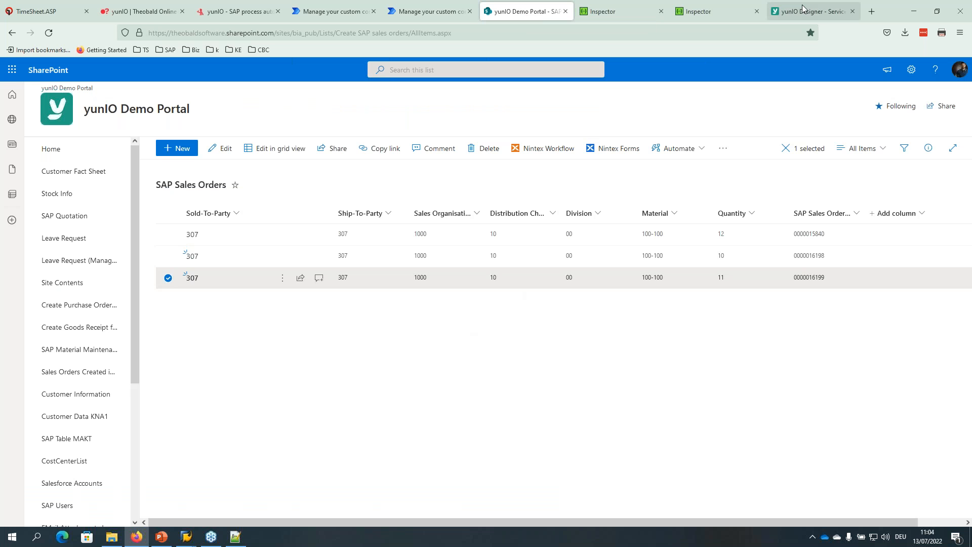
pyautogui.click(804, 10)
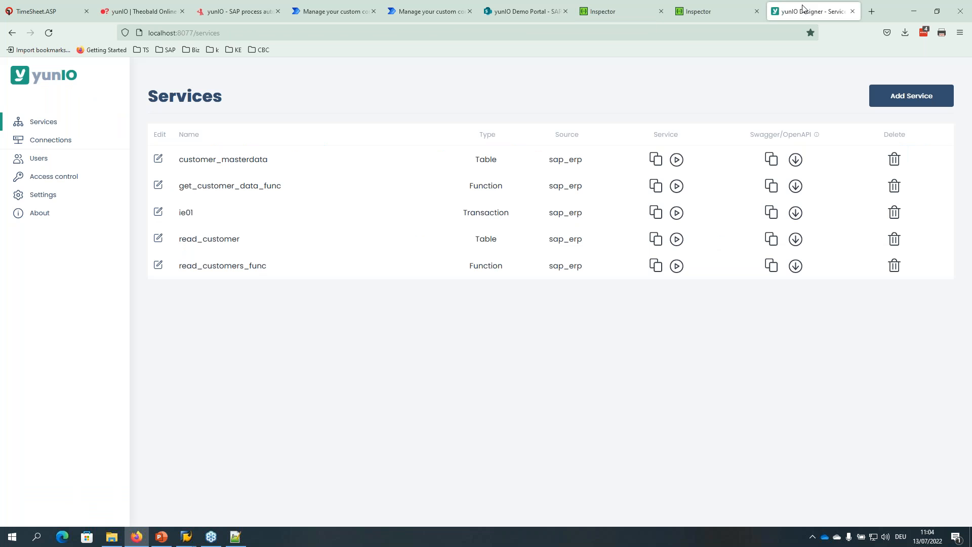
pyautogui.click(900, 95)
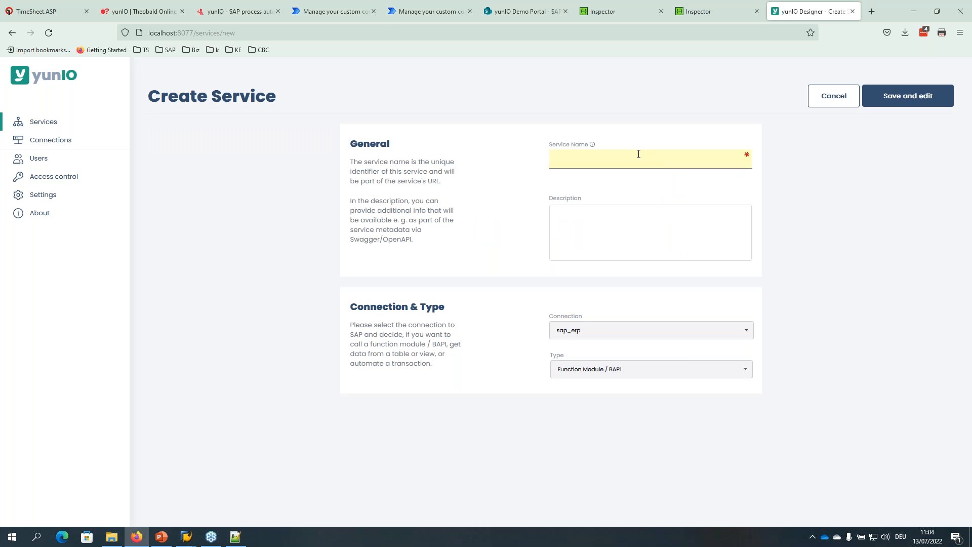
# Name the service demo_create_equip on sap_erp, set it to Transaction (preview) type, and save and edit.
pyautogui.click(636, 158)
pyautogui.write('demo_create')
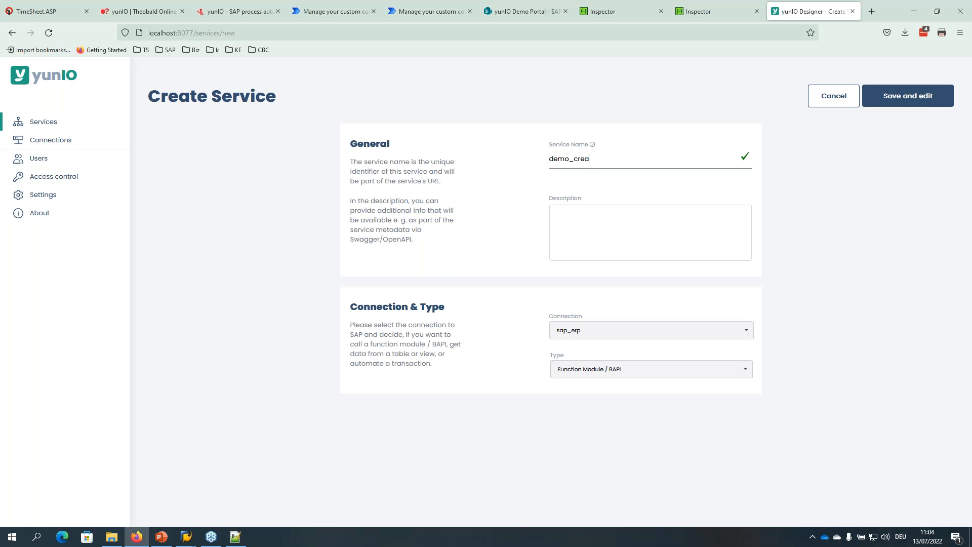
pyautogui.write('_equip')
pyautogui.click(577, 332)
pyautogui.click(577, 348)
pyautogui.click(591, 372)
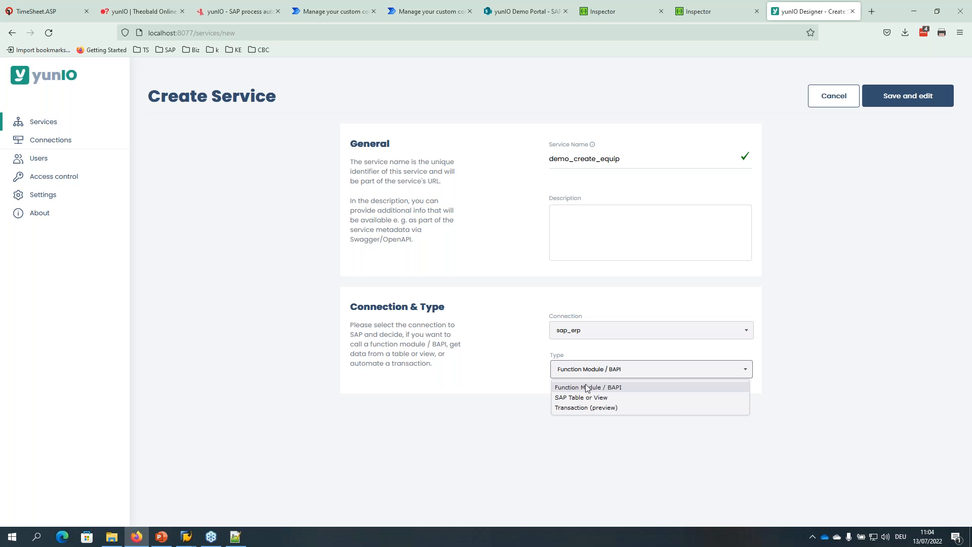
pyautogui.click(582, 408)
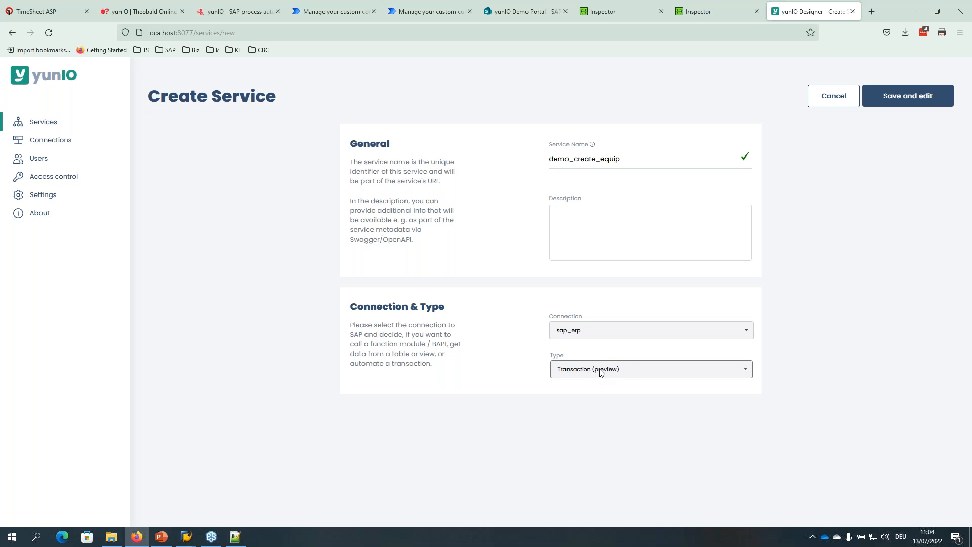
pyautogui.click(910, 99)
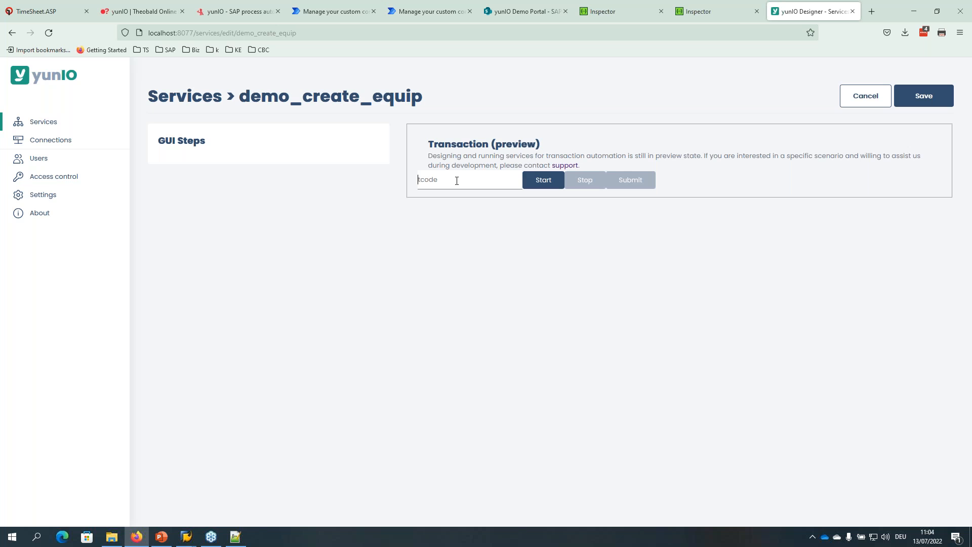
# Start transaction ie01 in the preview and place the SAP GUI window beside the browser.
pyautogui.write('ie')
pyautogui.moveTo(440, 177); pyautogui.dragTo(382, 168)
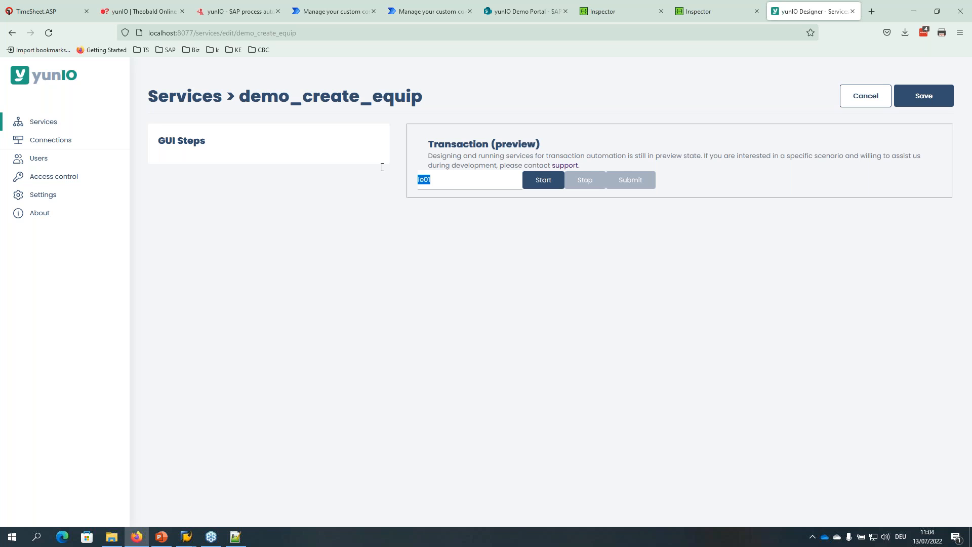
pyautogui.click(539, 186)
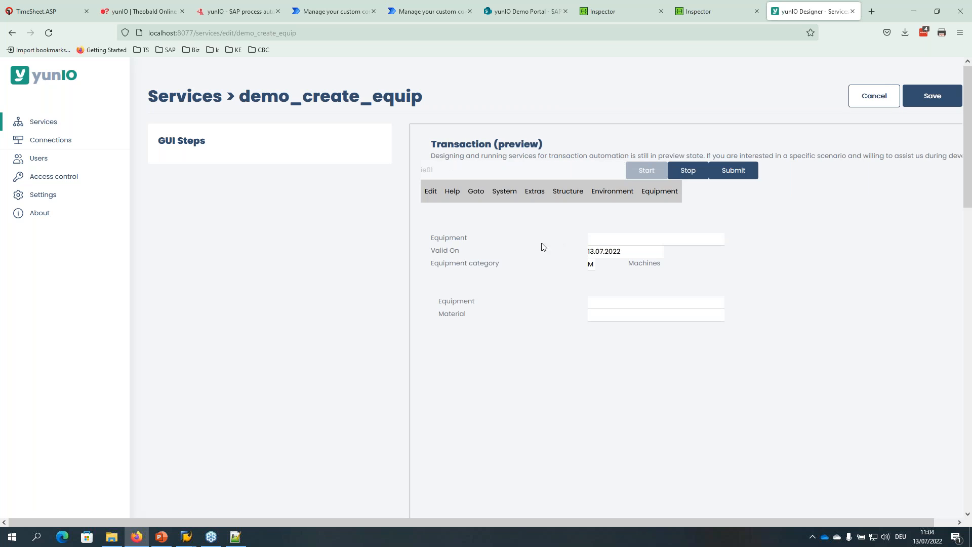
pyautogui.moveTo(186, 537)
pyautogui.click(200, 514)
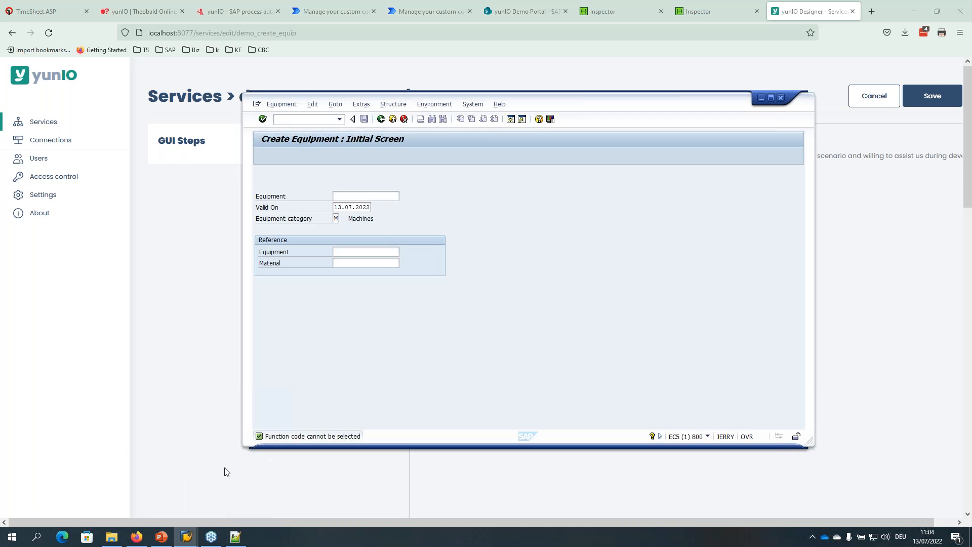
pyautogui.moveTo(559, 104); pyautogui.dragTo(322, 131)
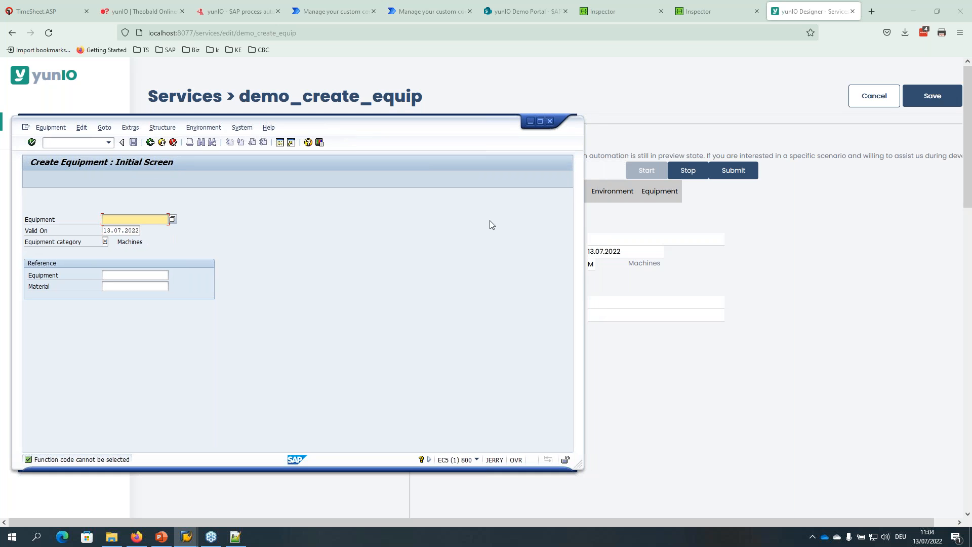
pyautogui.moveTo(582, 304); pyautogui.dragTo(394, 297)
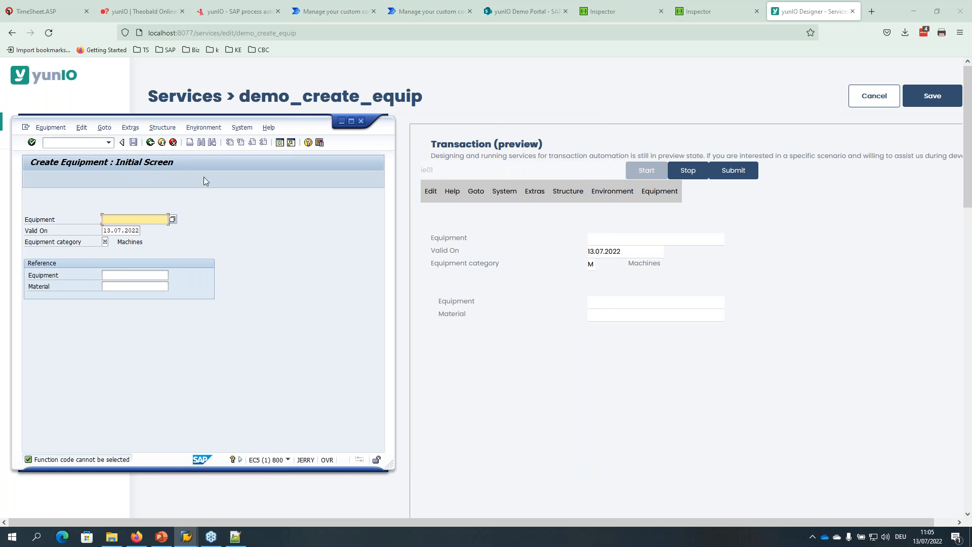
pyautogui.moveTo(288, 130); pyautogui.dragTo(297, 125)
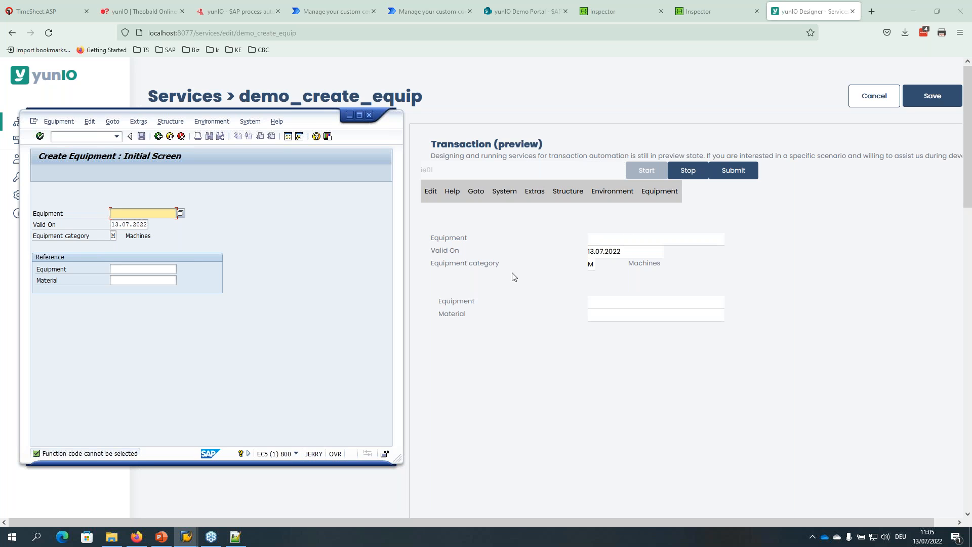
# Browse the SAP equipment menu, then return to the preview's Equipment field.
pyautogui.click(59, 121)
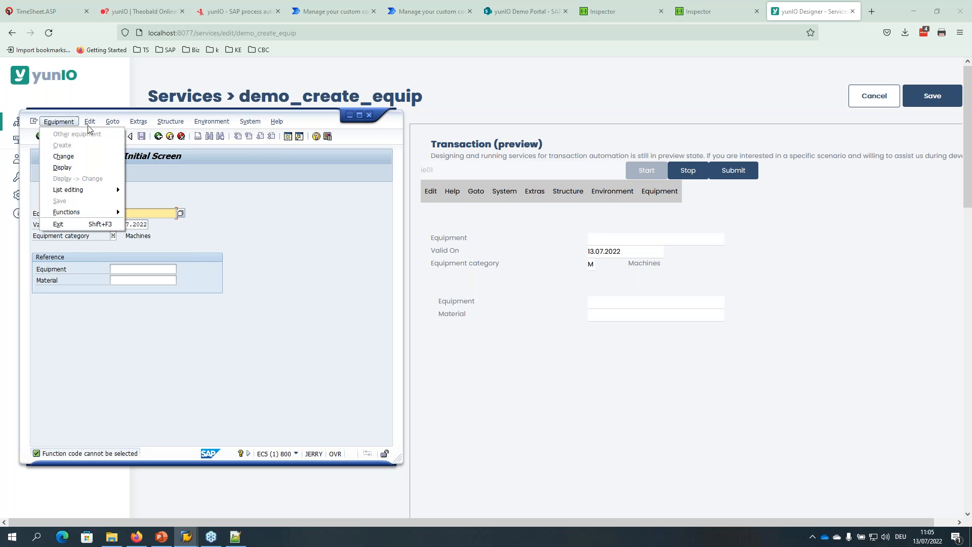
pyautogui.moveTo(427, 191)
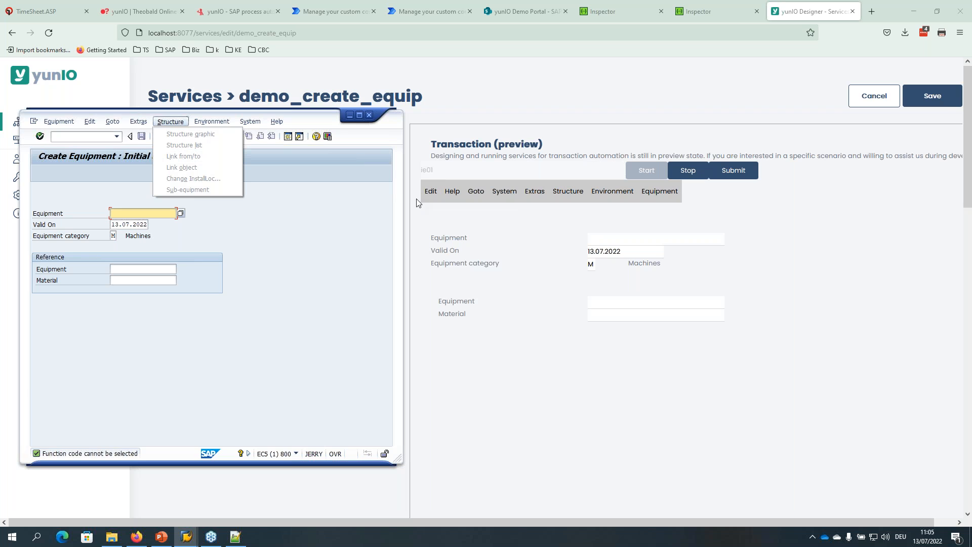
pyautogui.click(332, 225)
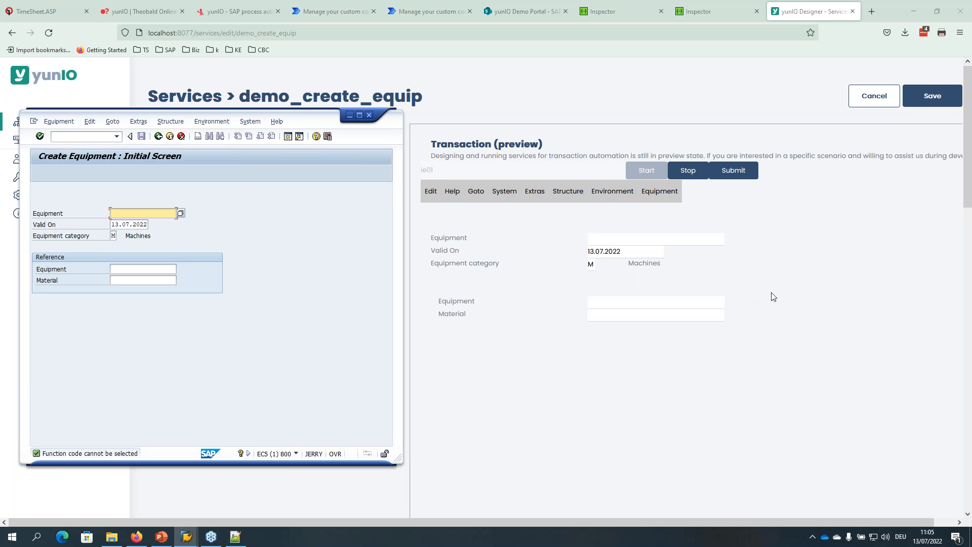
pyautogui.click(844, 288)
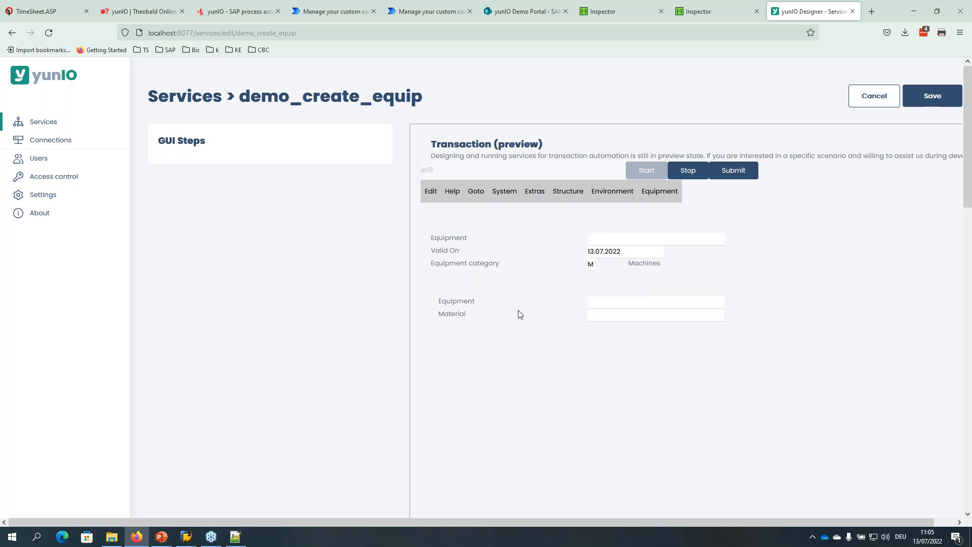
pyautogui.click(617, 238)
# Enter equipment 'test' in the preview and submit it as a recorded step.
pyautogui.write('test')
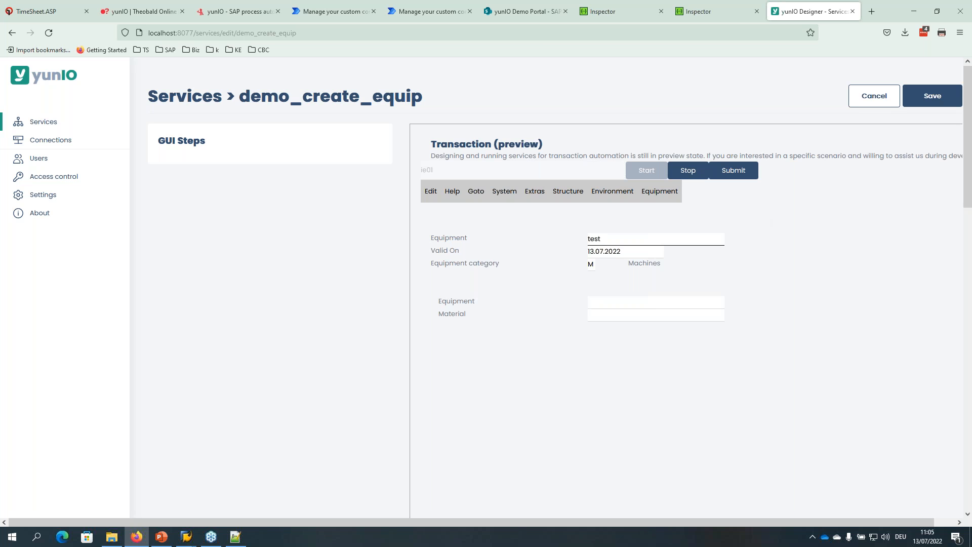
pyautogui.click(738, 171)
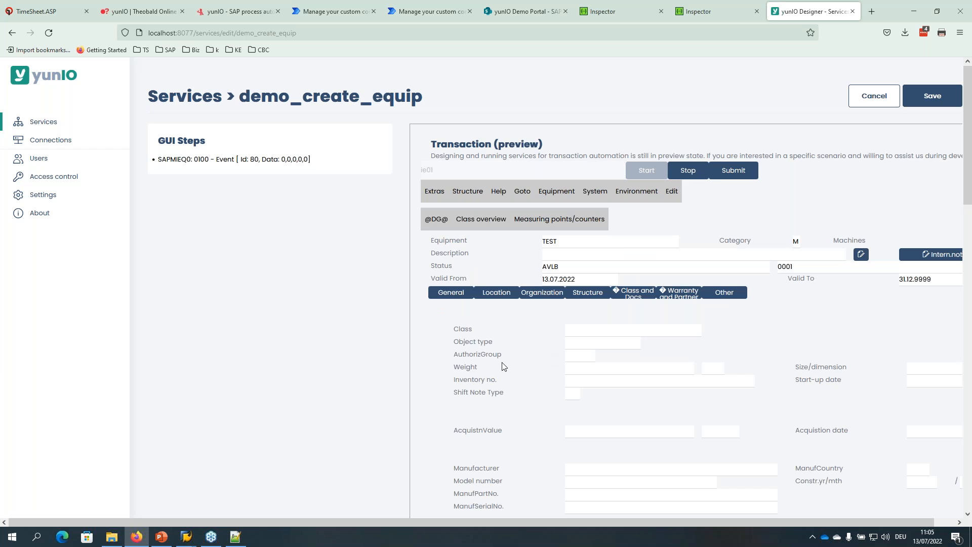
pyautogui.scroll(-2, 481, 347)
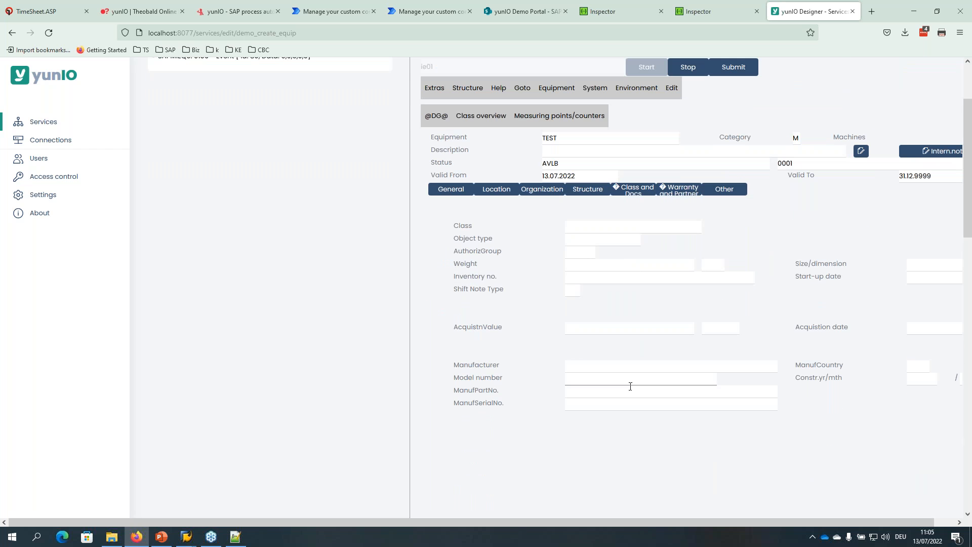
pyautogui.scroll(1, 507, 335)
# Confirm equipment TEST2 in the SAP window, minimize it, and save demo_create_equip.
pyautogui.moveTo(201, 531)
pyautogui.click(218, 493)
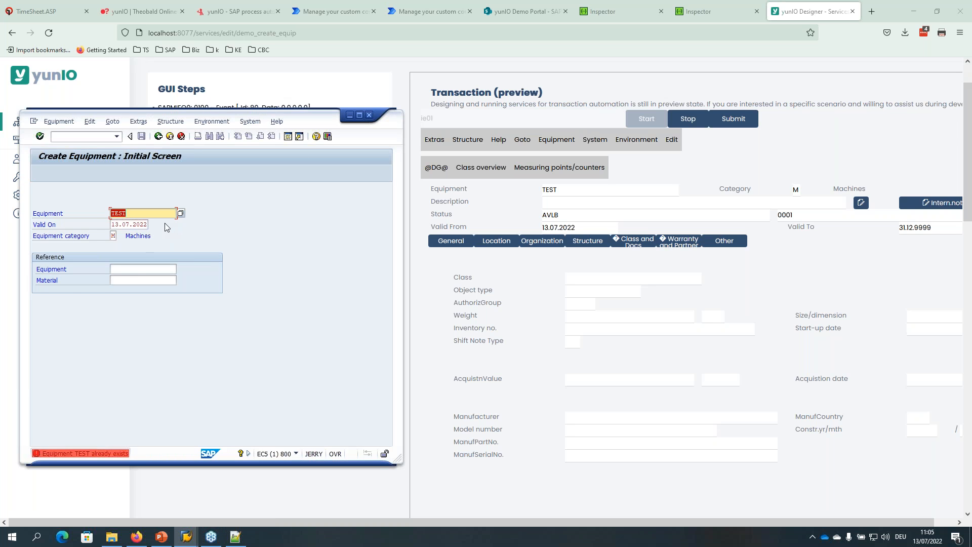
pyautogui.press('End')
pyautogui.press('Return')
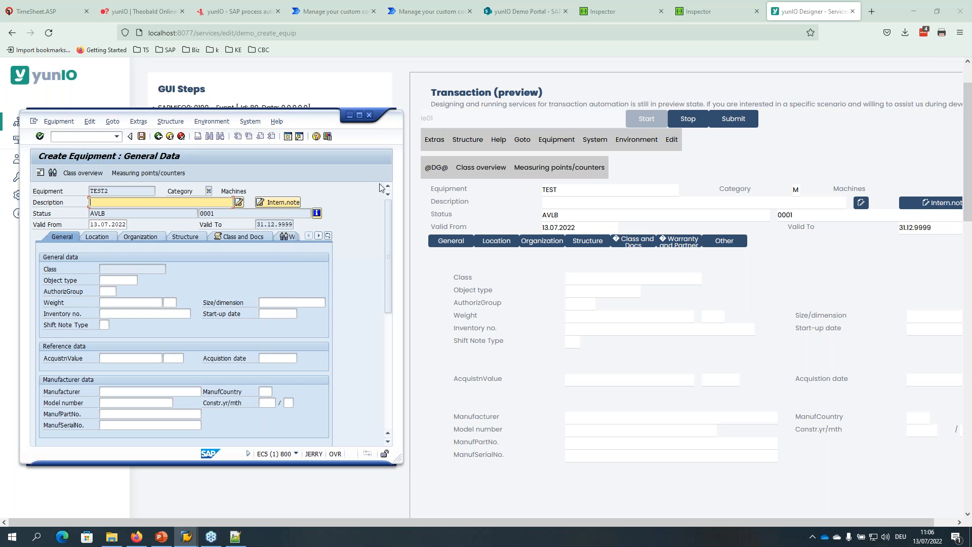
pyautogui.click(349, 115)
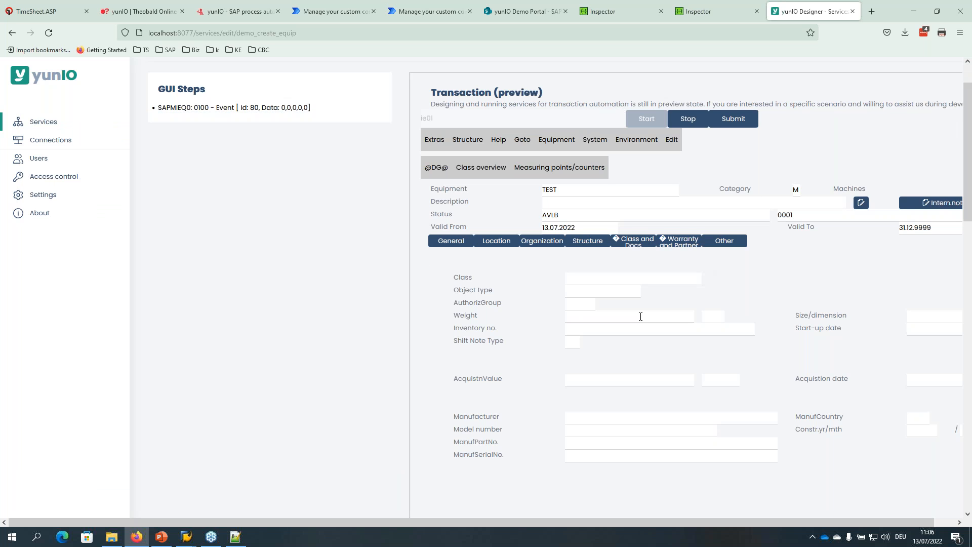
pyautogui.scroll(-2, 594, 342)
pyautogui.scroll(3, 503, 325)
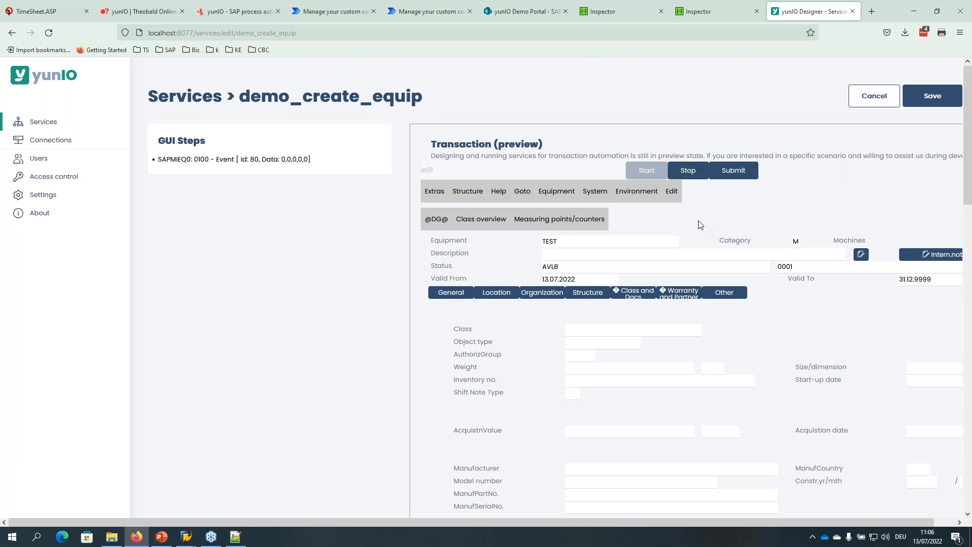
pyautogui.click(932, 97)
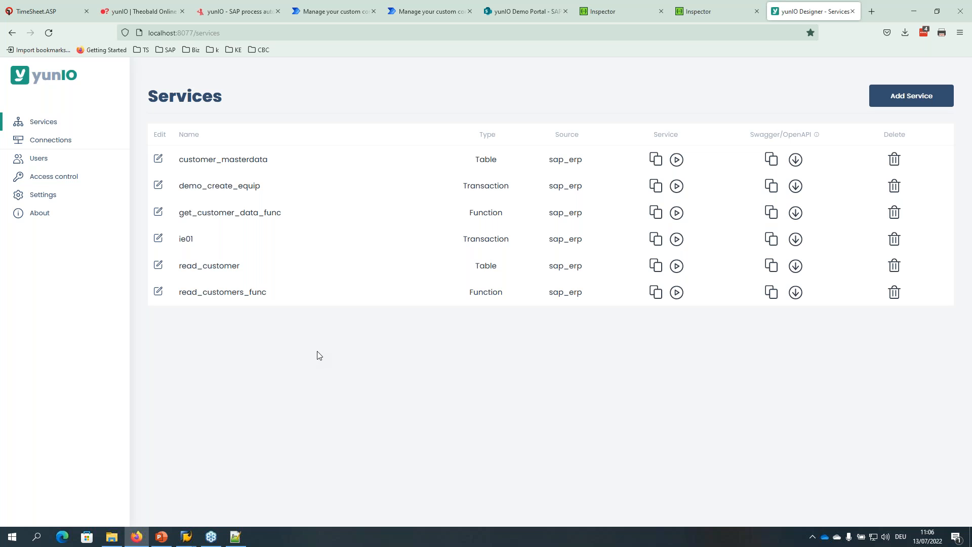
# Check the yunIO Demo Portal sales orders, then return to the Services list.
pyautogui.click(509, 12)
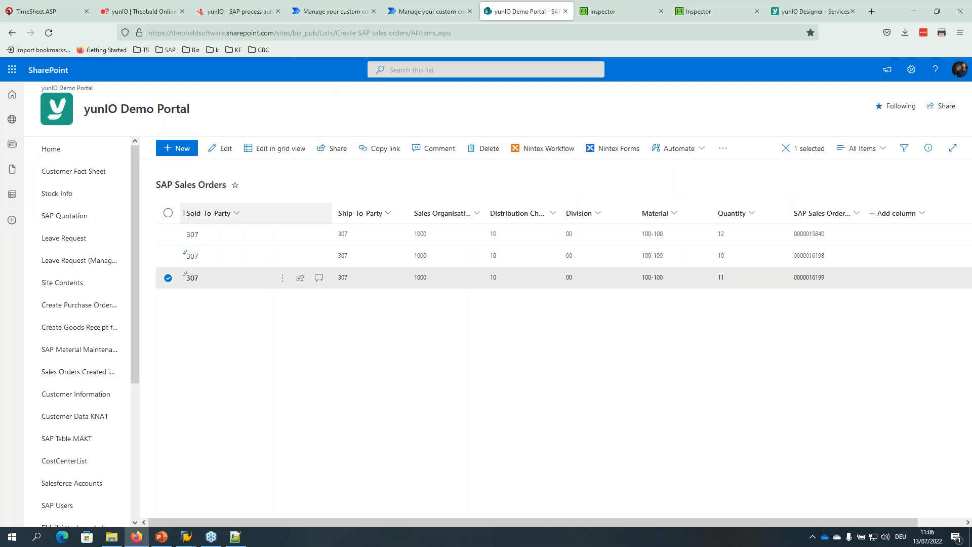
pyautogui.click(317, 336)
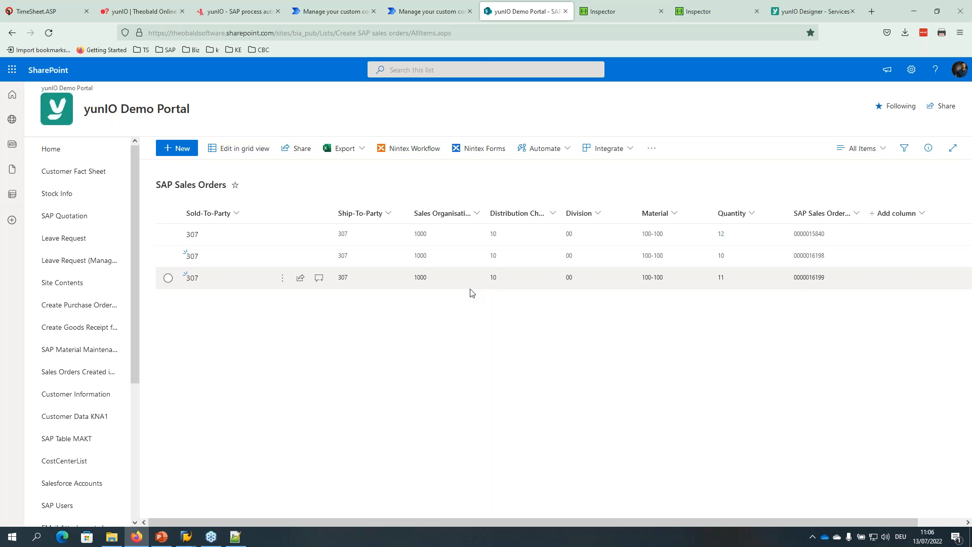
pyautogui.click(830, 11)
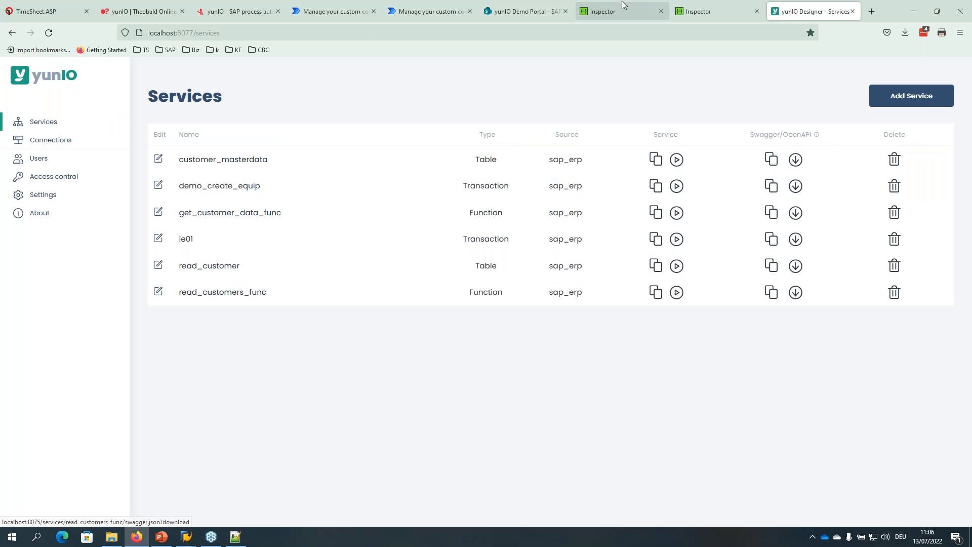
# Resume the webinar slideshow from the Live Demo slide and advance to References.
pyautogui.click(161, 536)
pyautogui.click(132, 9)
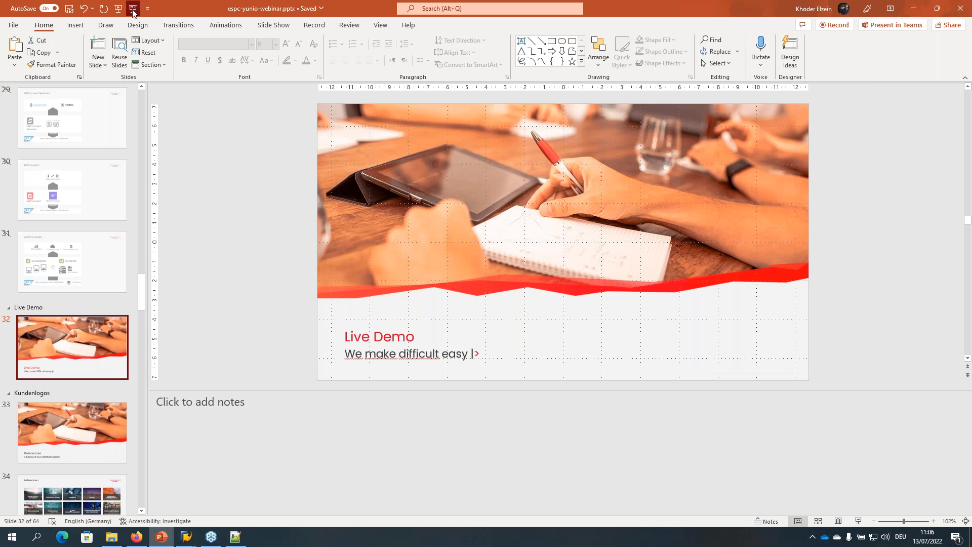
pyautogui.click(434, 298)
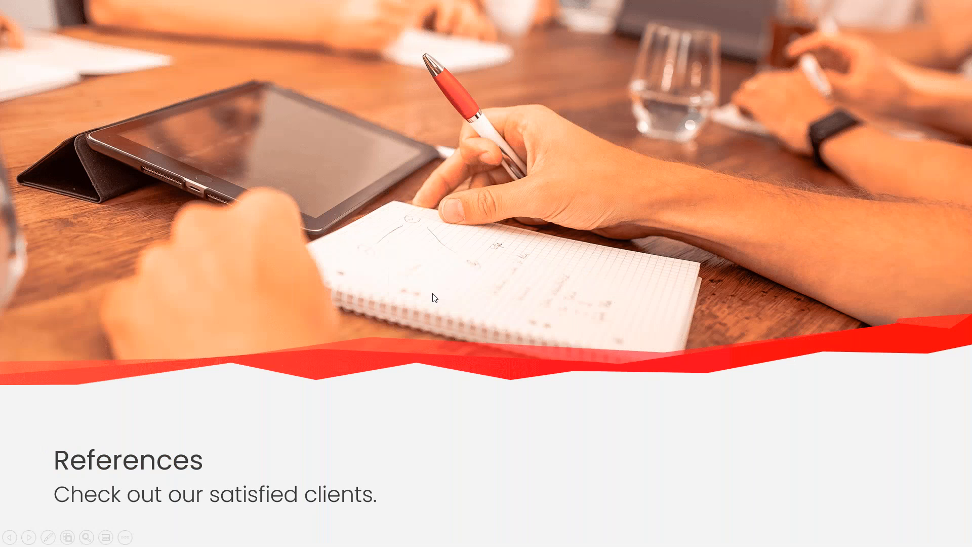
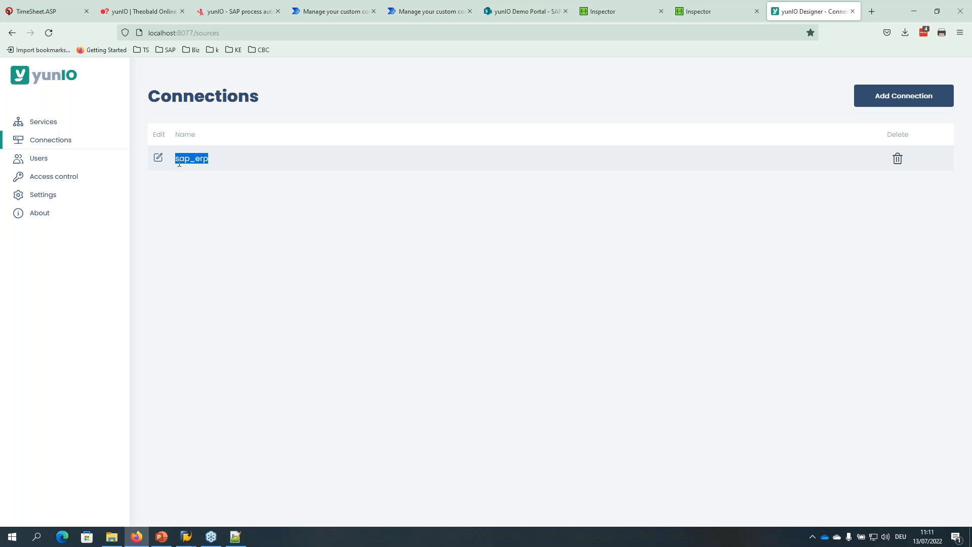
# Return to the Services list showing six sap_erp services, including demo_create_equip.
pyautogui.click(179, 159)
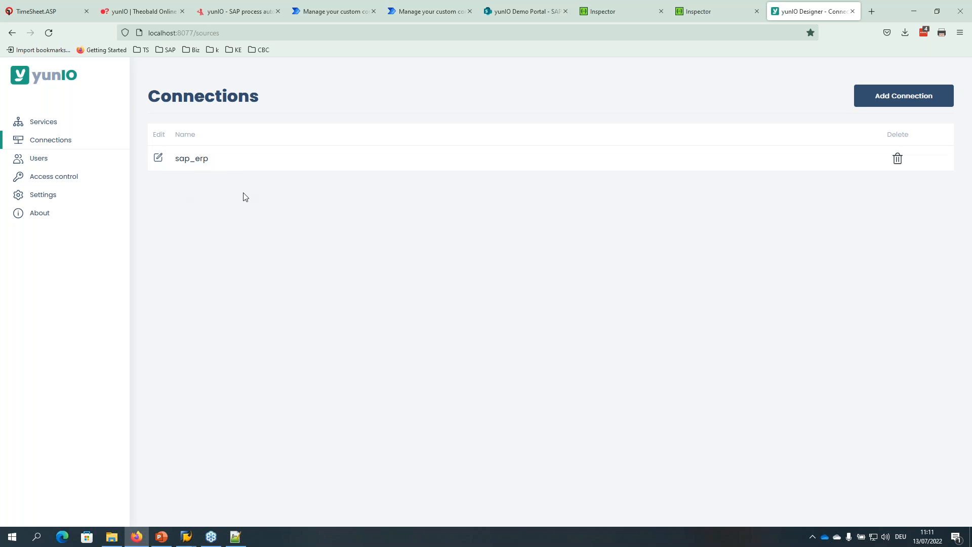
pyautogui.click(43, 123)
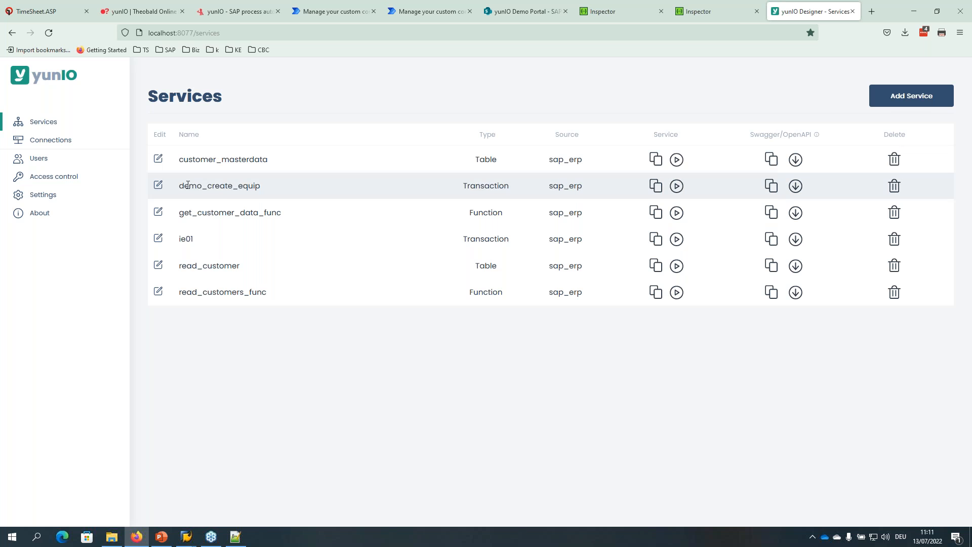
pyautogui.click(899, 101)
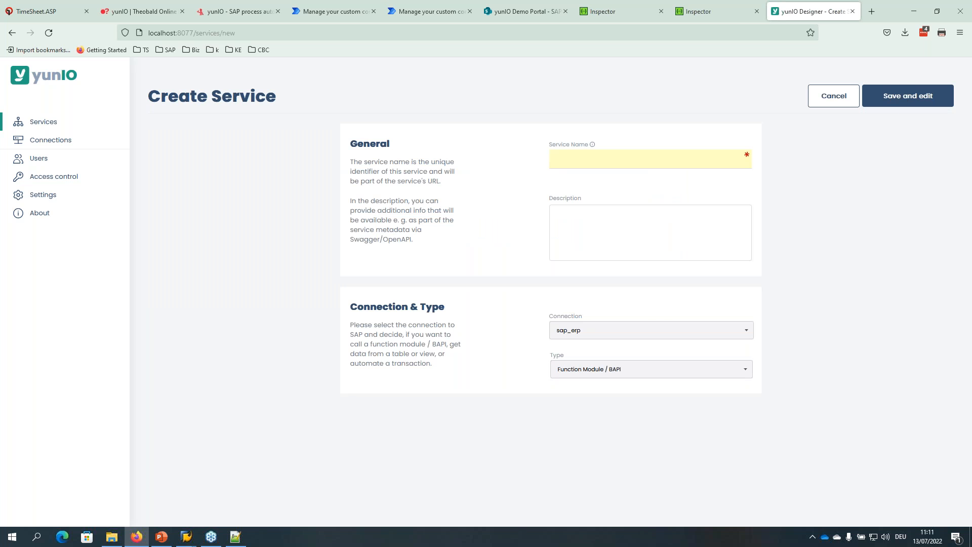
pyautogui.click(607, 333)
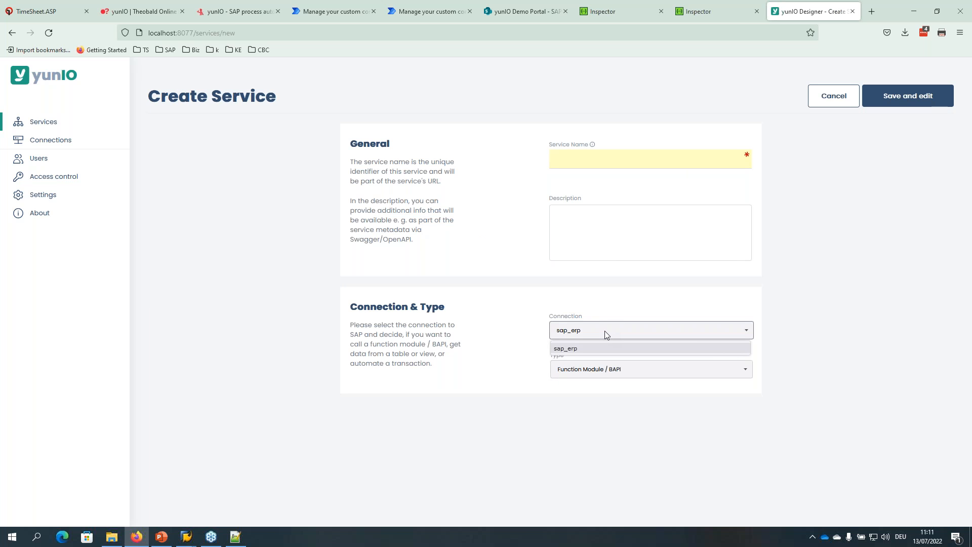
pyautogui.click(605, 330)
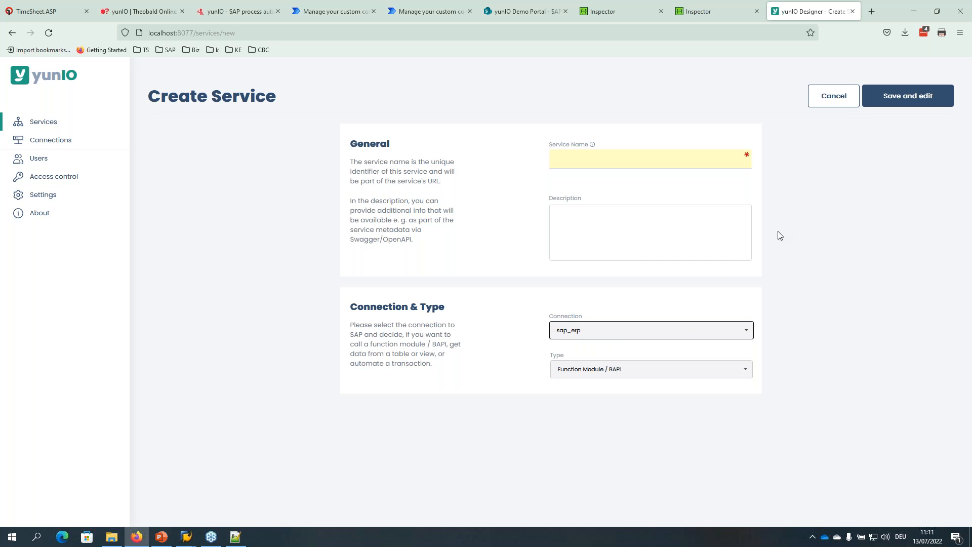
pyautogui.click(833, 96)
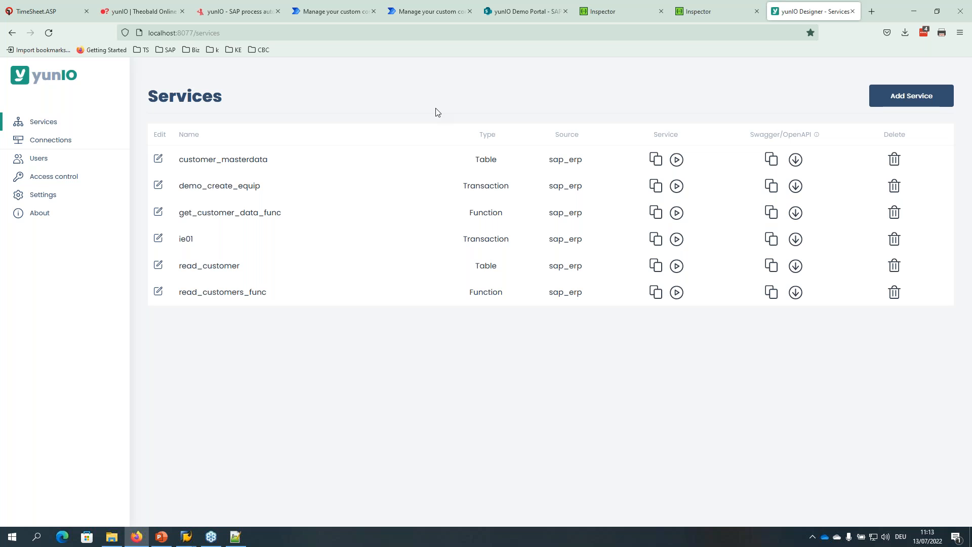
# Look over the Users page and Access control settings, then settle on the empty Users page.
pyautogui.click(36, 161)
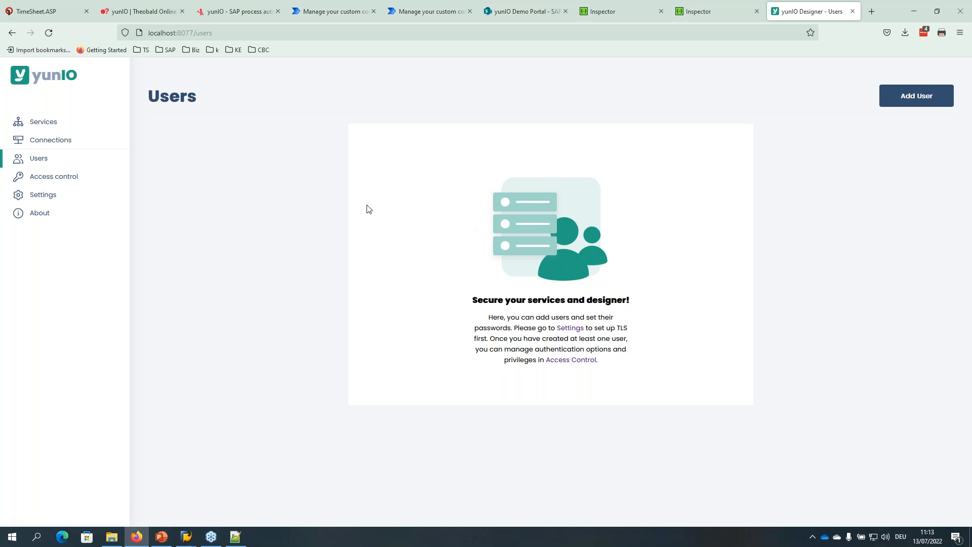
pyautogui.click(63, 178)
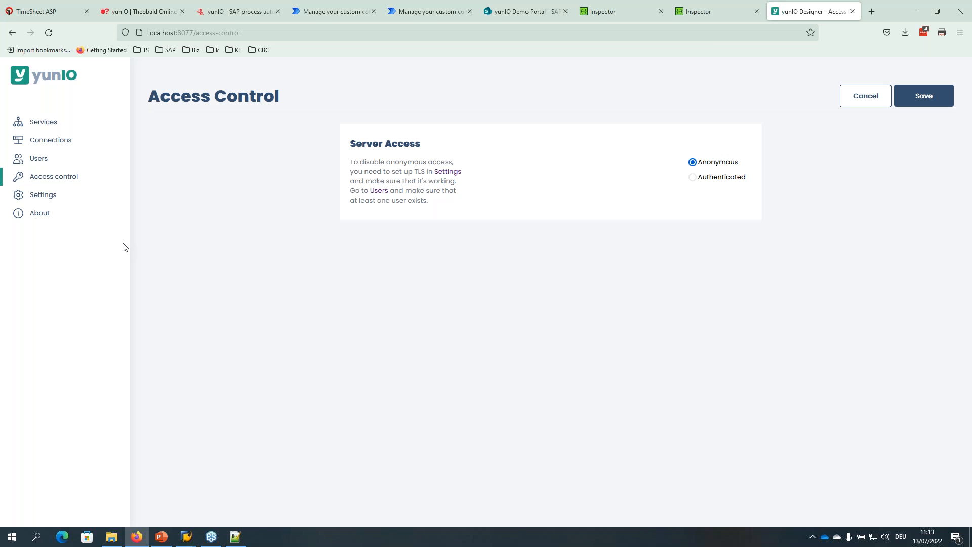
pyautogui.click(33, 161)
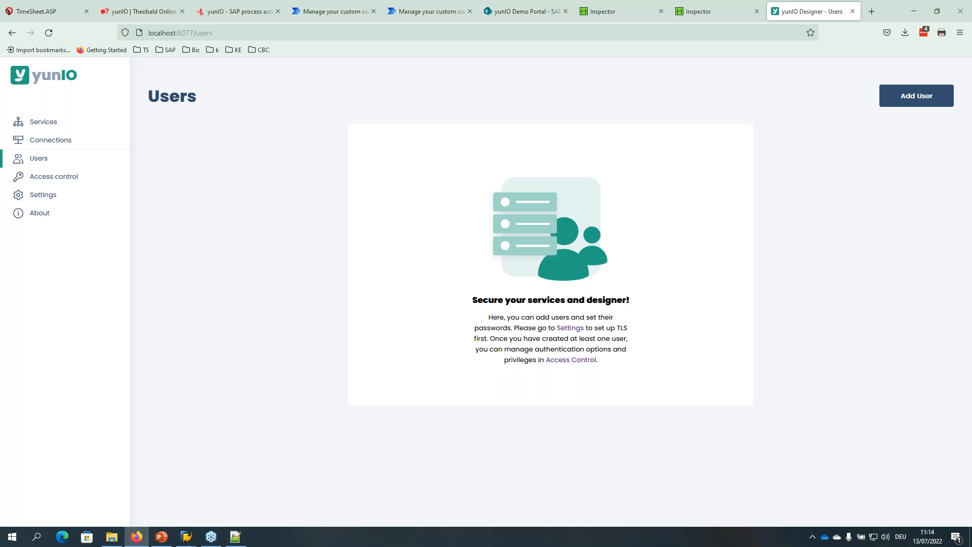
pyautogui.press('alt')
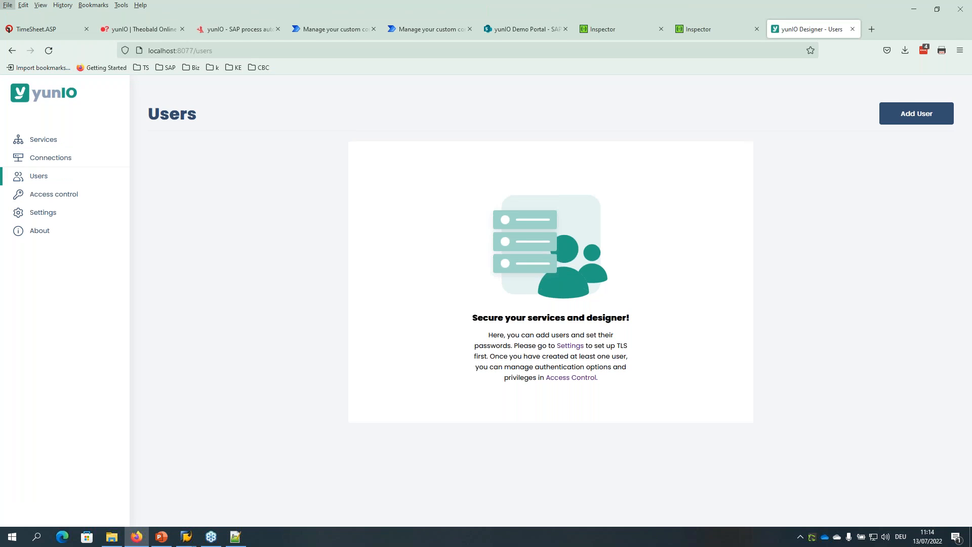
pyautogui.press('alt')
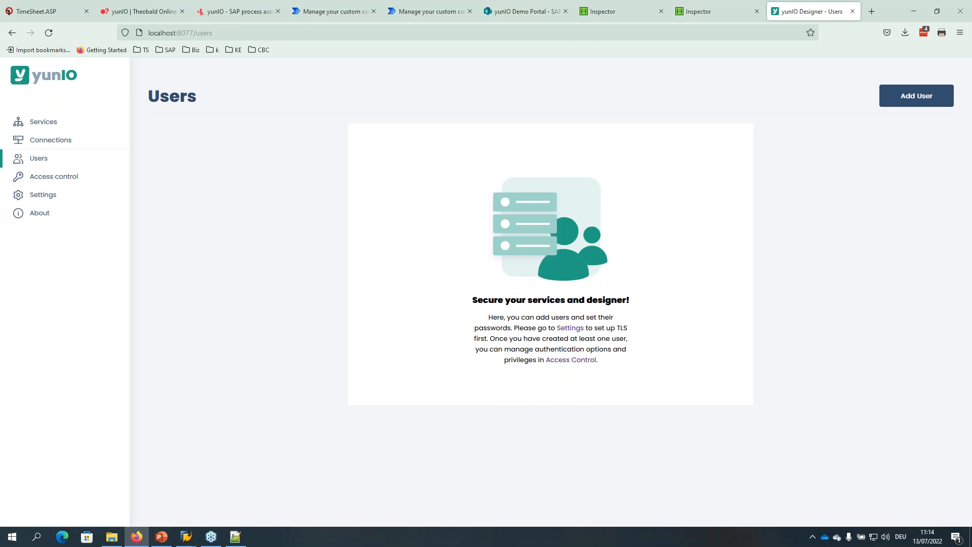